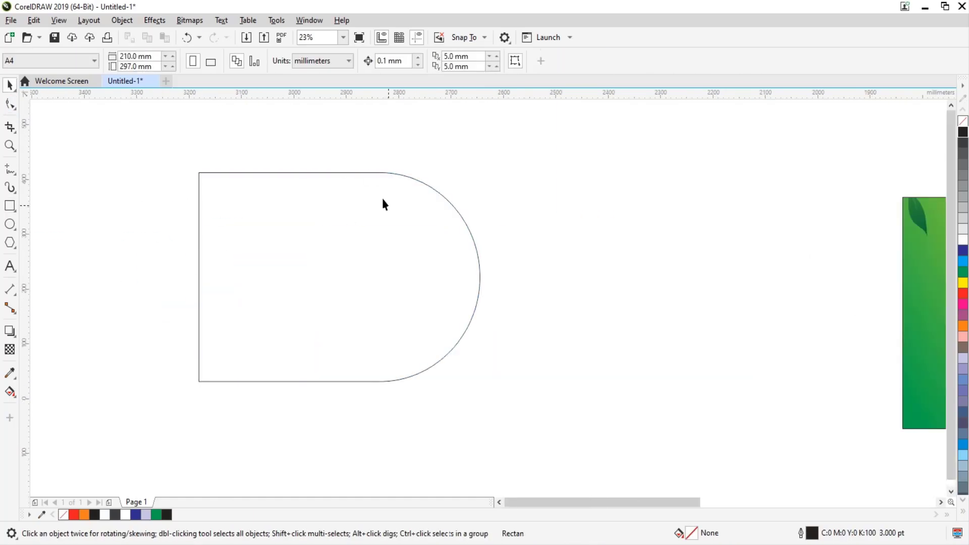
# - Draw a circle with the Ellipse tool (F7), centred at the D's right edge
pyautogui.press('F7')
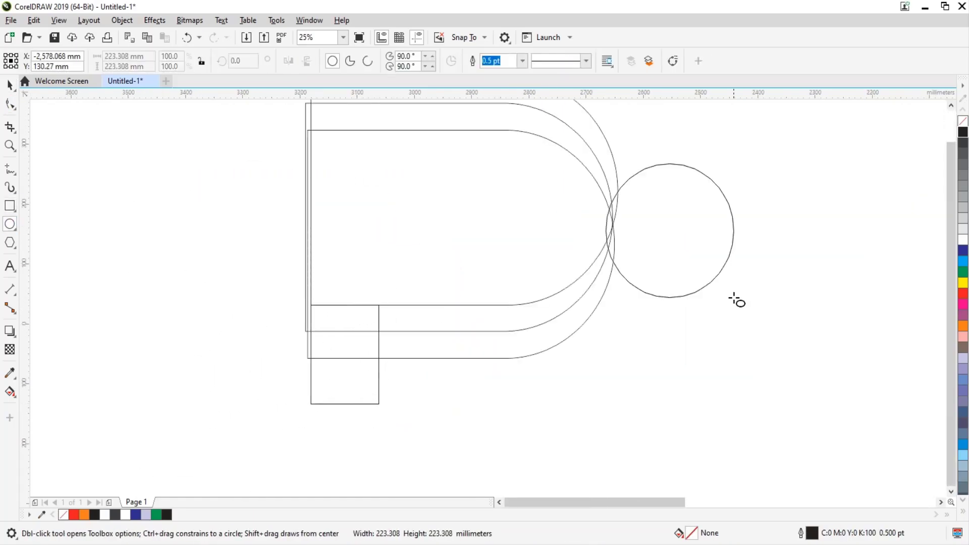
pyautogui.moveTo(315, 310); pyautogui.dragTo(446, 445)
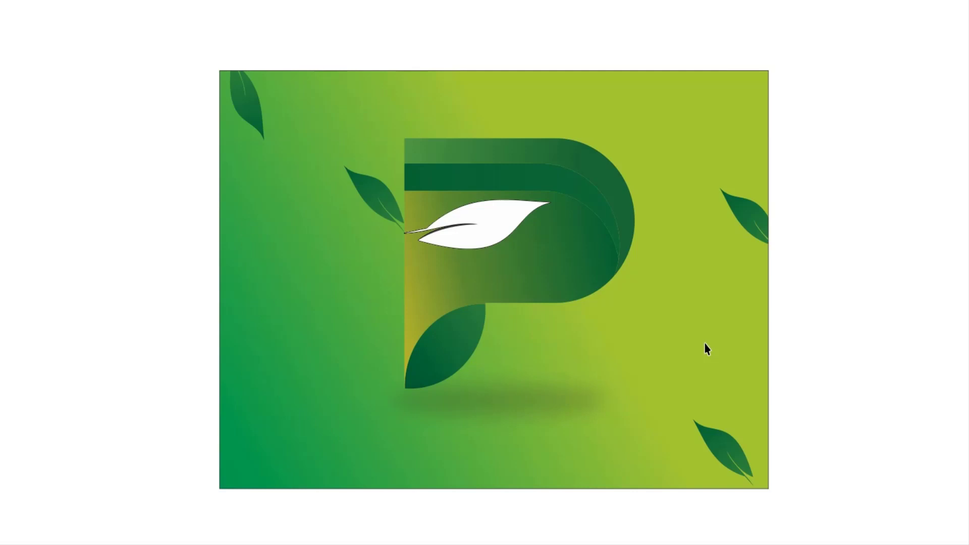
# - Leave the preview and draw a roughly 536 × 381 mm rectangle left of the reference logo
pyautogui.click(705, 344)
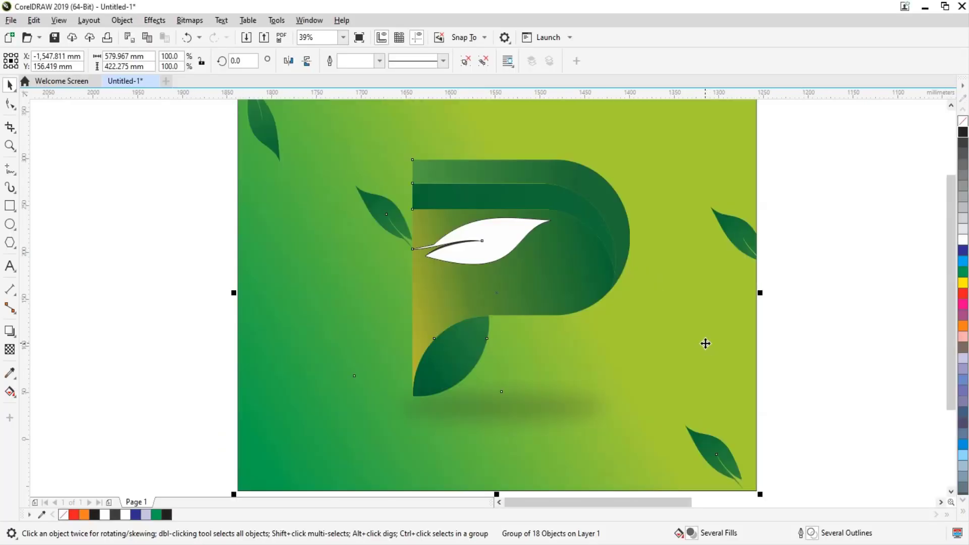
pyautogui.scroll(-3, 469, 255)
pyautogui.click(397, 222)
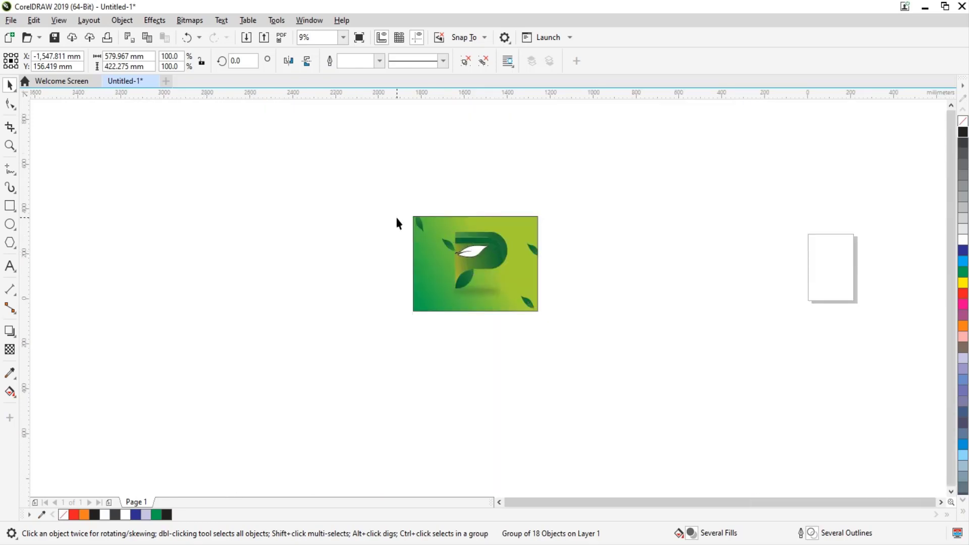
pyautogui.click(9, 206)
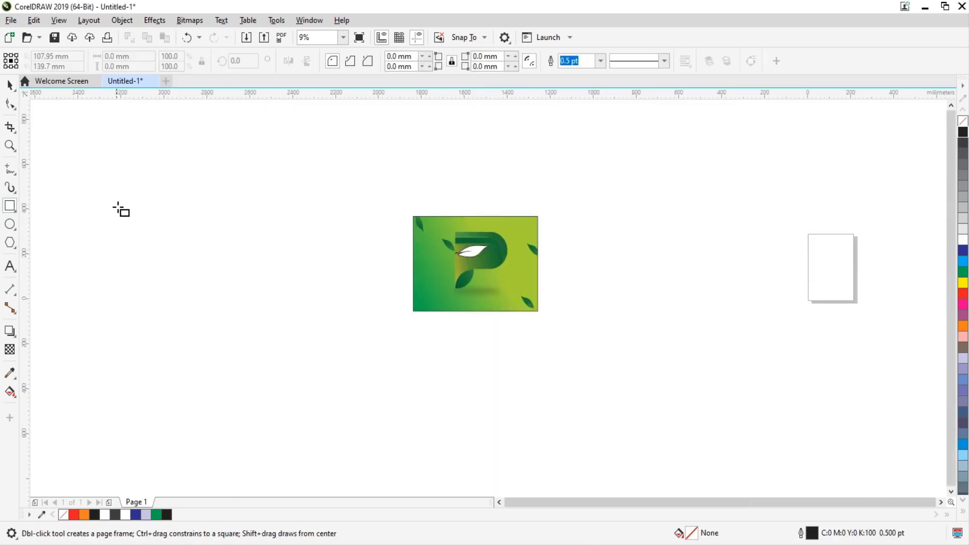
pyautogui.moveTo(125, 206); pyautogui.dragTo(241, 291)
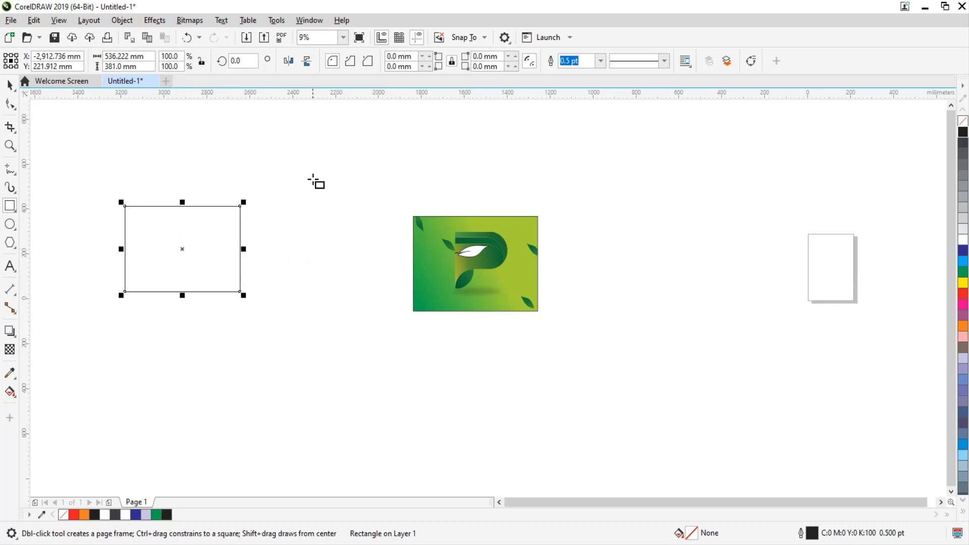
# - Round the rectangle's right corners to 190.5 mm, forming a half-circle D shape
pyautogui.click(10, 105)
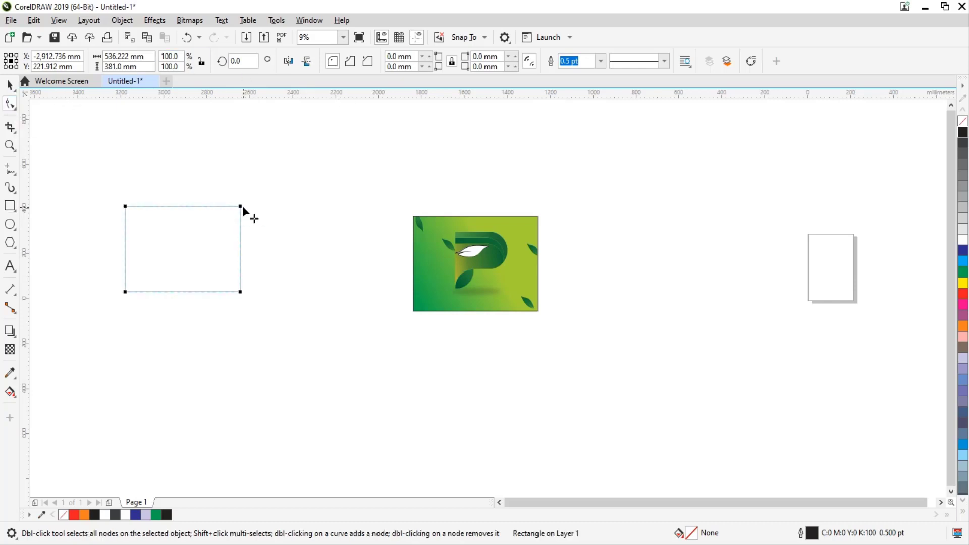
pyautogui.click(240, 207)
pyautogui.moveTo(216, 242); pyautogui.dragTo(205, 273)
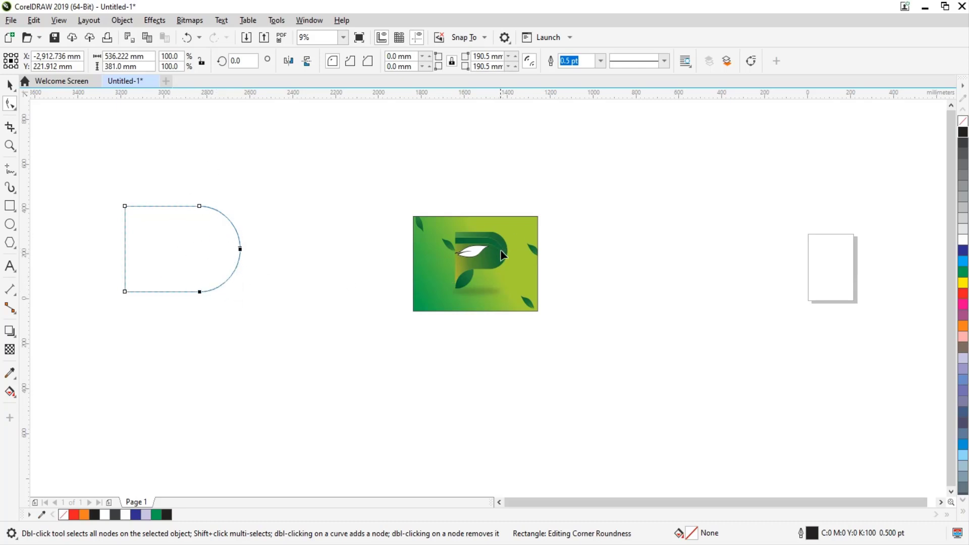
pyautogui.scroll(2, 503, 253)
pyautogui.scroll(-2, 404, 272)
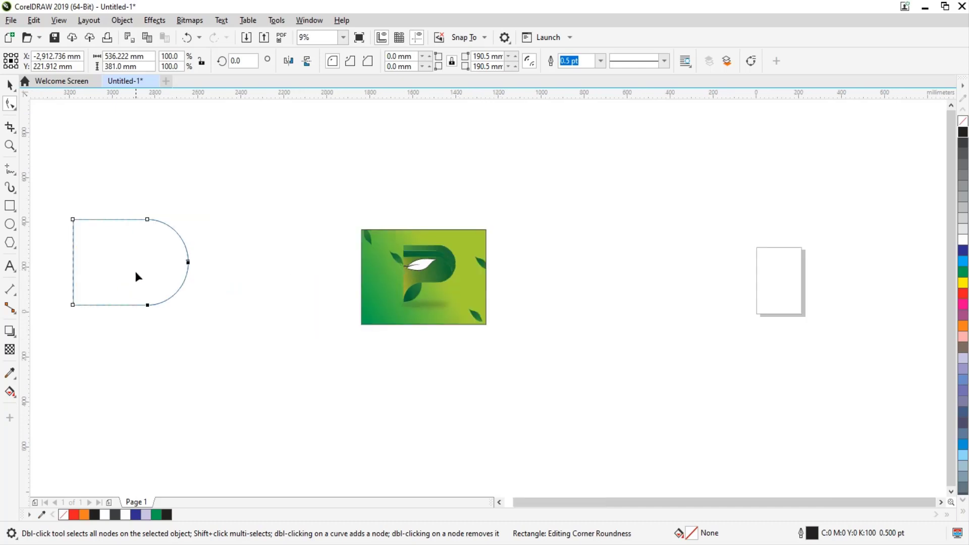
pyautogui.hscroll(1, 119, 273)
# - Set the D shape's outline width to 3.0 pt
pyautogui.hscroll(-3, 61, 249)
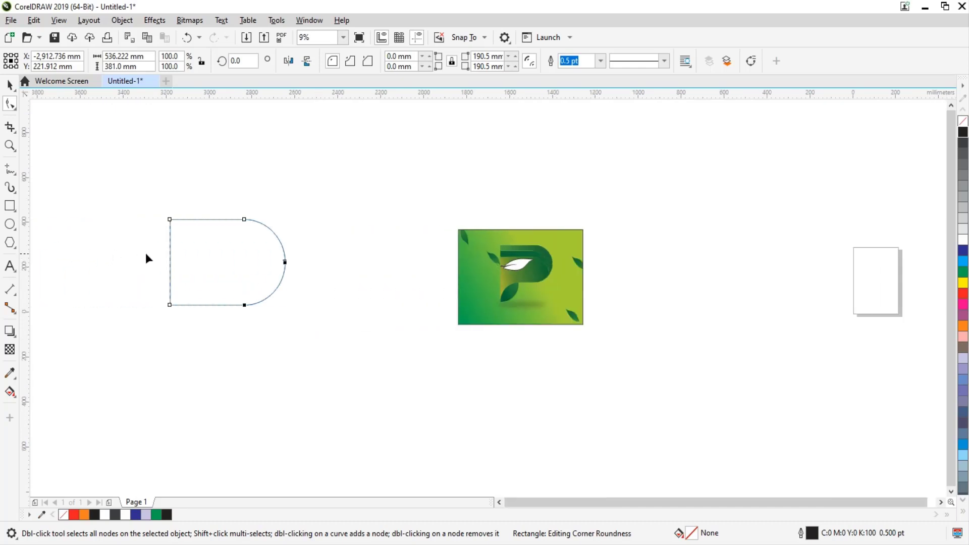
pyautogui.scroll(1, 147, 258)
pyautogui.scroll(1, 151, 250)
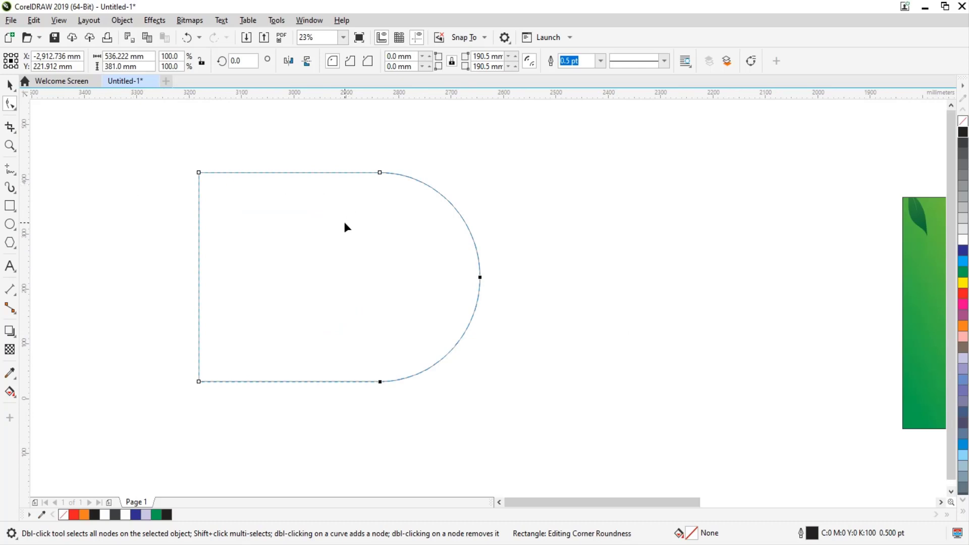
pyautogui.click(600, 61)
pyautogui.click(577, 141)
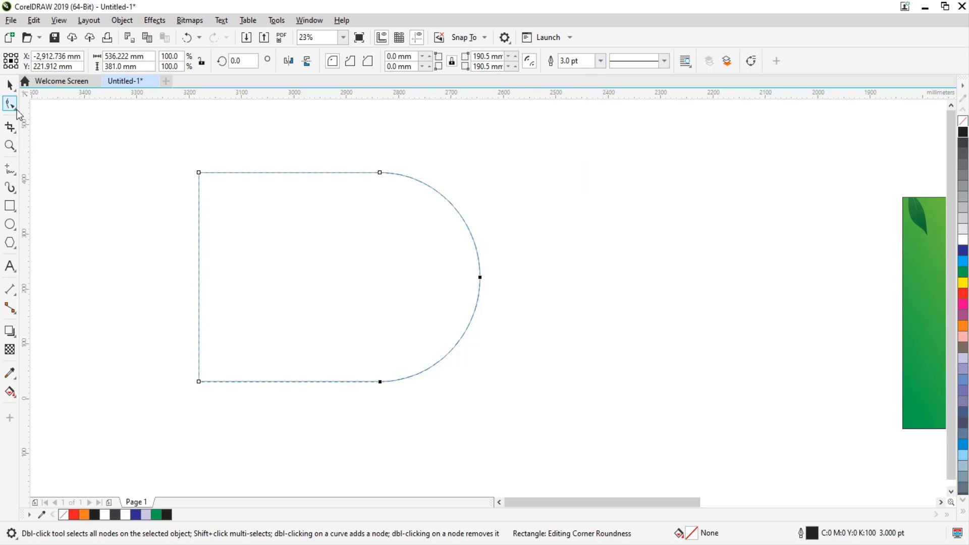
# - Keep the 3.0 pt outline and drop copies of the D shape staggered just below the original
pyautogui.click(10, 85)
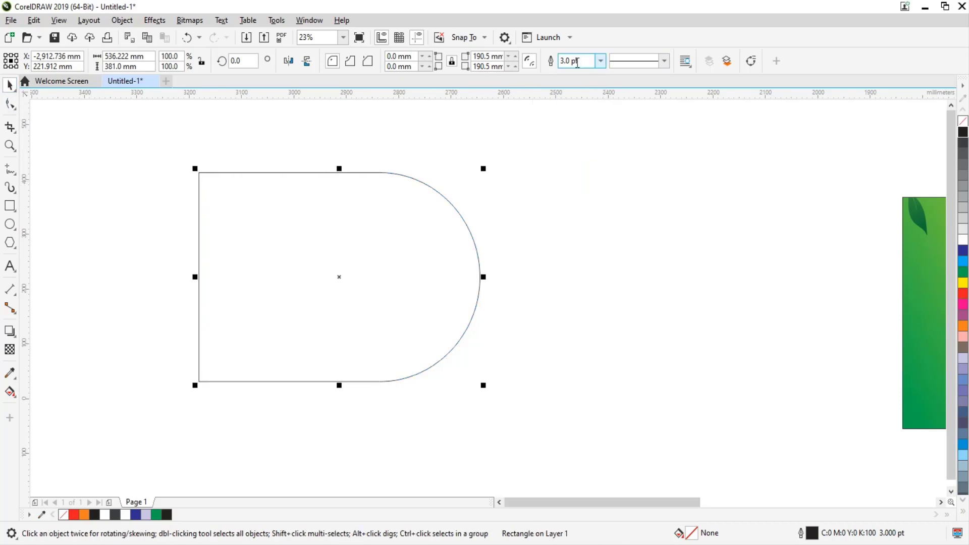
pyautogui.click(600, 61)
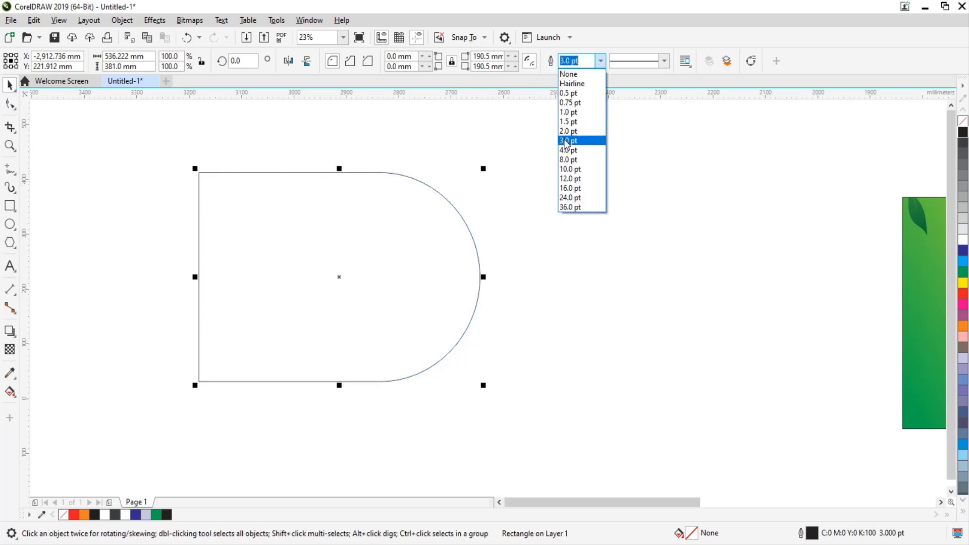
pyautogui.click(618, 235)
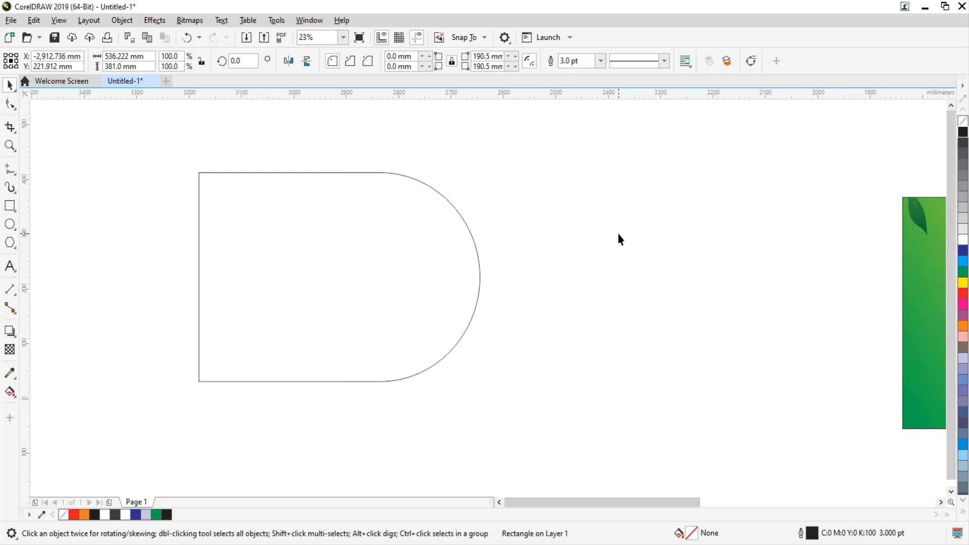
pyautogui.click(347, 174)
pyautogui.moveTo(394, 270); pyautogui.dragTo(385, 292)
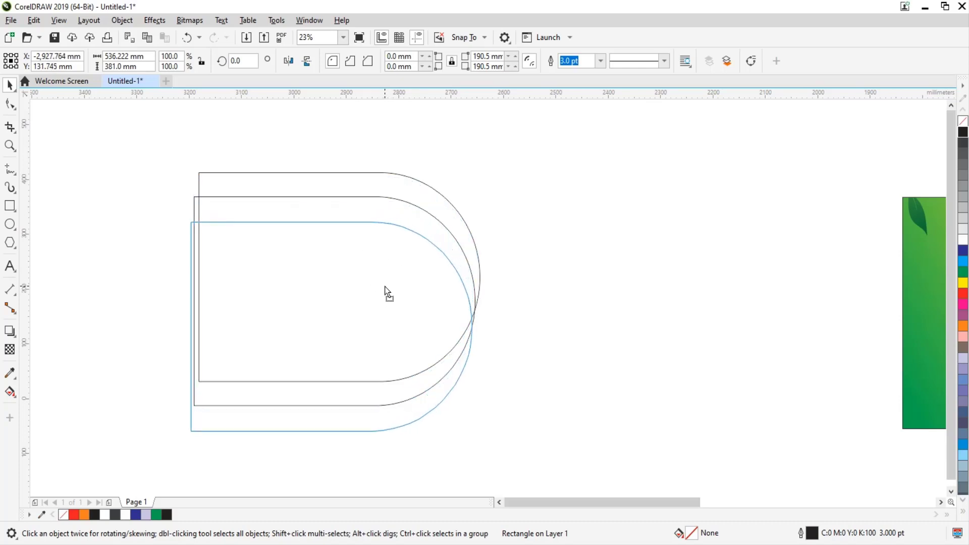
pyautogui.moveTo(385, 286); pyautogui.dragTo(389, 284)
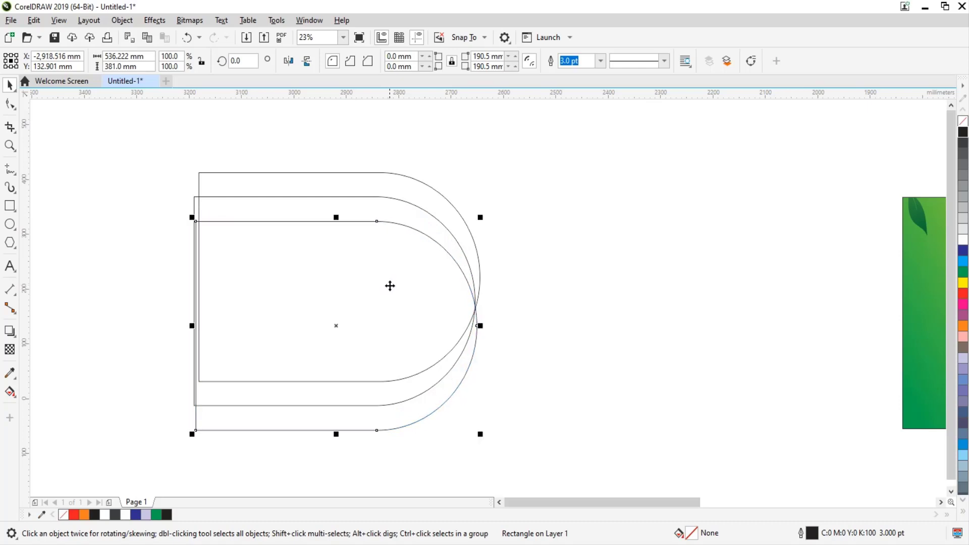
pyautogui.click(516, 253)
pyautogui.scroll(-2, 434, 287)
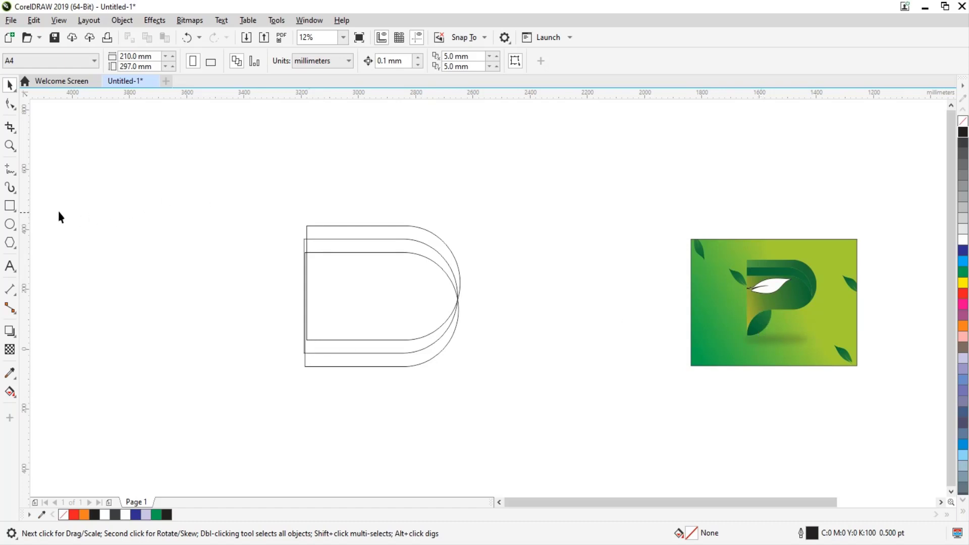
# - Draw a small stem rectangle below the D's inner lower-left corner
pyautogui.click(10, 206)
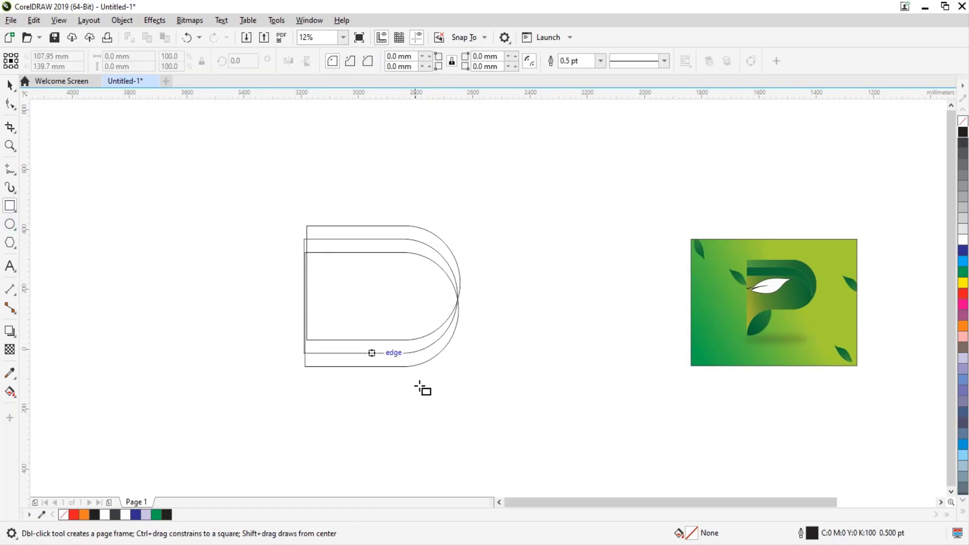
pyautogui.scroll(2, 307, 374)
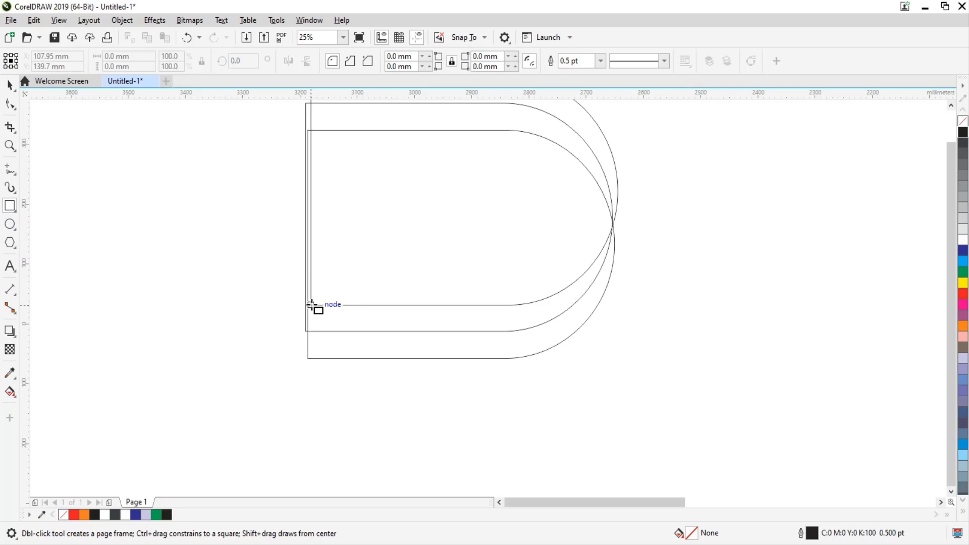
pyautogui.moveTo(311, 305)
pyautogui.mouseDown()
pyautogui.moveTo(356, 391)
pyautogui.moveTo(369, 389)
pyautogui.moveTo(379, 404)
pyautogui.mouseUp()
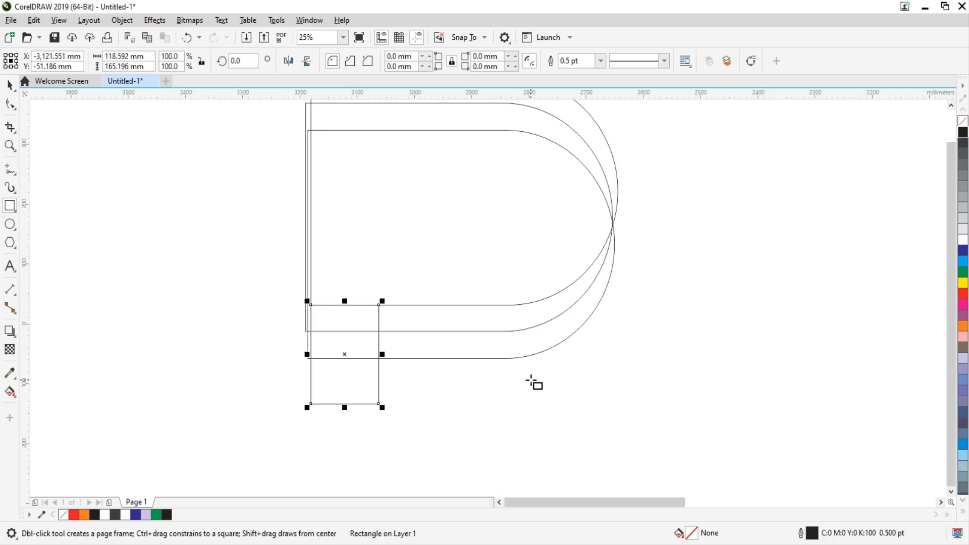
# - Draw two overlapping circles at the stem, the second about 229.658 mm wide
pyautogui.click(10, 224)
pyautogui.moveTo(251, 298)
pyautogui.mouseDown()
pyautogui.moveTo(380, 434)
pyautogui.moveTo(379, 413)
pyautogui.mouseUp()
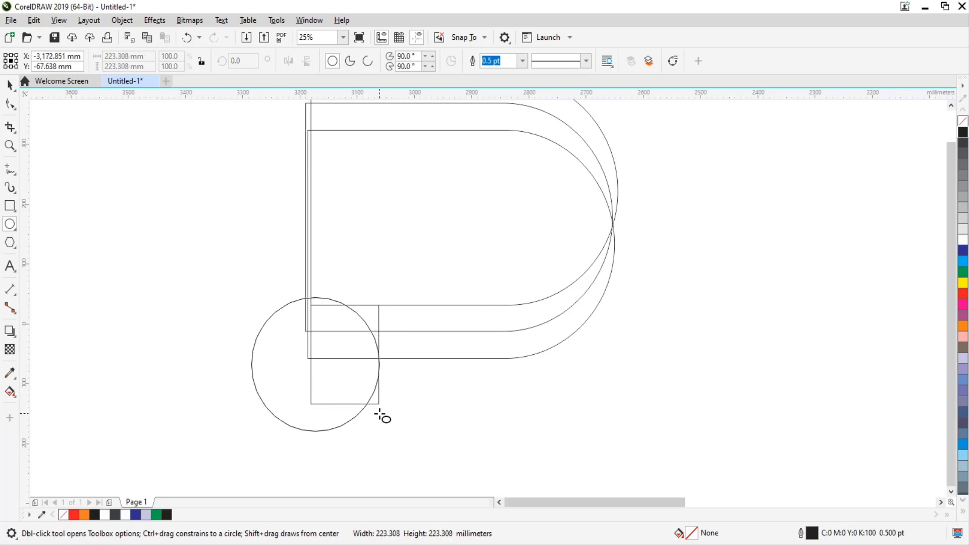
pyautogui.moveTo(379, 414)
pyautogui.mouseDown()
pyautogui.moveTo(465, 279)
pyautogui.moveTo(311, 461)
pyautogui.moveTo(411, 411)
pyautogui.moveTo(390, 329)
pyautogui.moveTo(320, 448)
pyautogui.moveTo(741, 300)
pyautogui.moveTo(515, 307)
pyautogui.moveTo(313, 452)
pyautogui.moveTo(385, 430)
pyautogui.moveTo(335, 392)
pyautogui.moveTo(372, 402)
pyautogui.moveTo(385, 383)
pyautogui.moveTo(378, 378)
pyautogui.mouseUp()
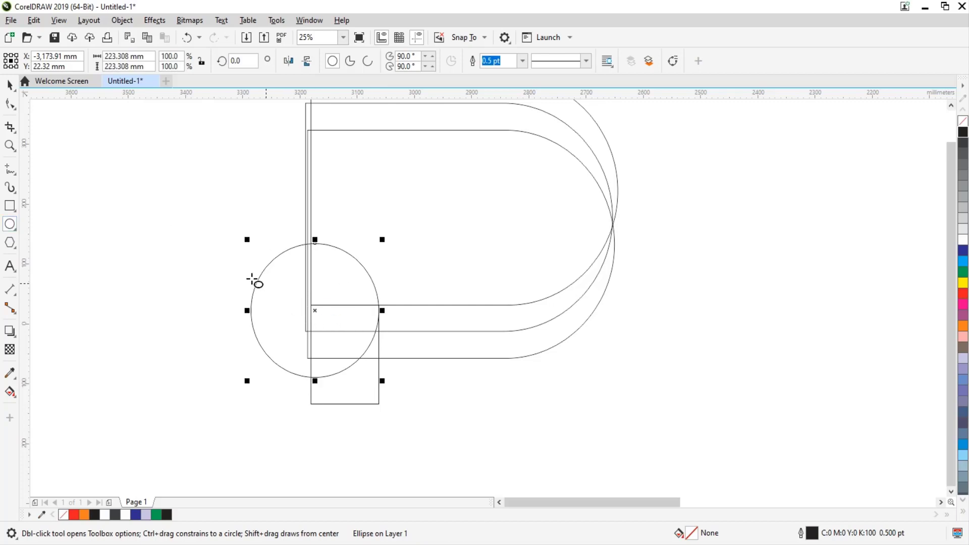
pyautogui.moveTo(221, 271)
pyautogui.mouseDown()
pyautogui.moveTo(372, 404)
pyautogui.moveTo(346, 366)
pyautogui.moveTo(402, 396)
pyautogui.moveTo(445, 445)
pyautogui.mouseUp()
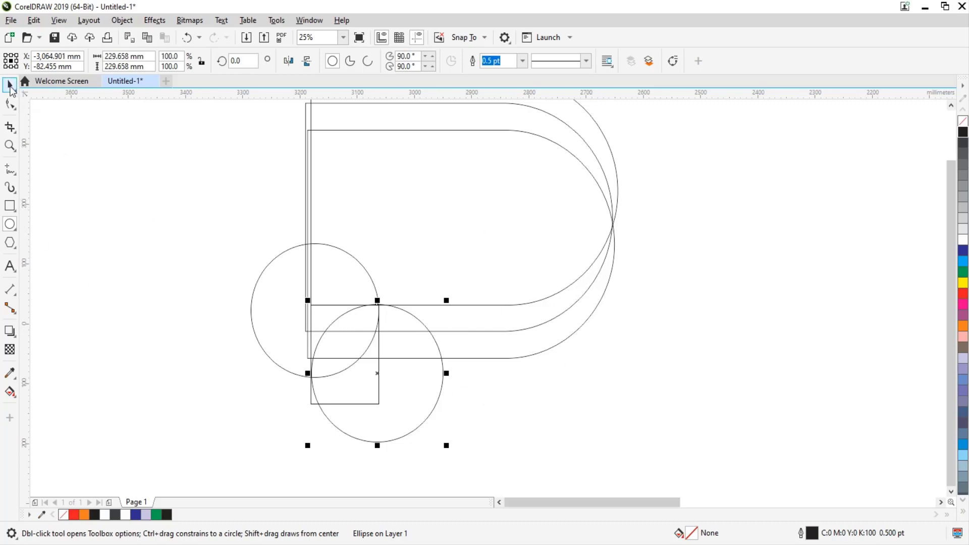
# - Smart-fill the area inside the innermost D outline orange
pyautogui.click(9, 85)
pyautogui.click(459, 289)
pyautogui.scroll(-2, 629, 359)
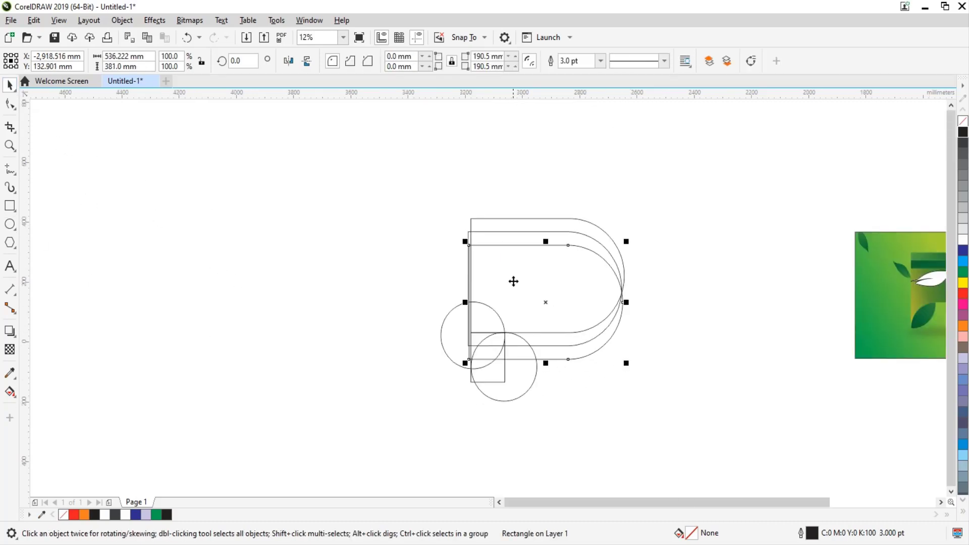
pyautogui.scroll(2, 624, 302)
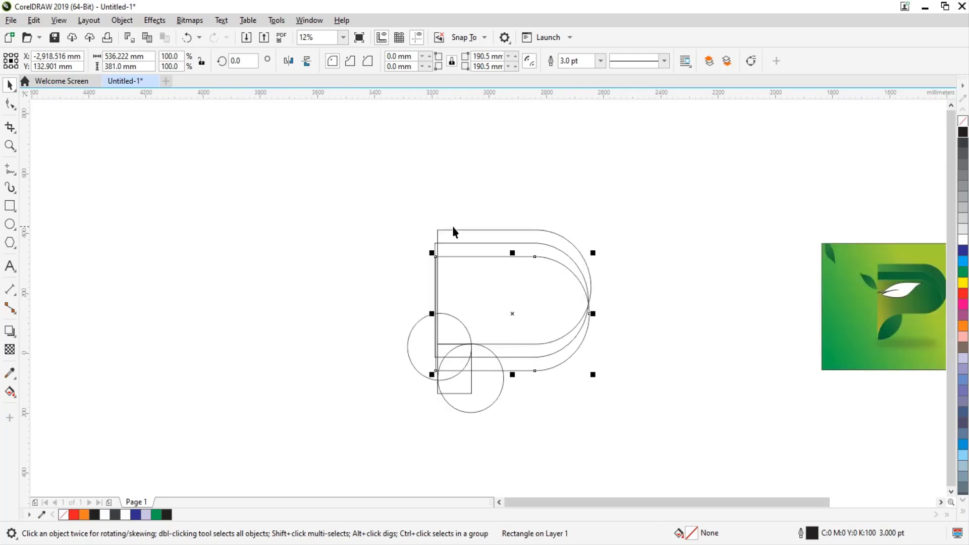
pyautogui.click(10, 392)
pyautogui.click(44, 405)
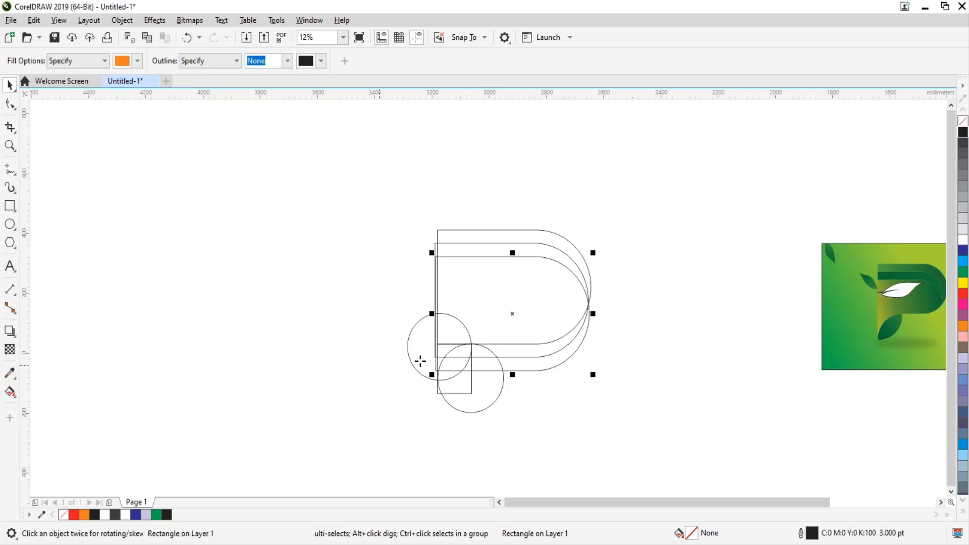
pyautogui.click(497, 288)
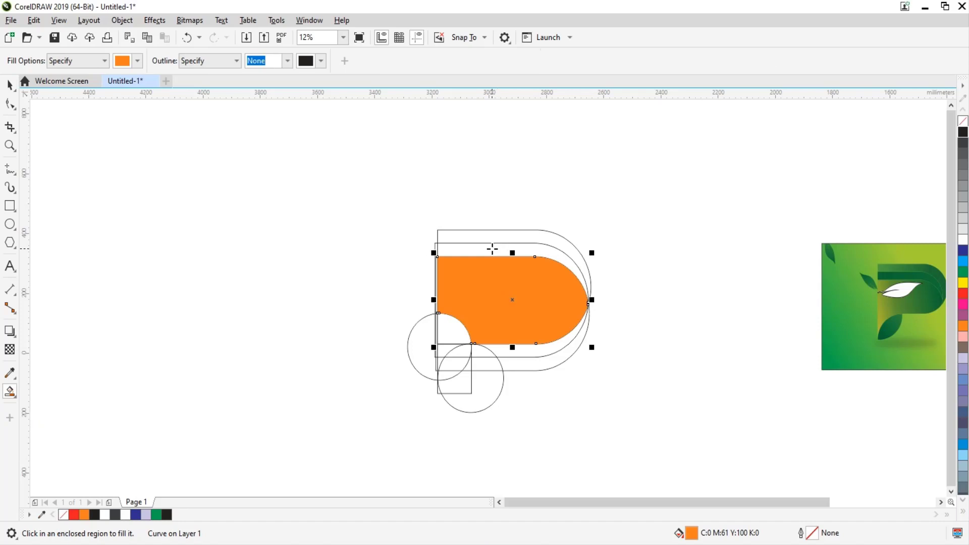
# - Smart-fill the quarter-circle area, the sliver beside the stem and the small gap orange
pyautogui.scroll(3, 465, 354)
pyautogui.click(362, 375)
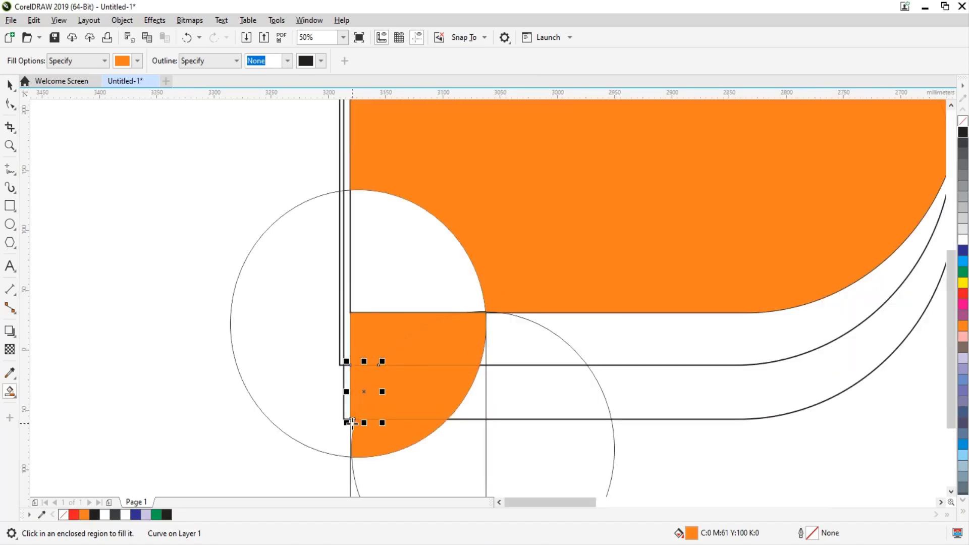
pyautogui.click(352, 423)
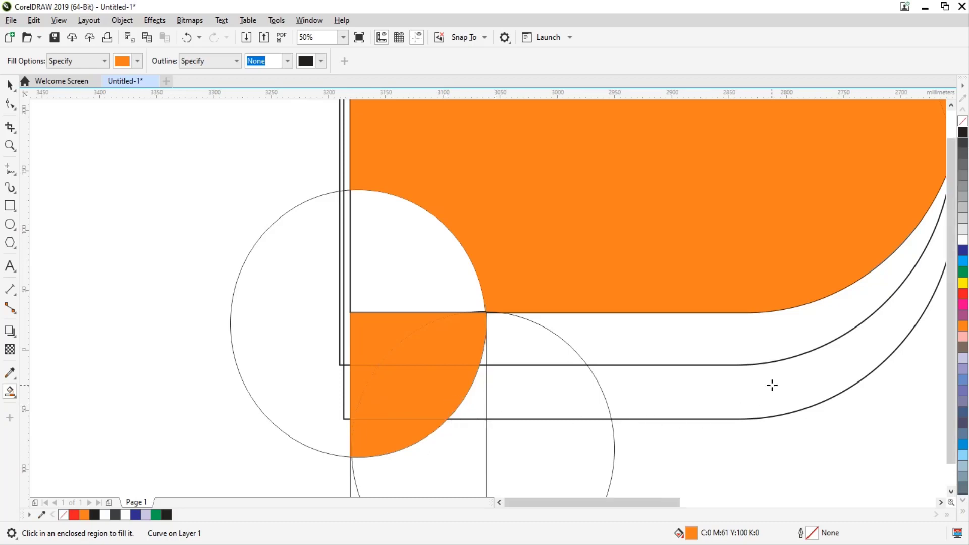
pyautogui.scroll(-2, 770, 385)
pyautogui.scroll(1, 837, 381)
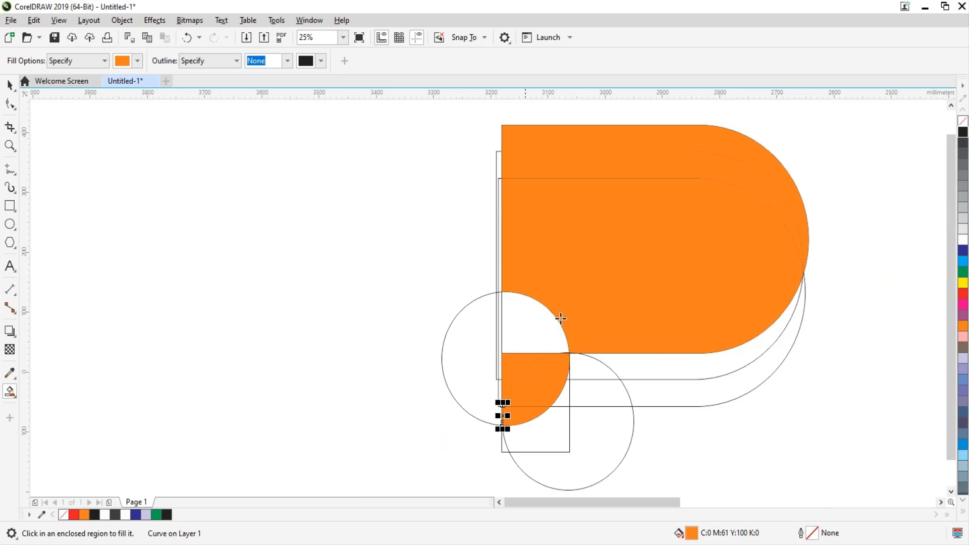
pyautogui.click(529, 321)
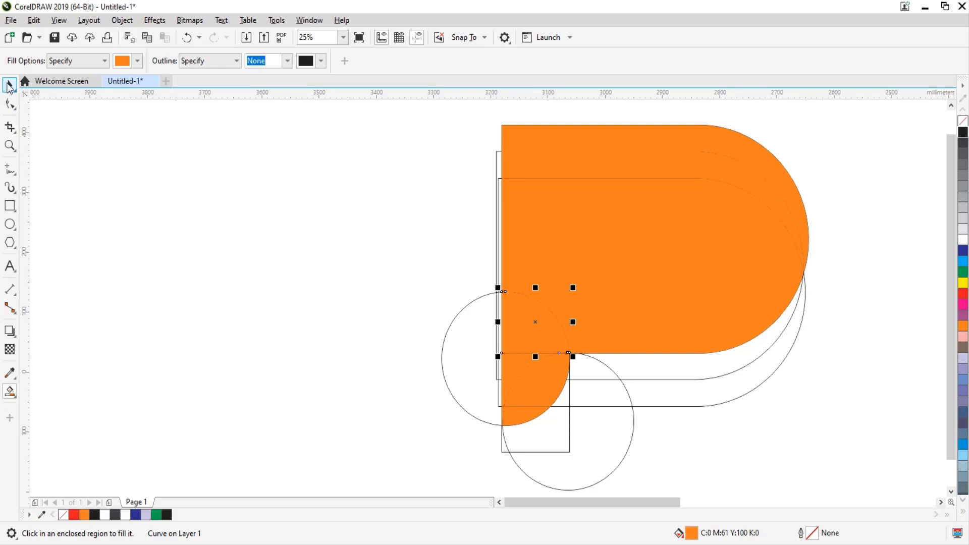
pyautogui.click(9, 86)
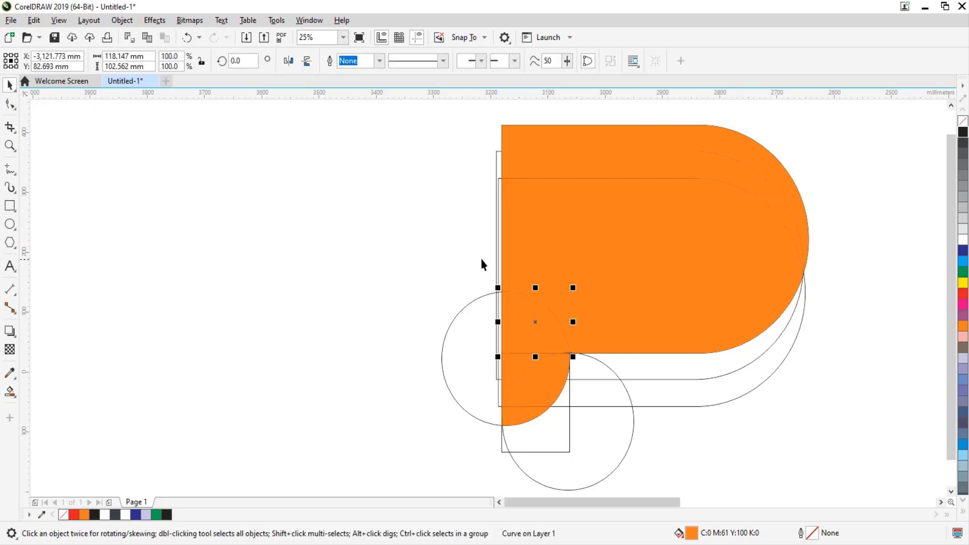
pyautogui.click(736, 391)
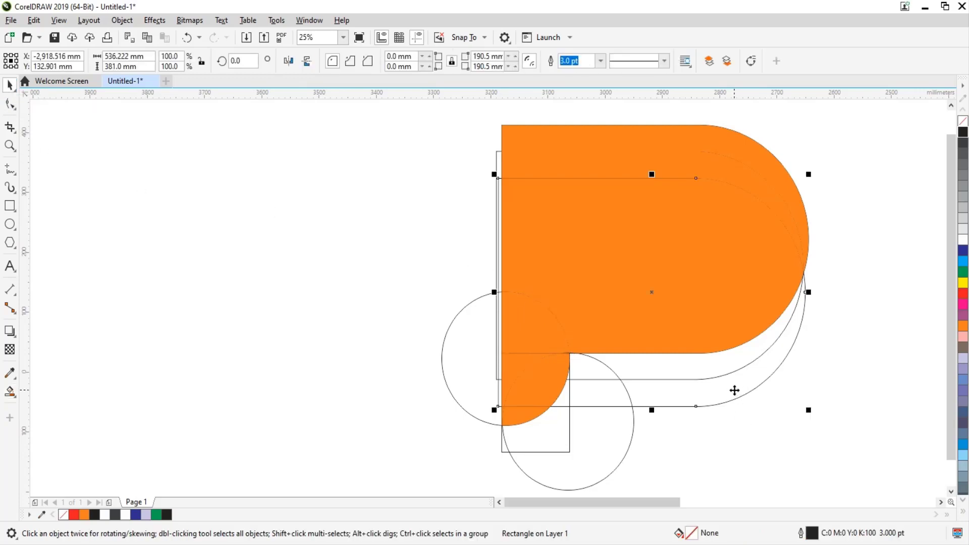
# - Delete the rounded-rectangle, circle and small rectangle construction outlines
pyautogui.press('Delete')
pyautogui.click(632, 425)
pyautogui.press('Delete')
pyautogui.click(562, 451)
pyautogui.press('Delete')
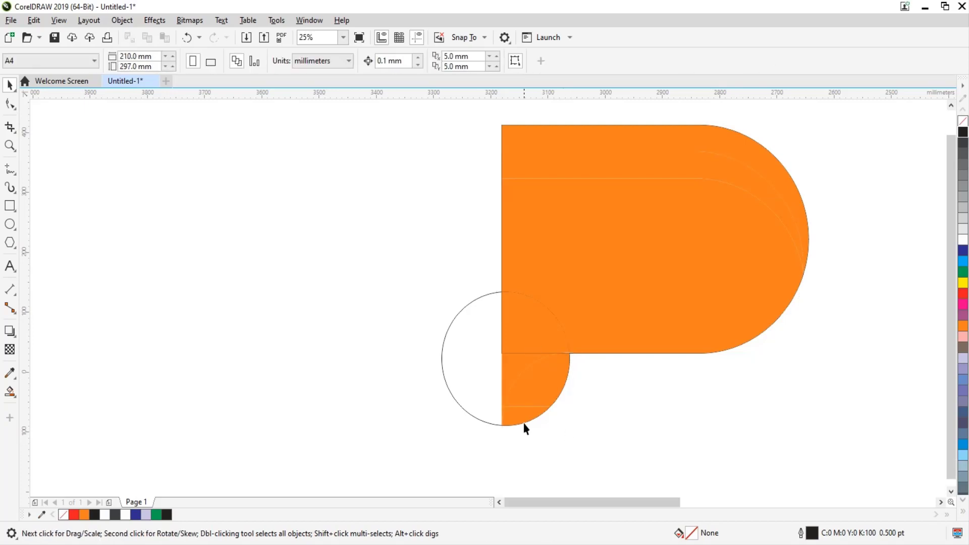
pyautogui.click(479, 421)
pyautogui.press('Delete')
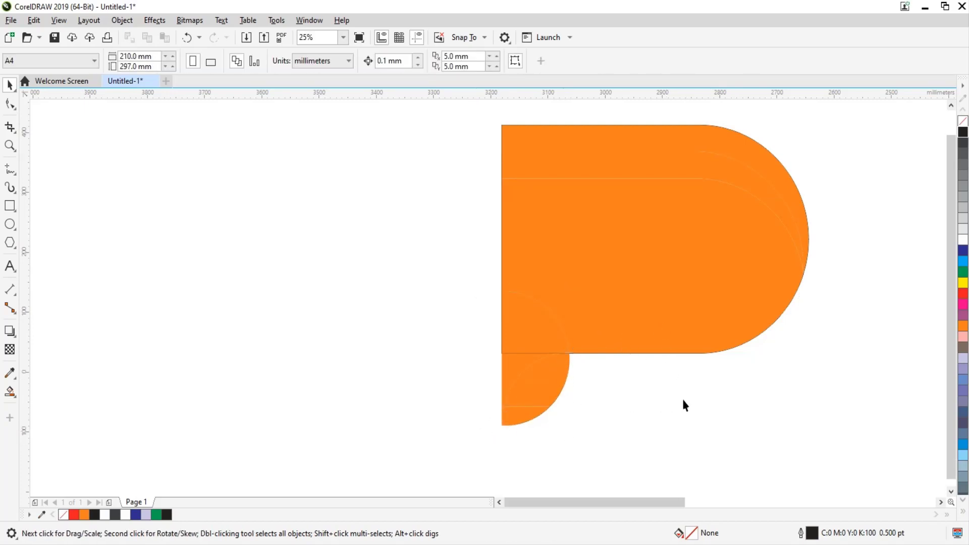
# - Marquee-select all the orange P pieces, then clear the selection
pyautogui.scroll(-1, 651, 353)
pyautogui.scroll(2, 692, 348)
pyautogui.scroll(-1, 689, 344)
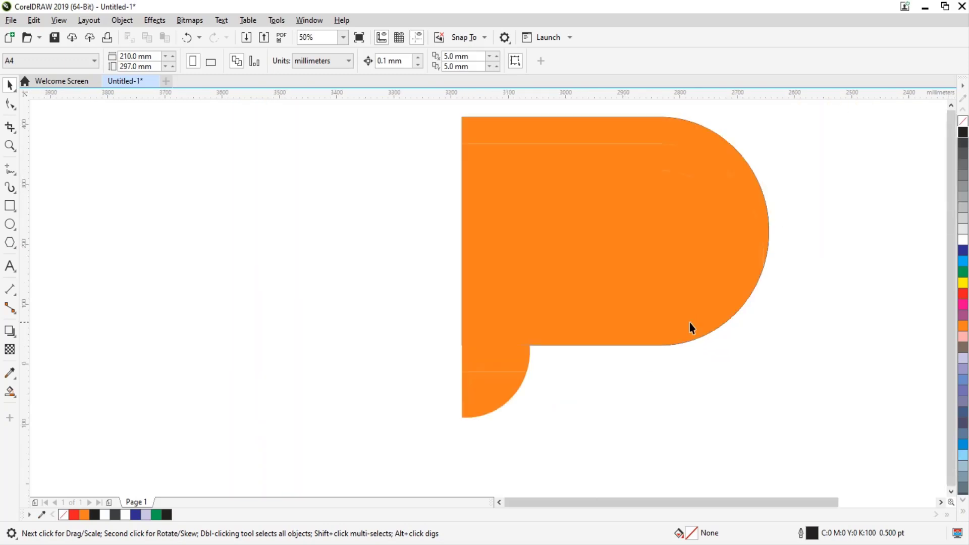
pyautogui.scroll(-1, 689, 323)
pyautogui.moveTo(515, 192); pyautogui.dragTo(773, 430)
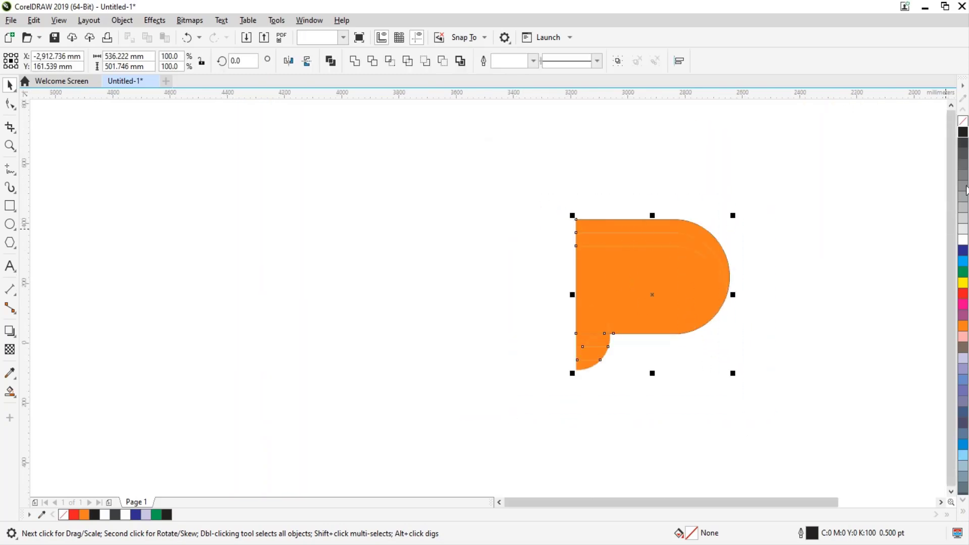
pyautogui.click(731, 249)
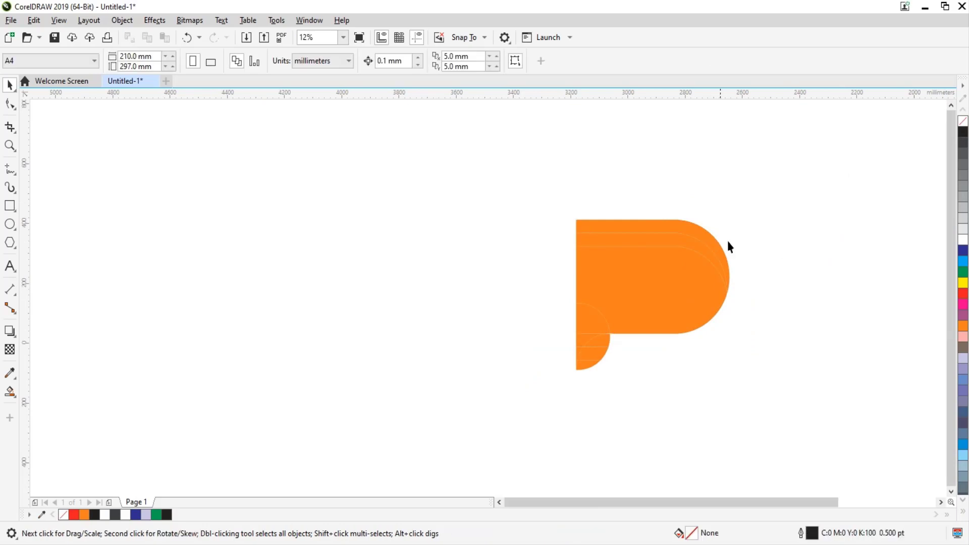
# - Select three orange pieces of the quarter circle together
pyautogui.scroll(1, 722, 269)
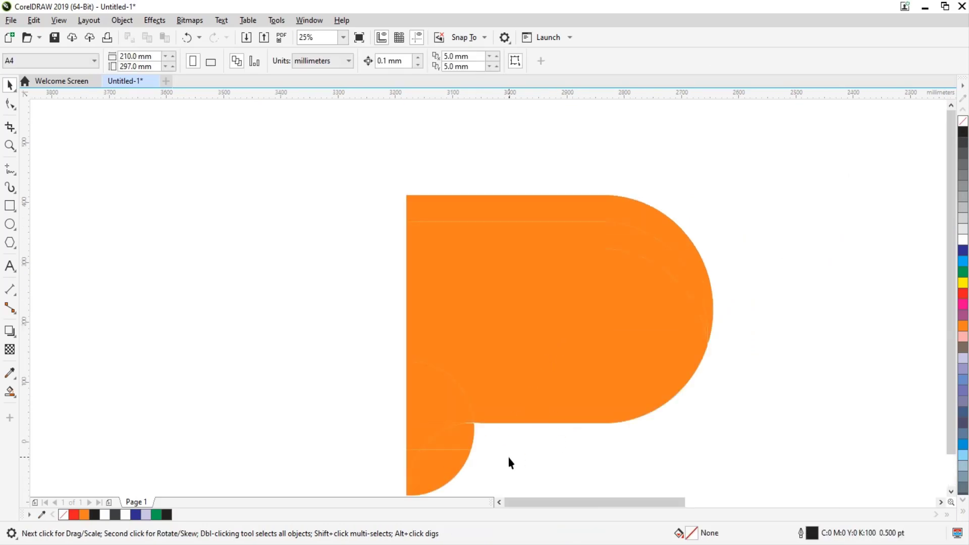
pyautogui.scroll(2, 460, 446)
pyautogui.scroll(-1, 466, 433)
pyautogui.scroll(-1, 474, 431)
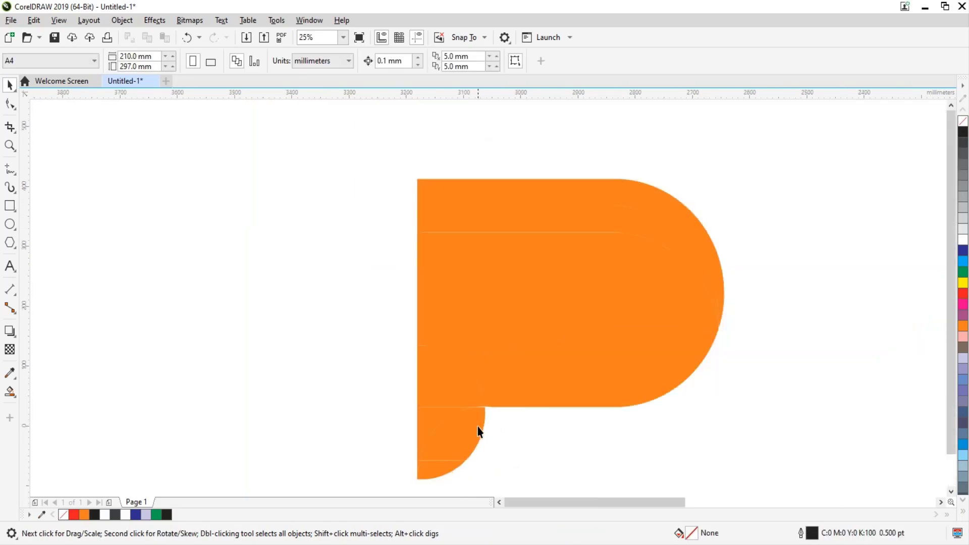
pyautogui.scroll(3, 477, 434)
pyautogui.scroll(-2, 474, 421)
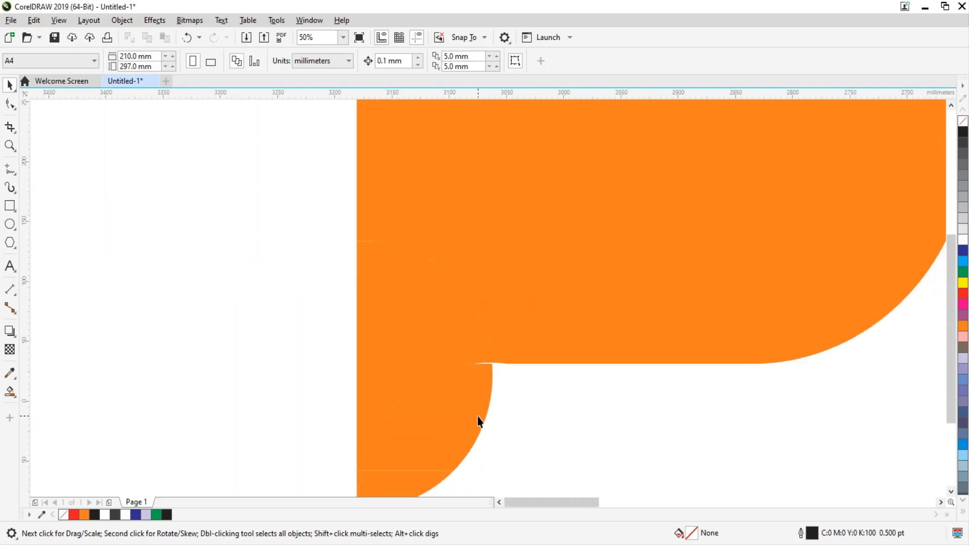
pyautogui.scroll(-1, 478, 422)
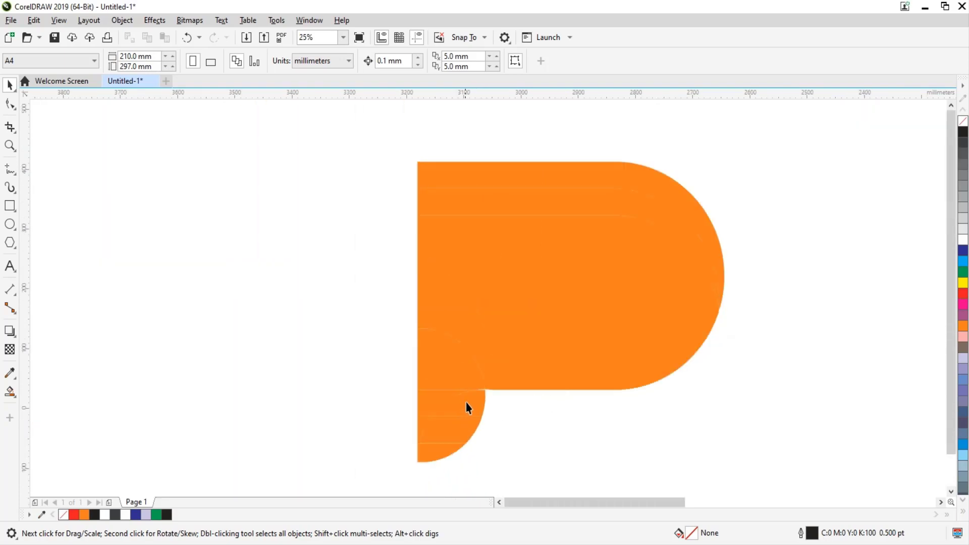
pyautogui.click(467, 407)
pyautogui.scroll(1, 460, 447)
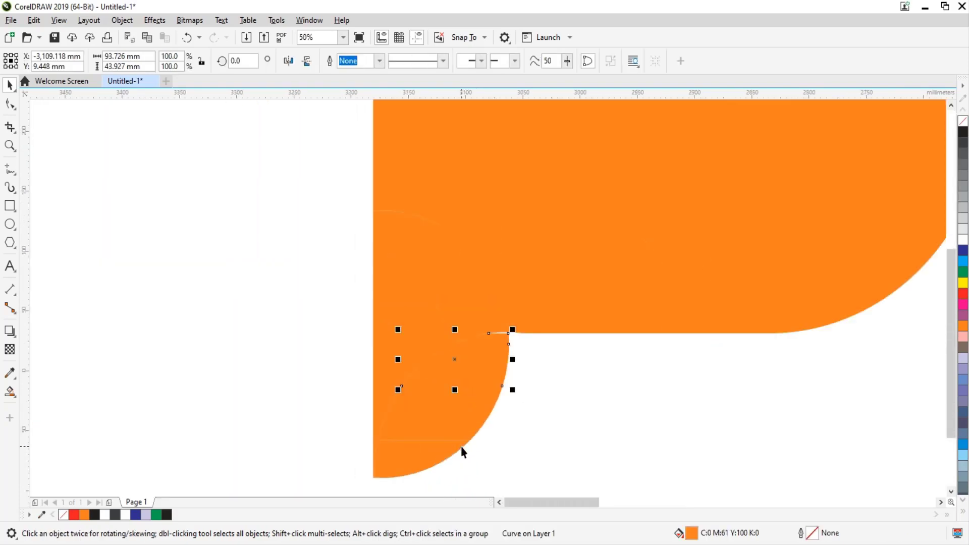
pyautogui.keyDown('shift'); pyautogui.click(444, 416); pyautogui.keyUp('shift')
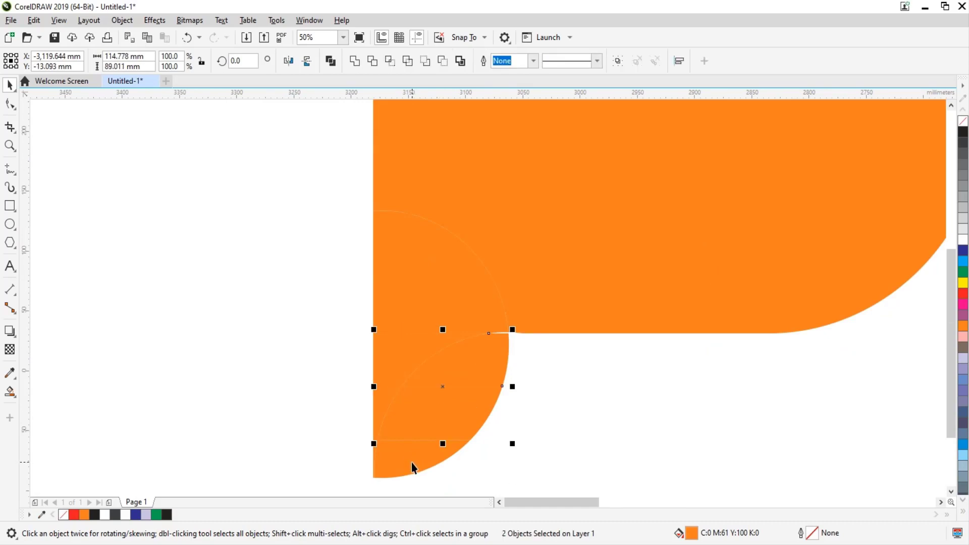
pyautogui.keyDown('shift'); pyautogui.click(411, 462); pyautogui.keyUp('shift')
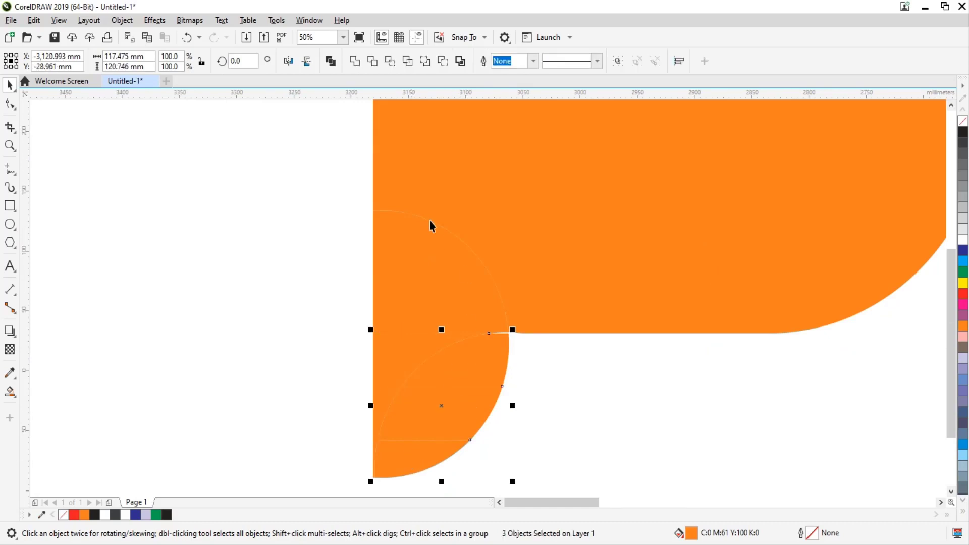
# - Weld the three selected orange pieces, then weld three smaller inner pieces together
pyautogui.click(354, 62)
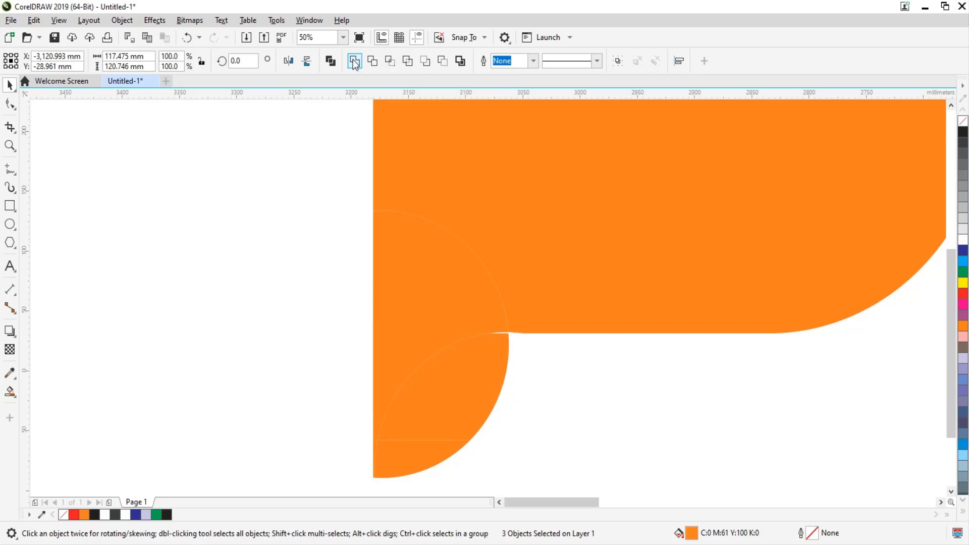
pyautogui.click(540, 384)
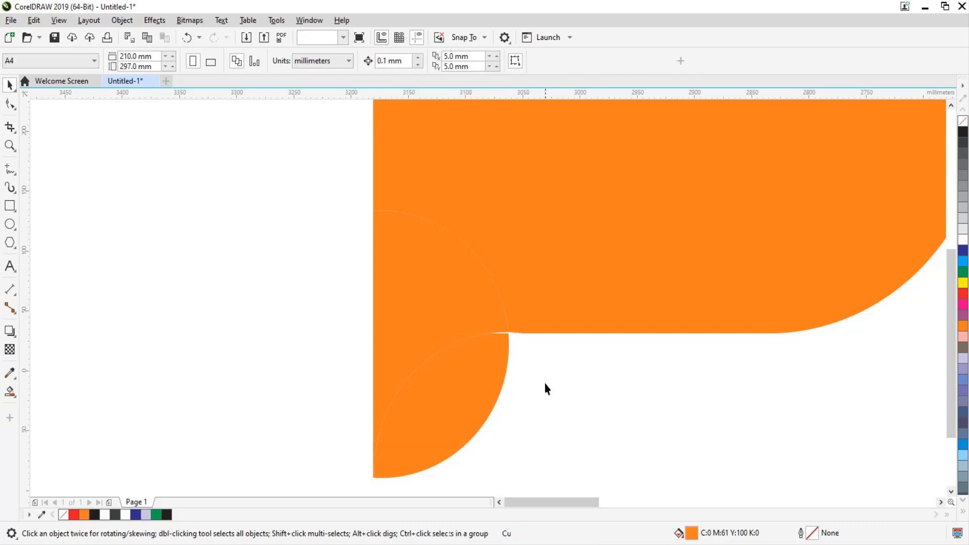
pyautogui.click(403, 352)
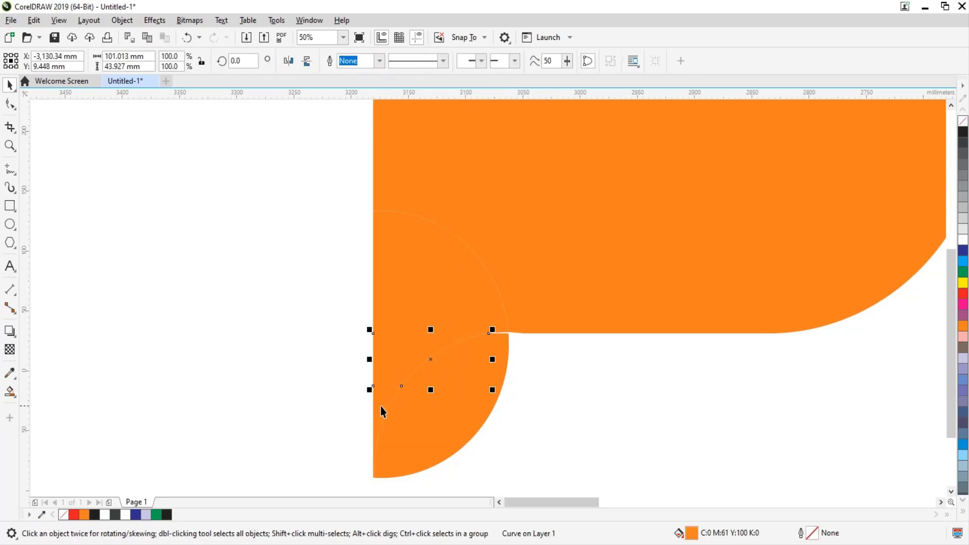
pyautogui.keyDown('shift'); pyautogui.click(380, 403); pyautogui.keyUp('shift')
pyautogui.scroll(2, 377, 458)
pyautogui.scroll(2, 366, 455)
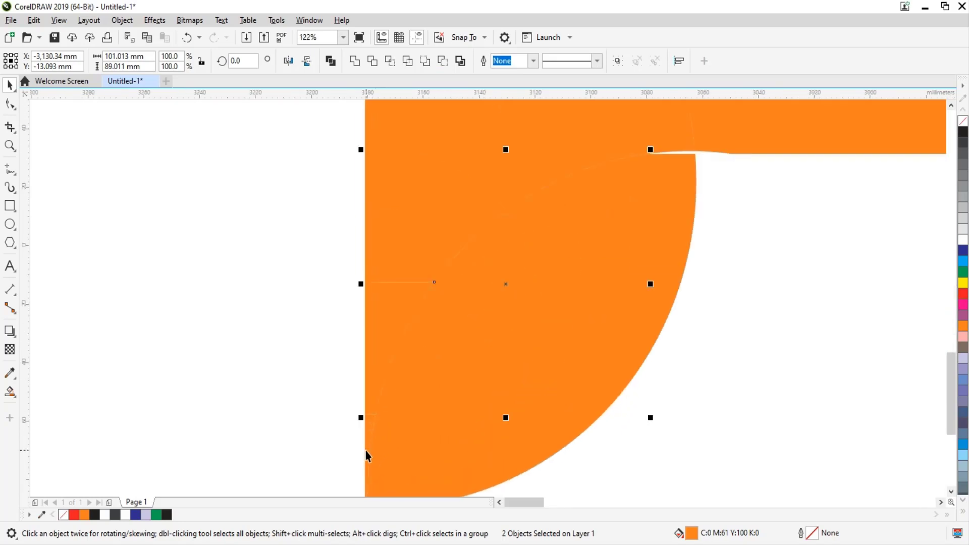
pyautogui.scroll(3, 367, 444)
pyautogui.keyDown('shift'); pyautogui.click(372, 414); pyautogui.keyUp('shift')
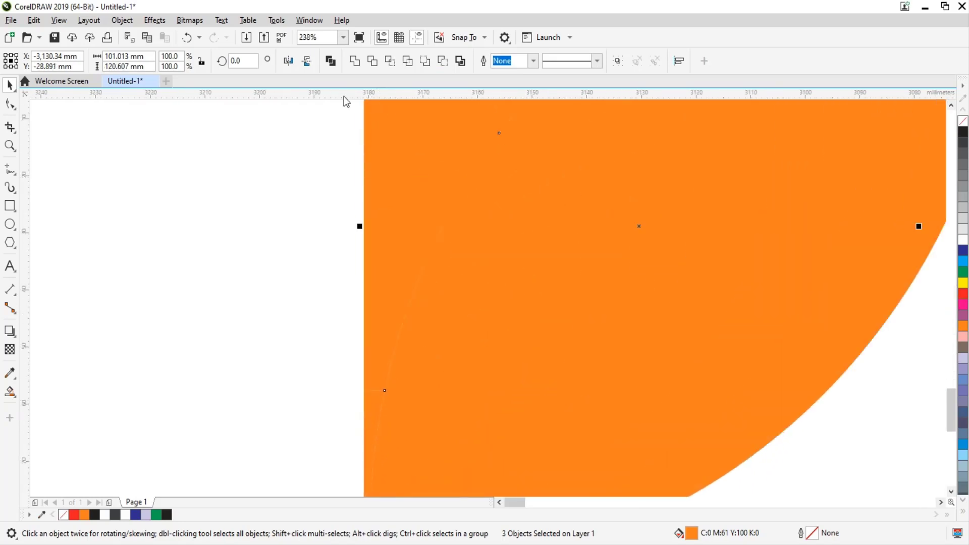
pyautogui.click(355, 61)
pyautogui.scroll(-6, 471, 383)
pyautogui.click(381, 309)
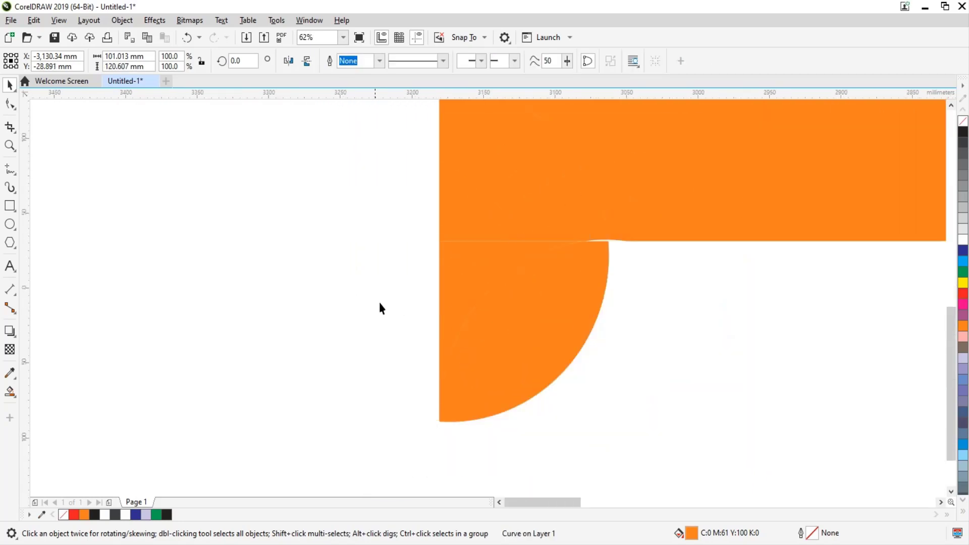
# - Weld the two remaining orange curves on the right into one
pyautogui.scroll(-1, 638, 291)
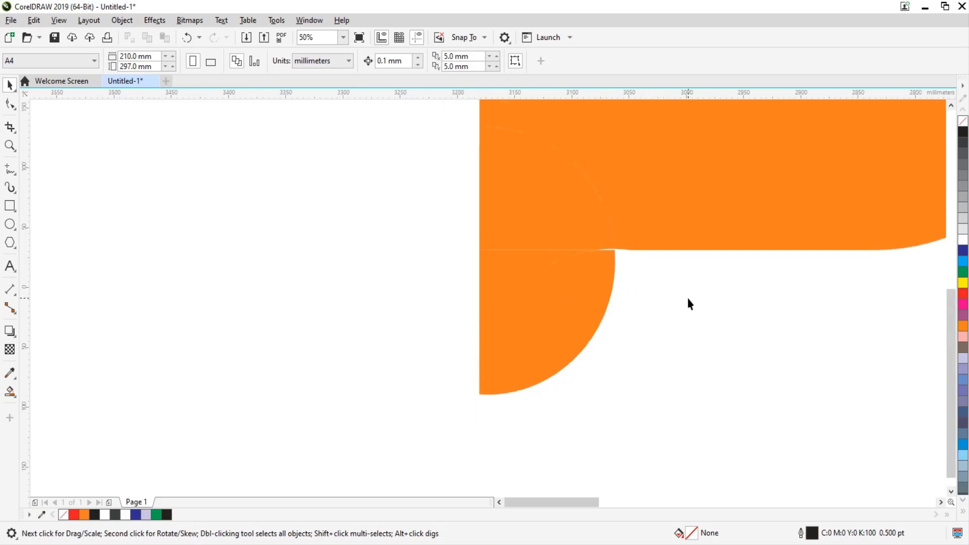
pyautogui.scroll(-6, 689, 303)
pyautogui.scroll(3, 706, 248)
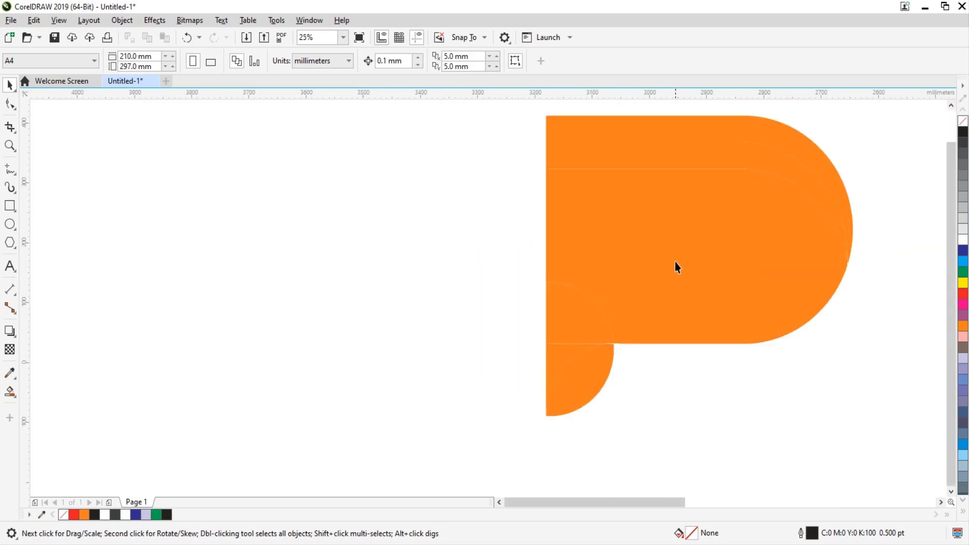
pyautogui.click(635, 278)
pyautogui.keyDown('shift'); pyautogui.click(572, 321); pyautogui.keyUp('shift')
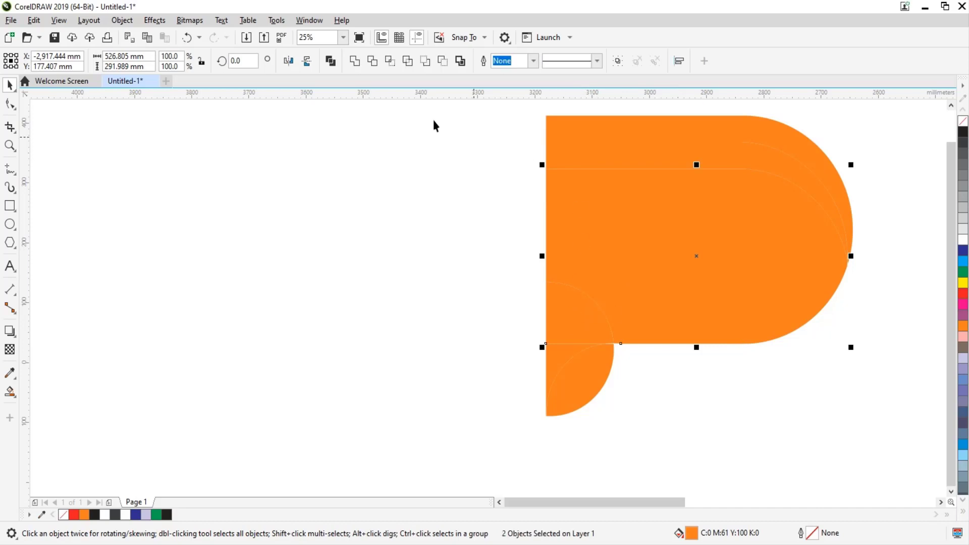
pyautogui.click(354, 61)
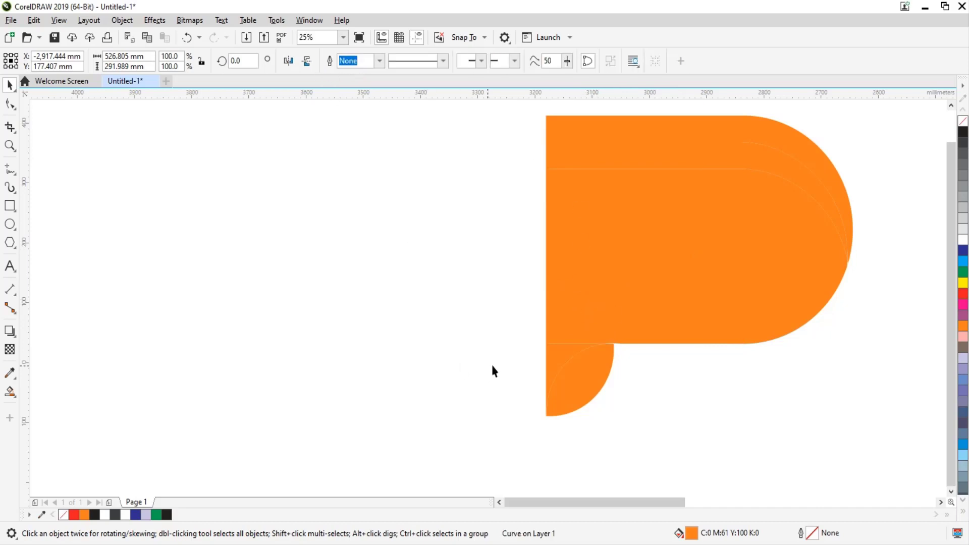
pyautogui.click(732, 381)
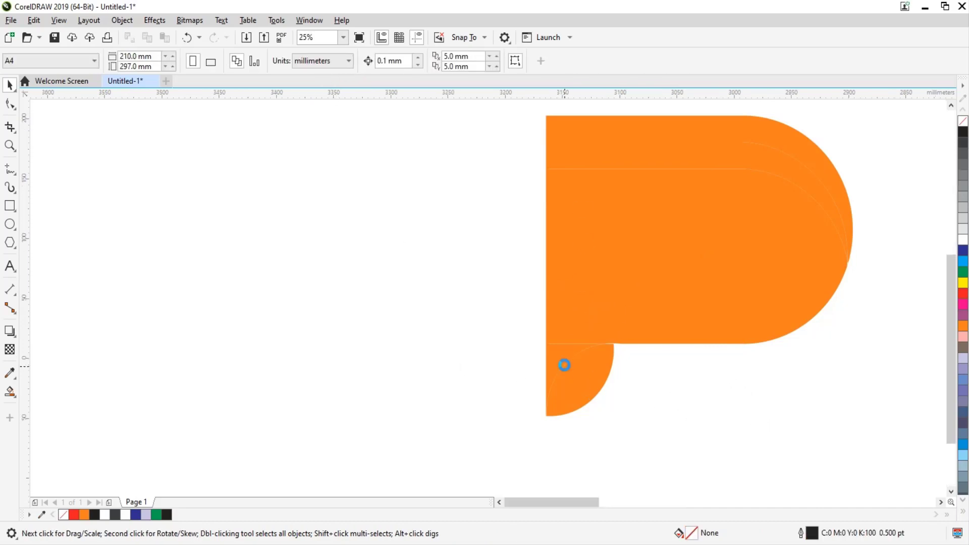
# - Weld the last two orange pieces so the P becomes a single curve
pyautogui.scroll(2, 564, 363)
pyautogui.scroll(3, 604, 335)
pyautogui.click(631, 268)
pyautogui.scroll(-4, 631, 268)
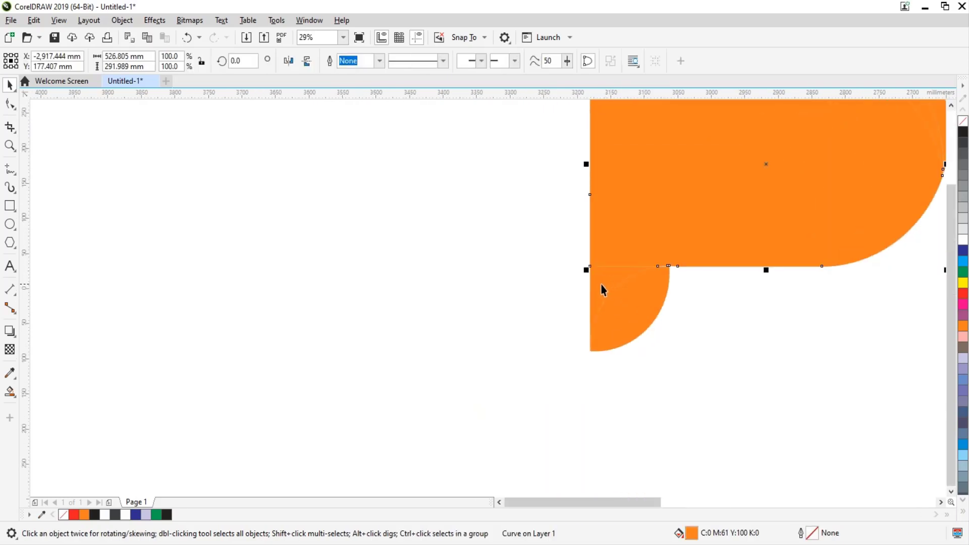
pyautogui.hotkey('ctrl', 'z')
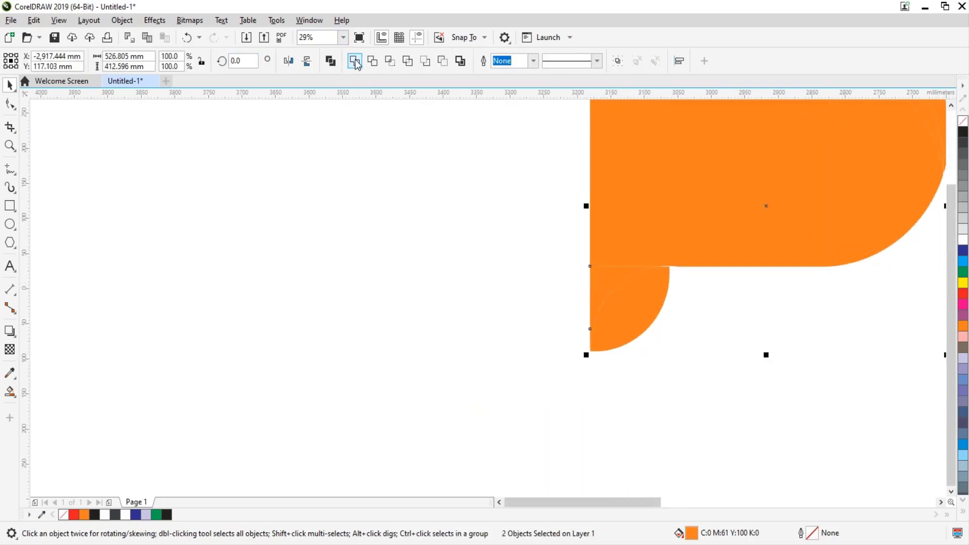
pyautogui.click(355, 61)
pyautogui.scroll(3, 640, 276)
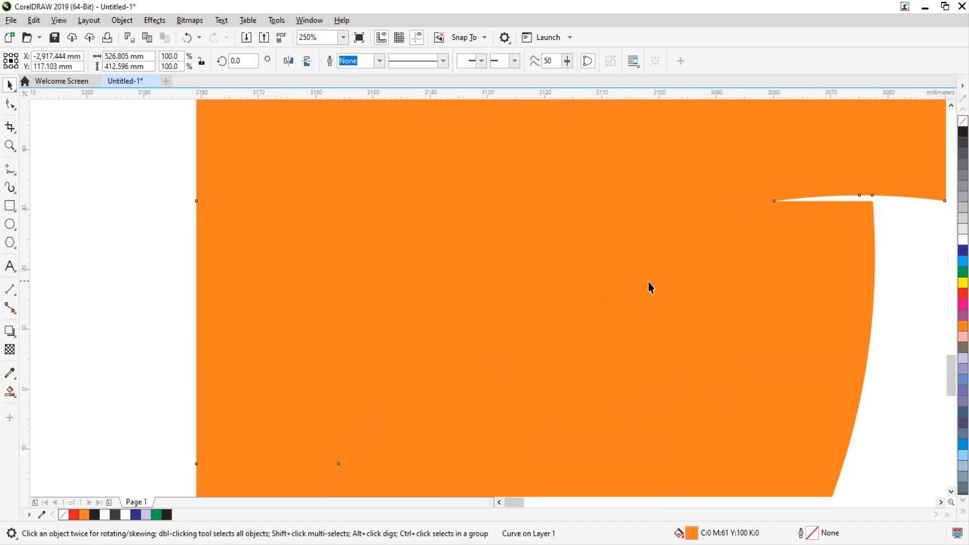
pyautogui.scroll(-3, 647, 282)
pyautogui.click(797, 343)
pyautogui.scroll(-2, 797, 343)
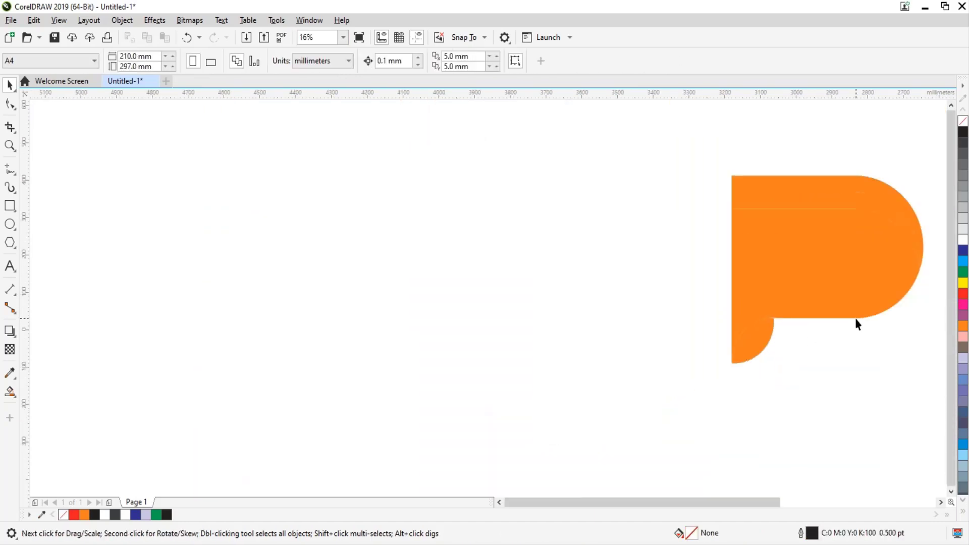
pyautogui.hscroll(2, 862, 318)
pyautogui.hscroll(3, 858, 302)
pyautogui.hscroll(2, 757, 242)
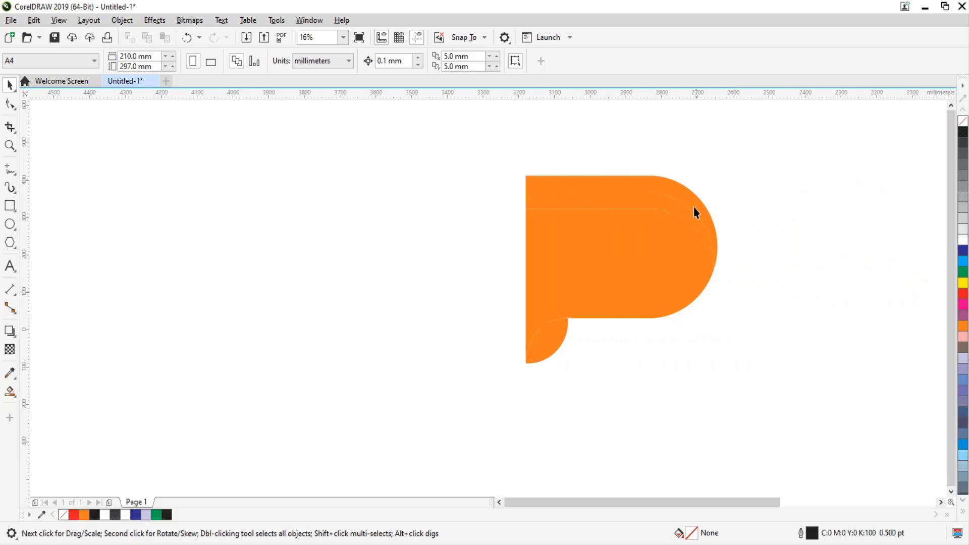
pyautogui.scroll(2, 696, 189)
pyautogui.scroll(-2, 683, 268)
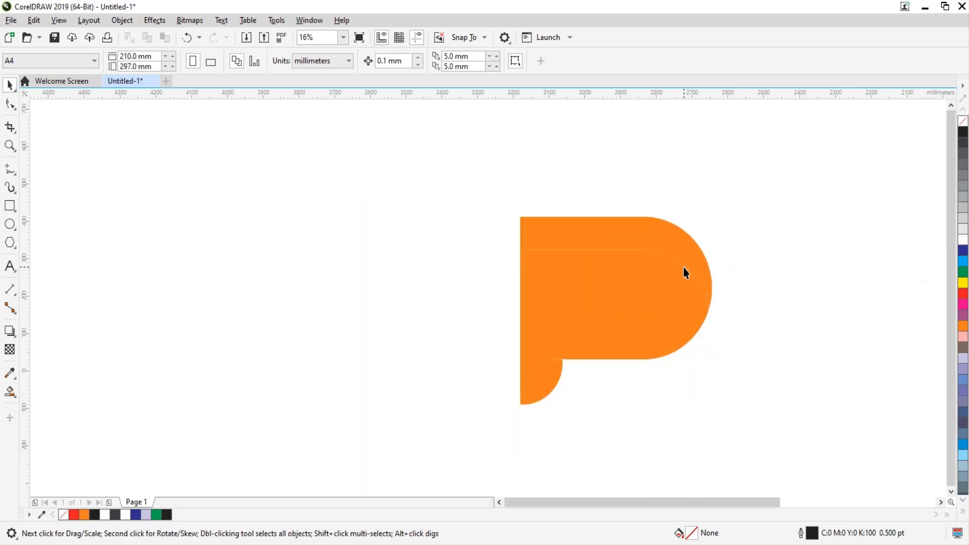
pyautogui.hscroll(1, 724, 359)
pyautogui.hscroll(1, 725, 359)
pyautogui.scroll(-4, 756, 350)
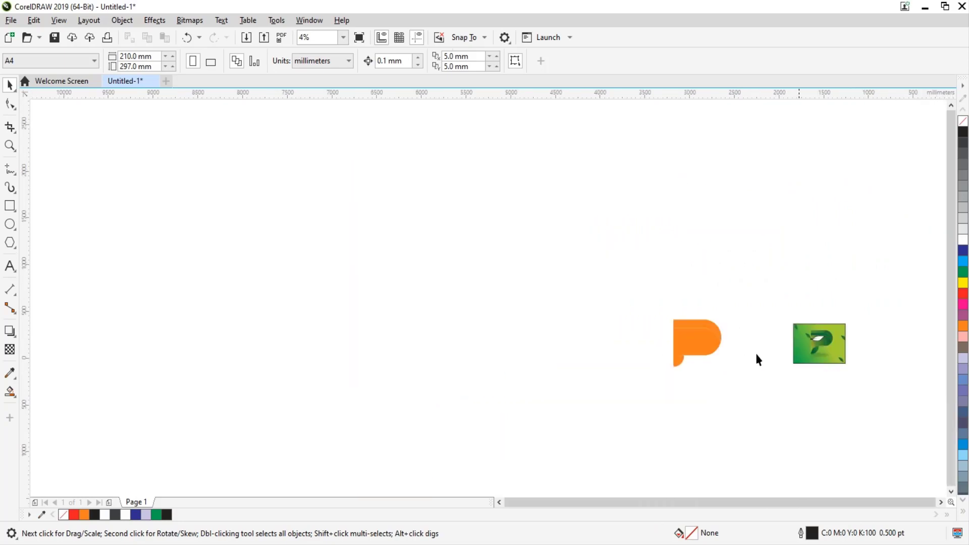
pyautogui.scroll(1, 827, 339)
pyautogui.scroll(3, 826, 339)
pyautogui.scroll(3, 807, 348)
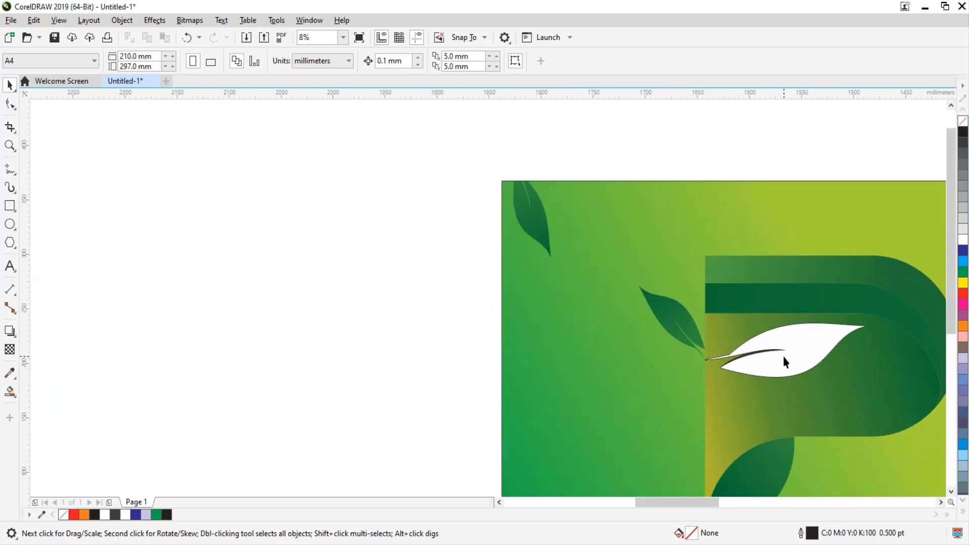
pyautogui.scroll(3, 743, 377)
pyautogui.scroll(-1, 849, 332)
pyautogui.scroll(-5, 796, 327)
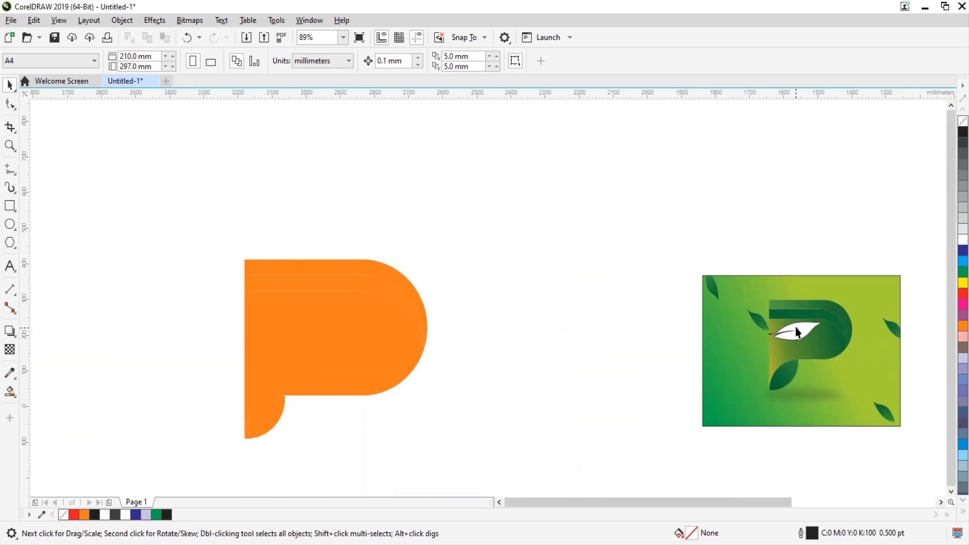
pyautogui.scroll(1, 219, 351)
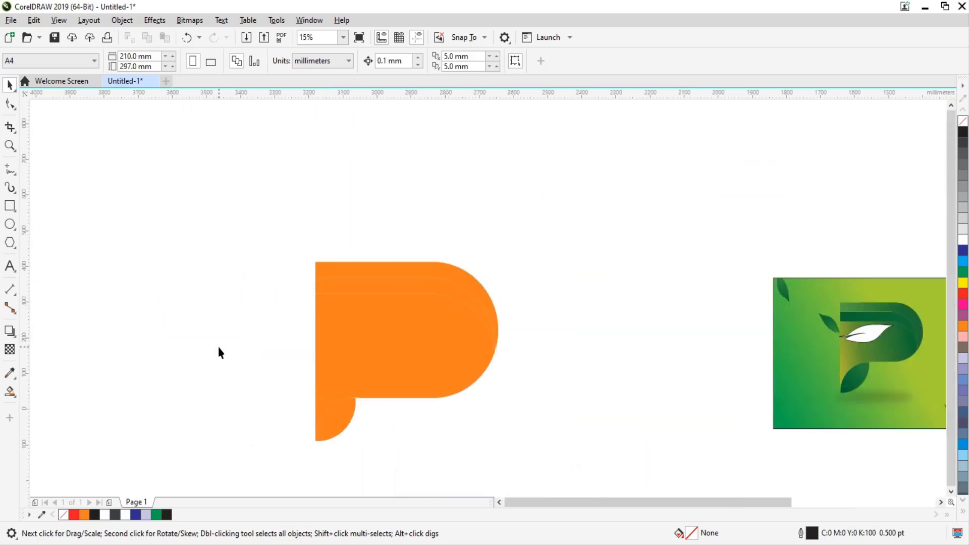
pyautogui.scroll(1, 219, 352)
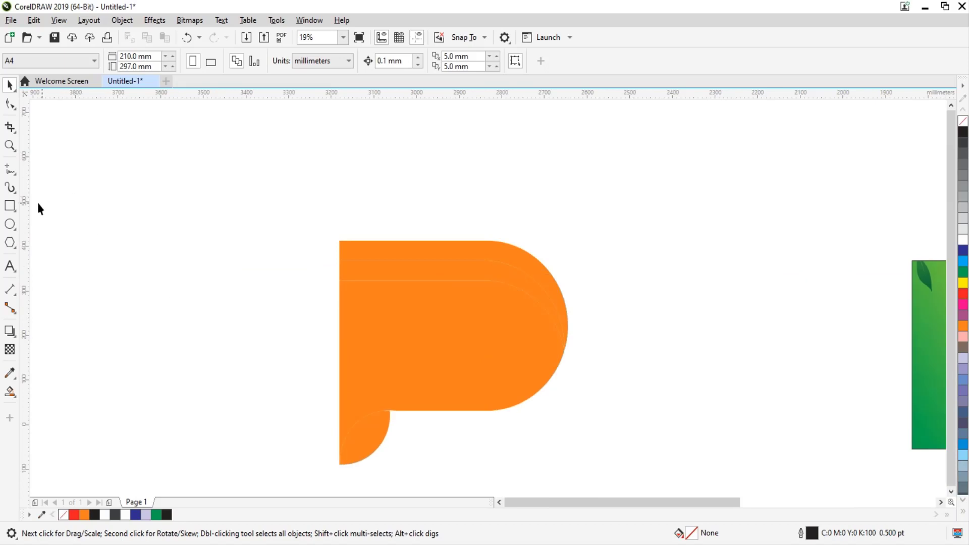
# - Draw connected Freehand straight lines from the P's left edge up-right to a tip and back down-left
pyautogui.click(7, 170)
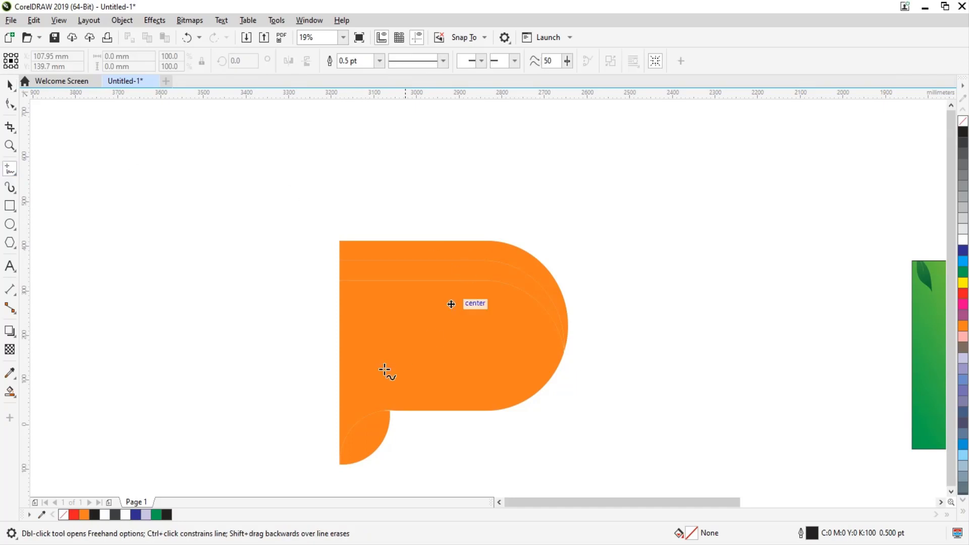
pyautogui.click(340, 342)
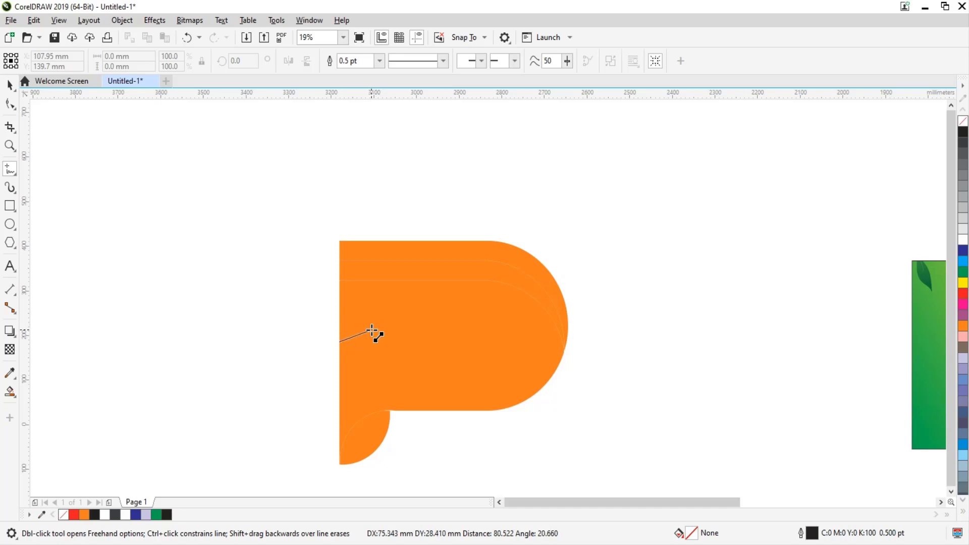
pyautogui.click(372, 331)
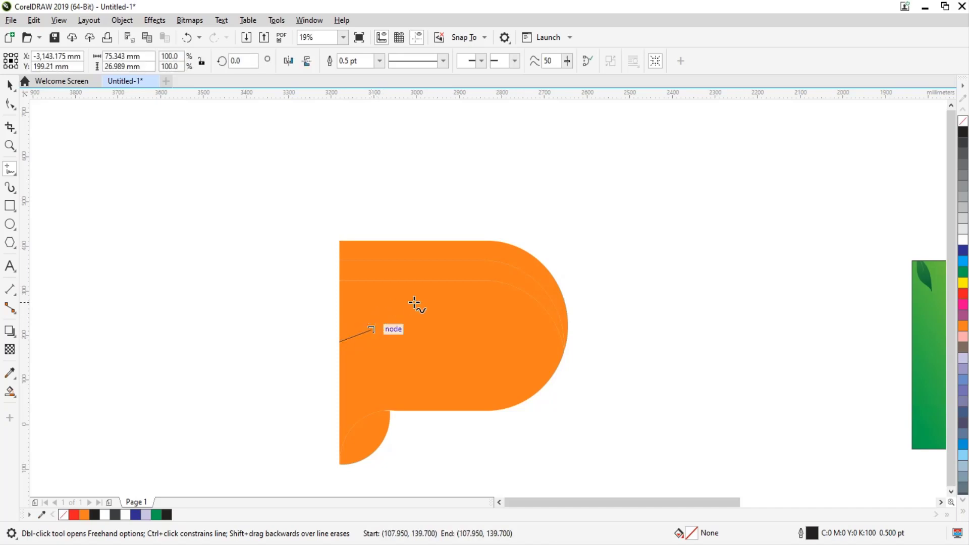
pyautogui.click(372, 330)
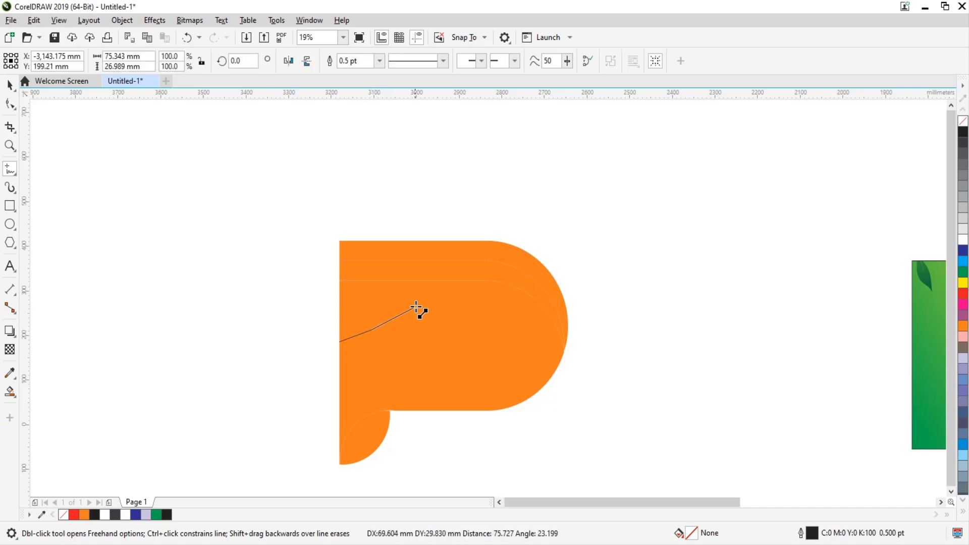
pyautogui.click(453, 295)
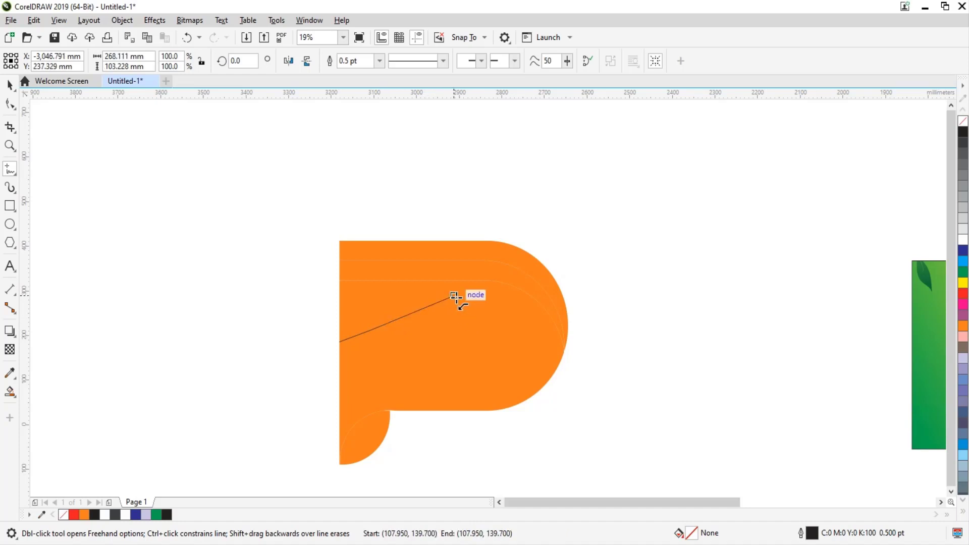
pyautogui.click(454, 295)
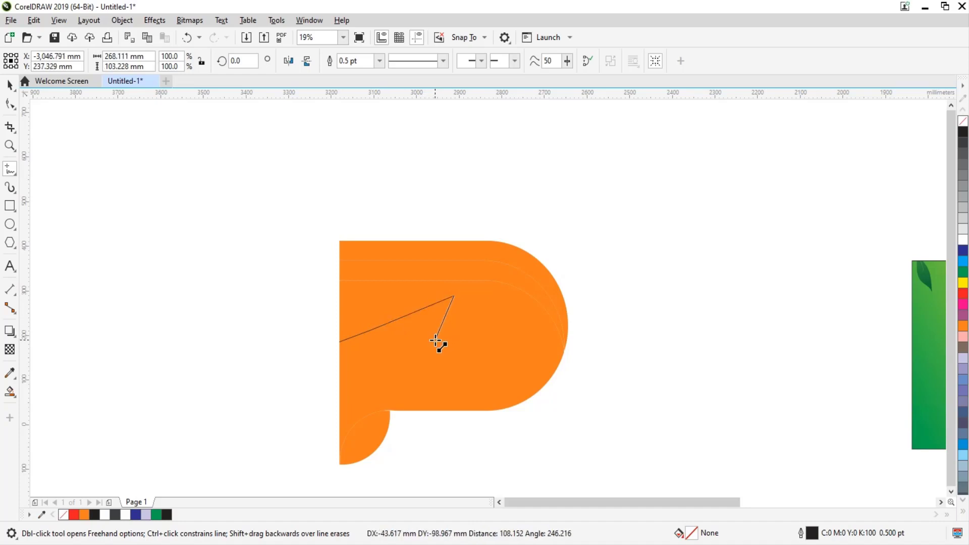
pyautogui.click(369, 366)
pyautogui.scroll(2, 407, 372)
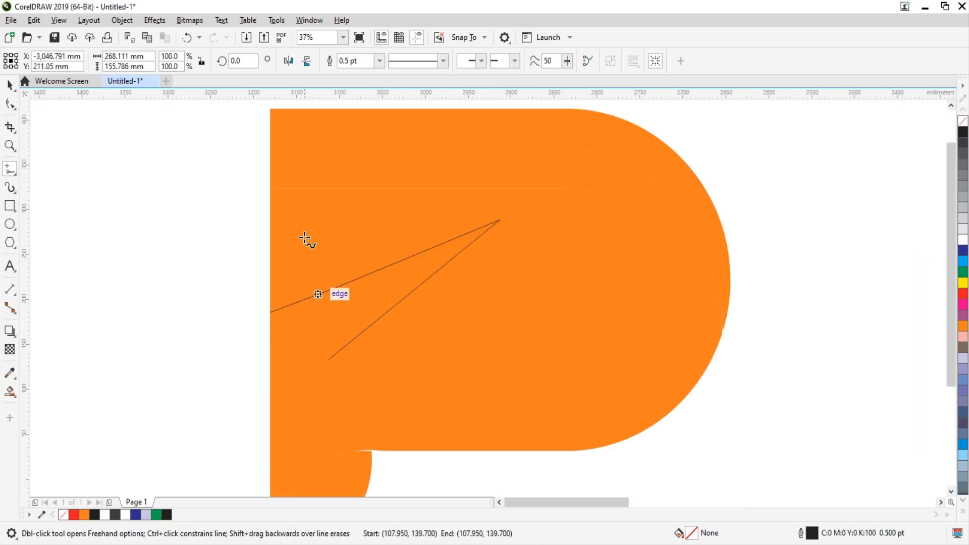
# - Convert the upper segment to a curve, arch it upward and move the leaf tip right
pyautogui.click(9, 105)
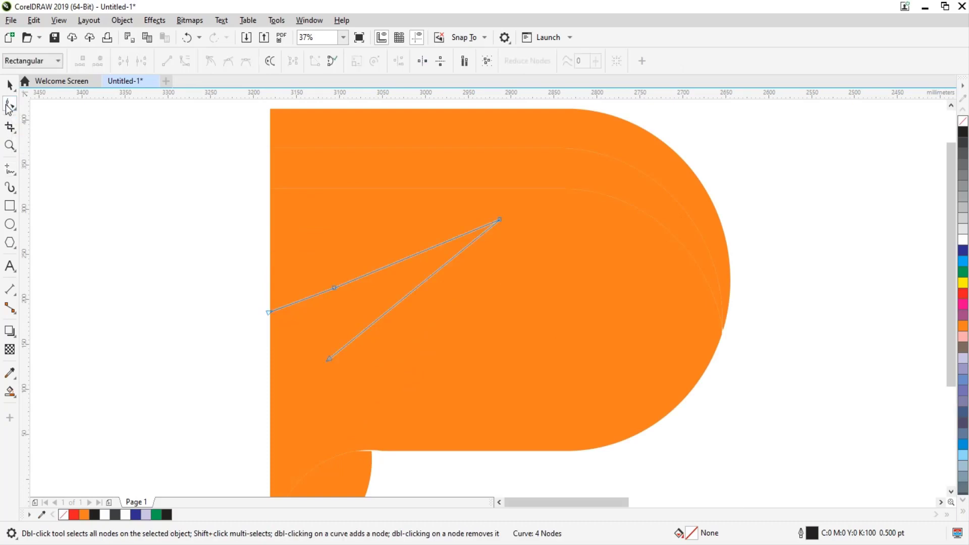
pyautogui.click(405, 259)
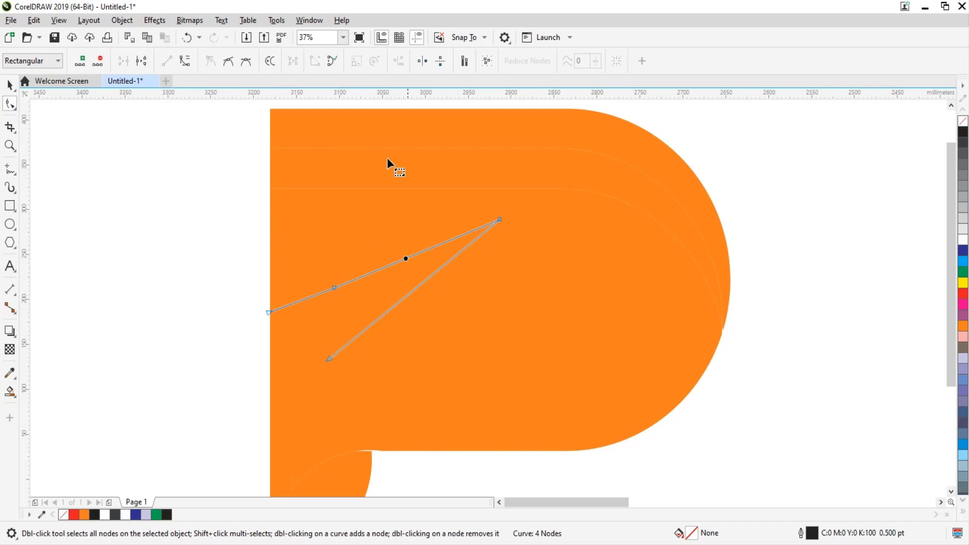
pyautogui.click(185, 61)
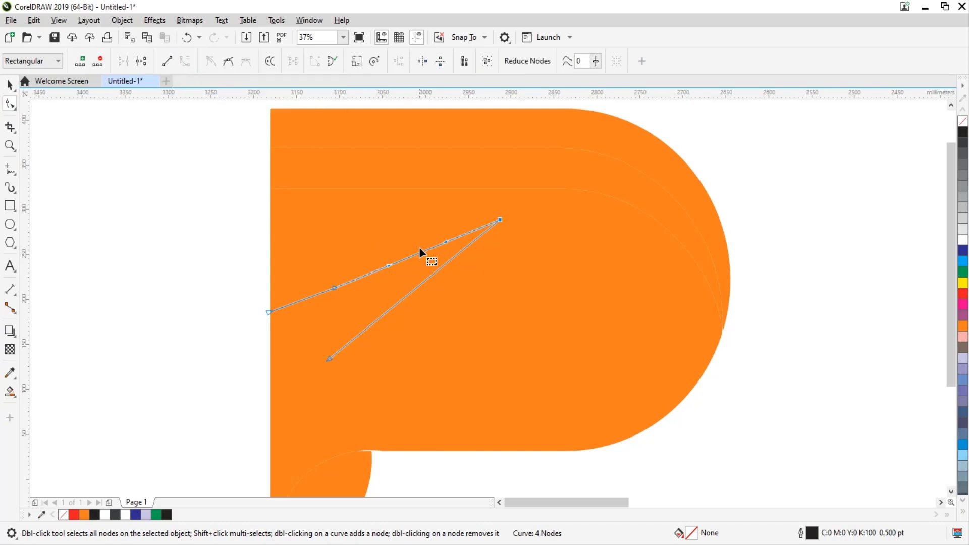
pyautogui.moveTo(419, 251); pyautogui.dragTo(410, 229)
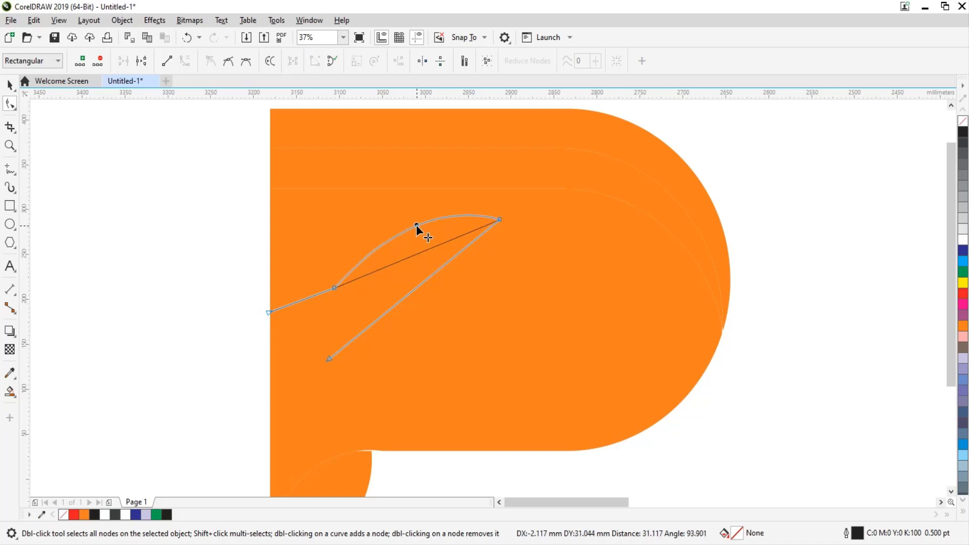
pyautogui.moveTo(411, 228); pyautogui.dragTo(415, 225)
pyautogui.moveTo(496, 219); pyautogui.dragTo(532, 223)
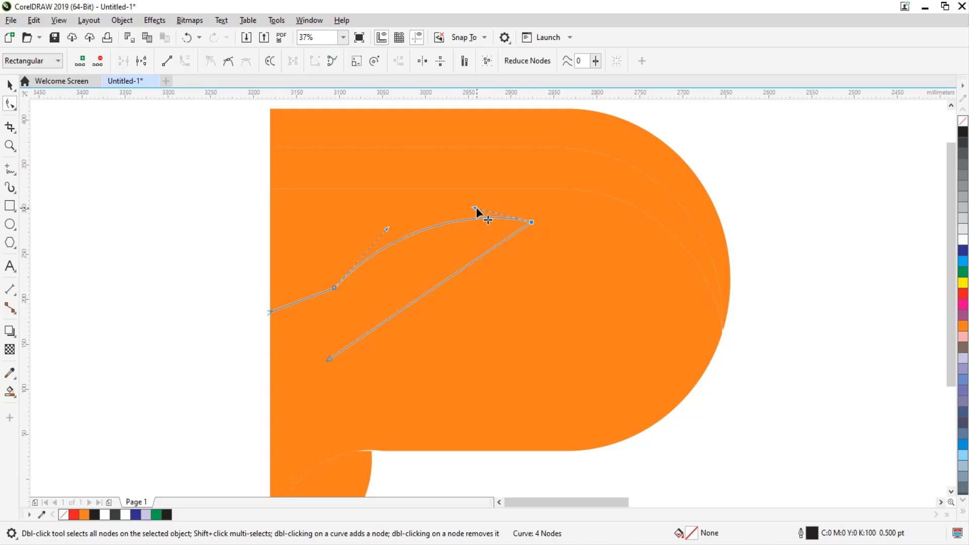
pyautogui.moveTo(475, 207); pyautogui.dragTo(471, 194)
pyautogui.moveTo(384, 229); pyautogui.dragTo(383, 215)
# - Convert the lower segment to a curve, bulge it, and refine the tip and lower end point
pyautogui.click(432, 289)
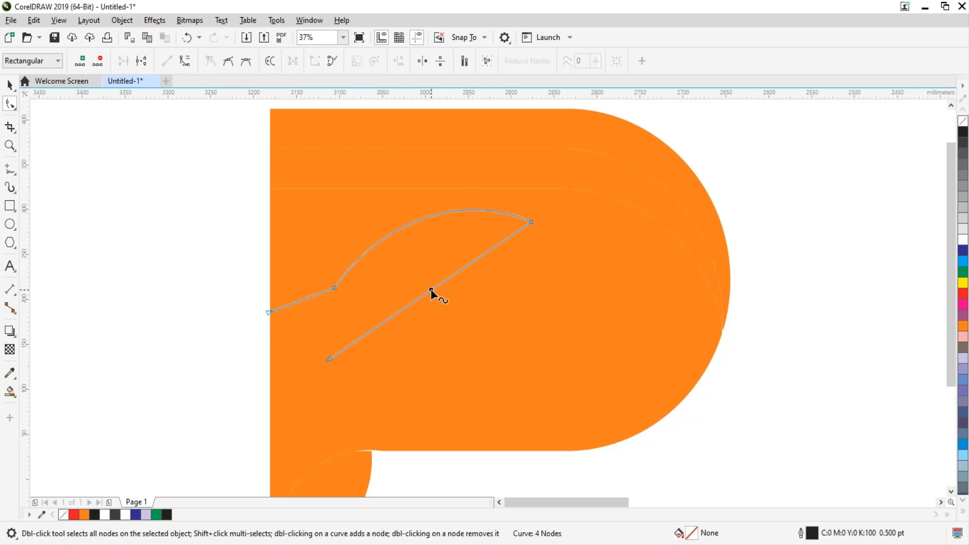
pyautogui.click(185, 60)
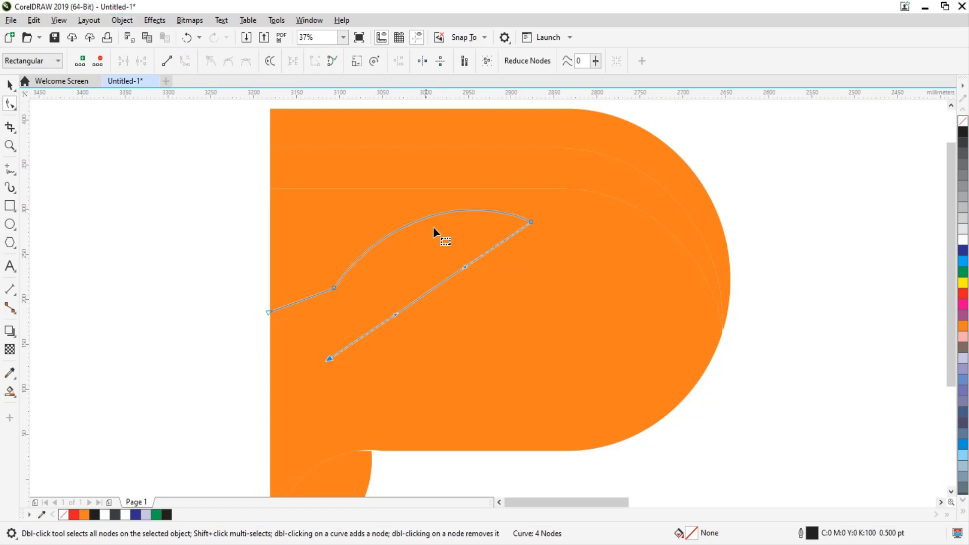
pyautogui.moveTo(467, 269); pyautogui.dragTo(469, 246)
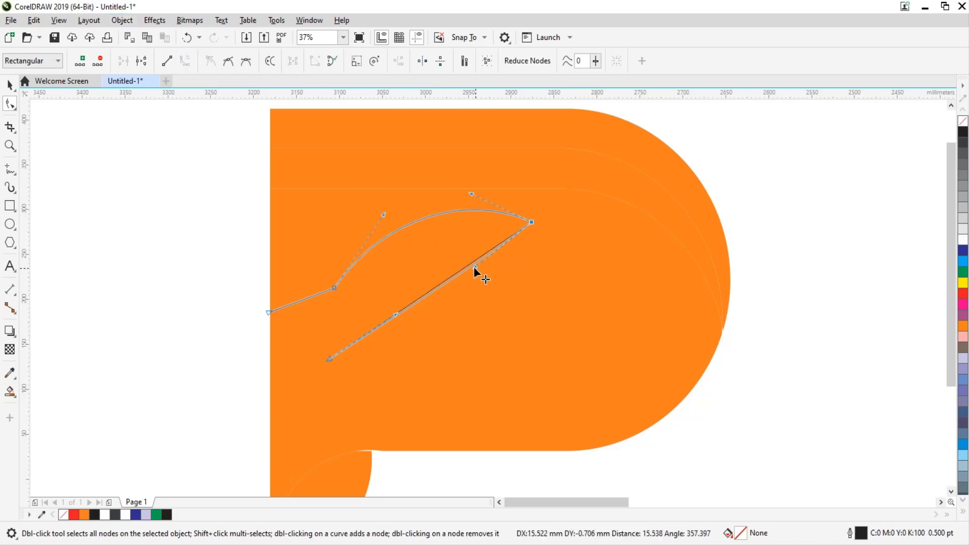
pyautogui.moveTo(396, 313)
pyautogui.mouseDown()
pyautogui.moveTo(497, 329)
pyautogui.moveTo(490, 347)
pyautogui.mouseUp()
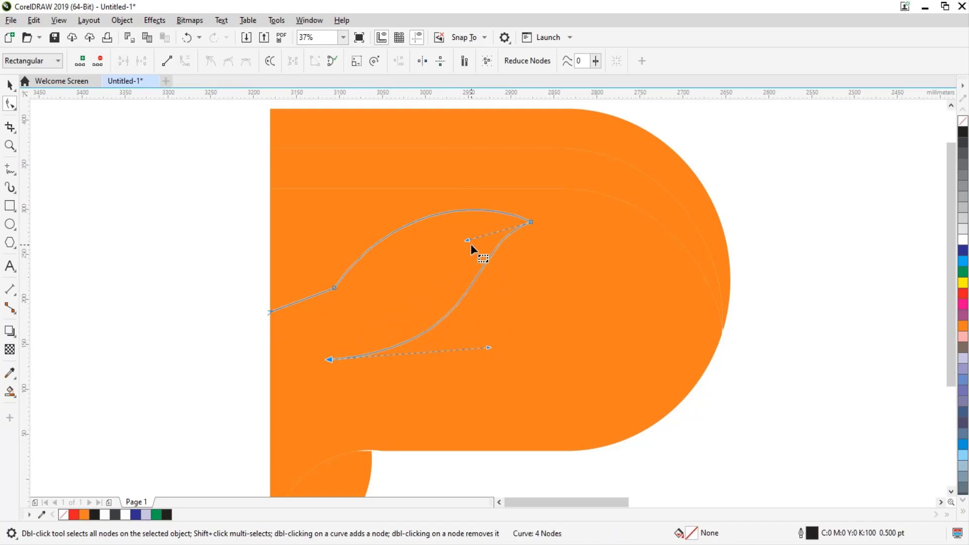
pyautogui.moveTo(467, 240); pyautogui.dragTo(424, 262)
pyautogui.moveTo(488, 344); pyautogui.dragTo(510, 342)
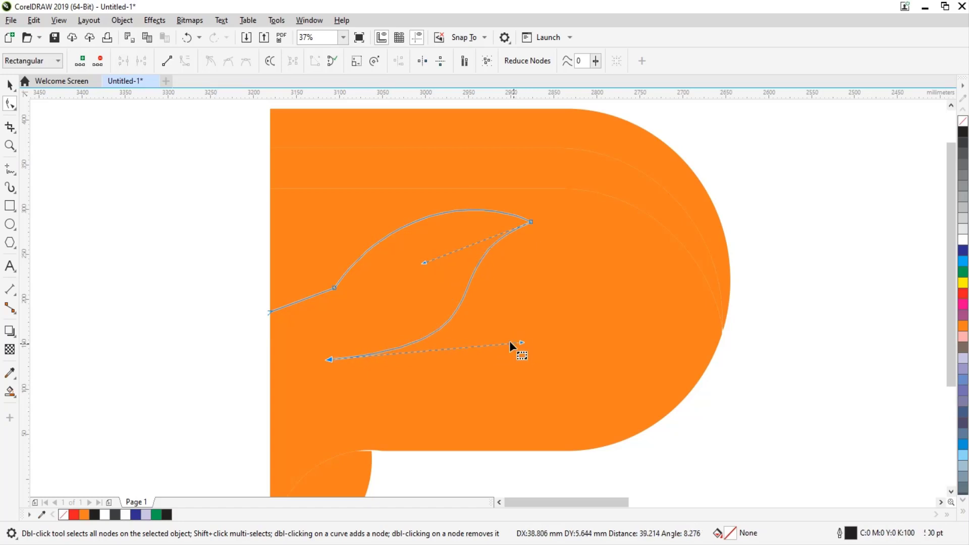
pyautogui.moveTo(330, 360); pyautogui.dragTo(321, 333)
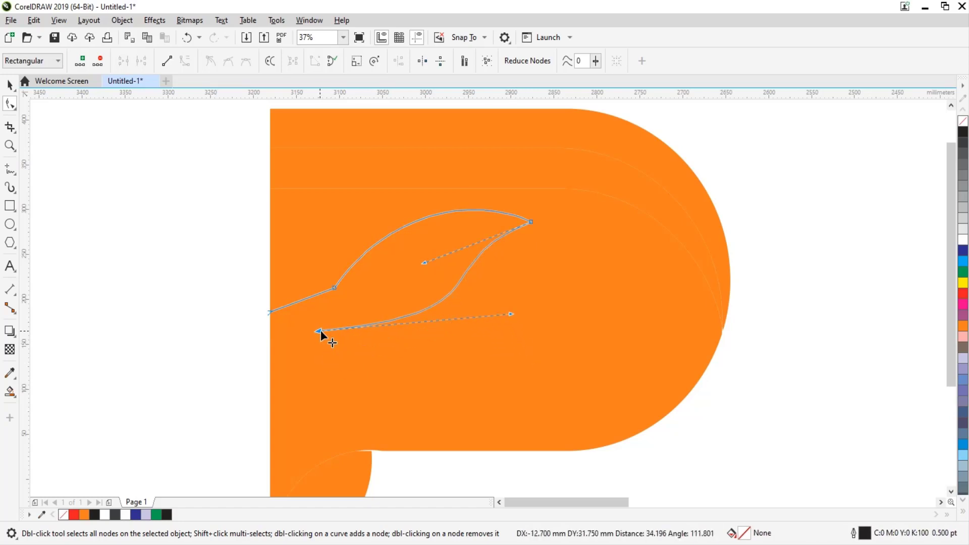
pyautogui.moveTo(511, 314); pyautogui.dragTo(516, 353)
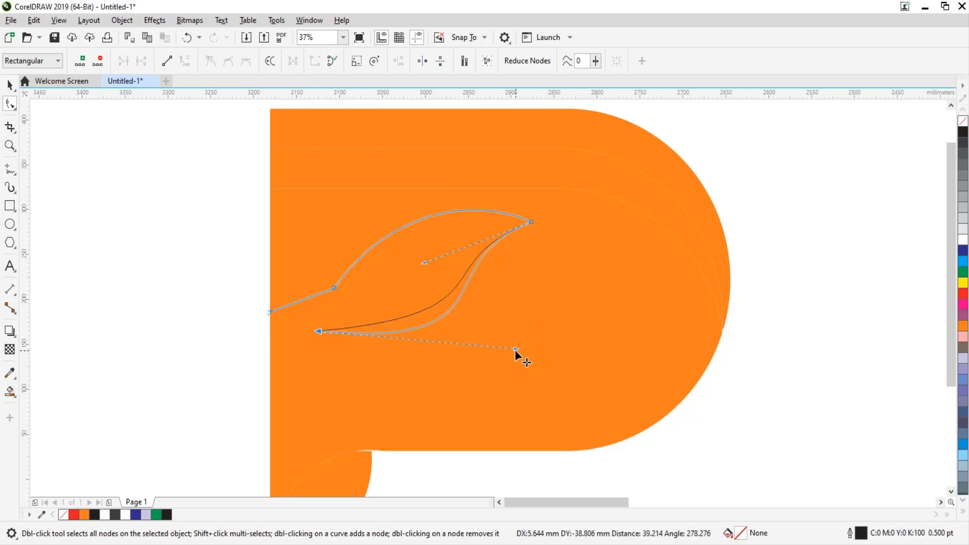
pyautogui.moveTo(425, 262); pyautogui.dragTo(462, 256)
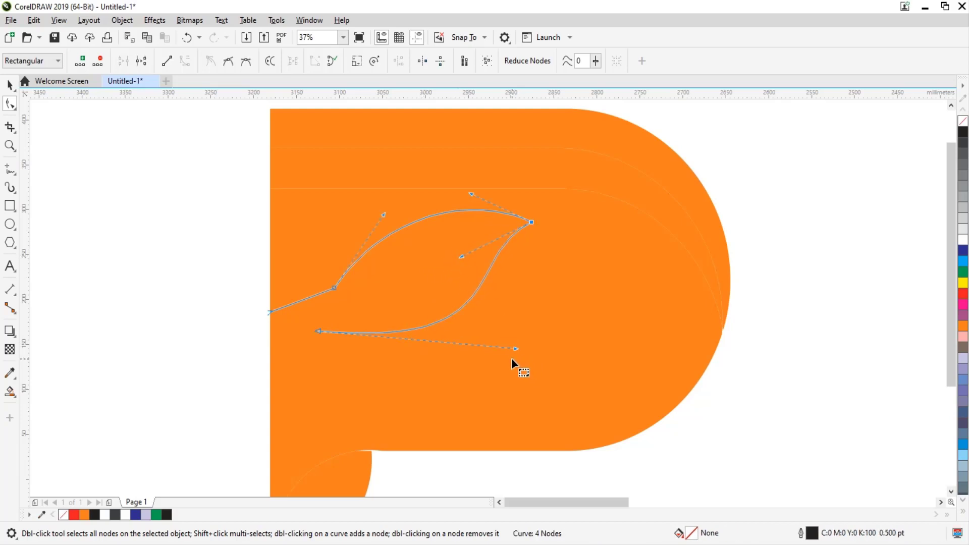
pyautogui.click(318, 331)
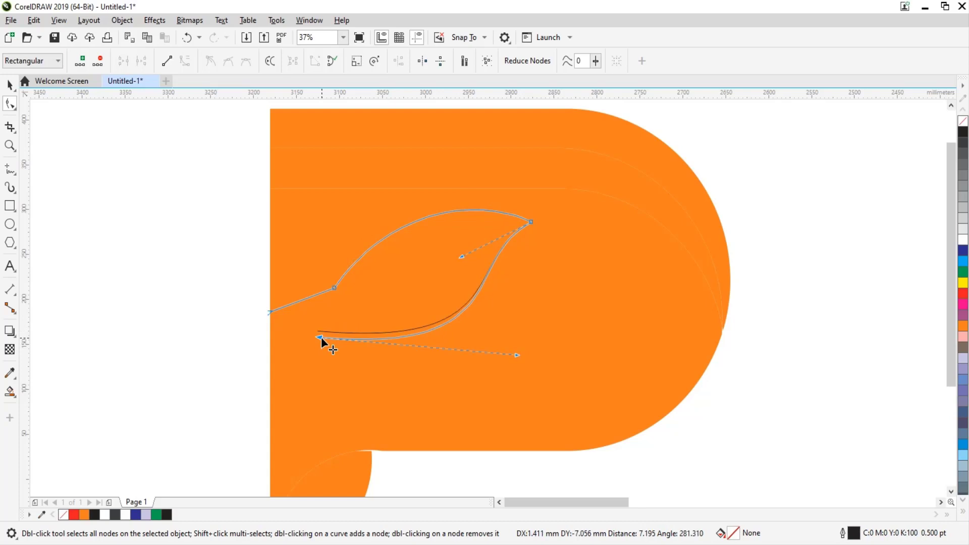
pyautogui.moveTo(322, 334); pyautogui.dragTo(337, 335)
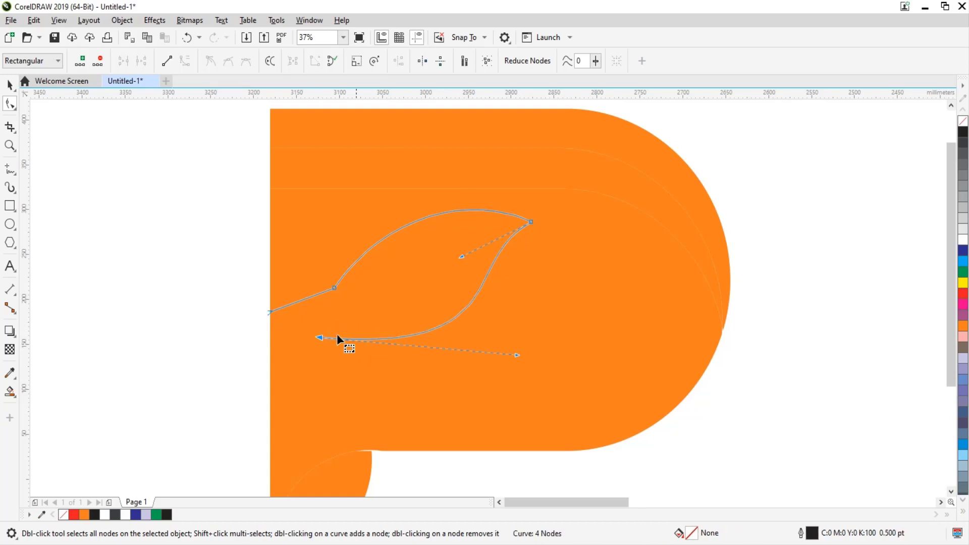
# - Draw the vein cut line from the leaf's lower end to the P's left edge
pyautogui.click(10, 169)
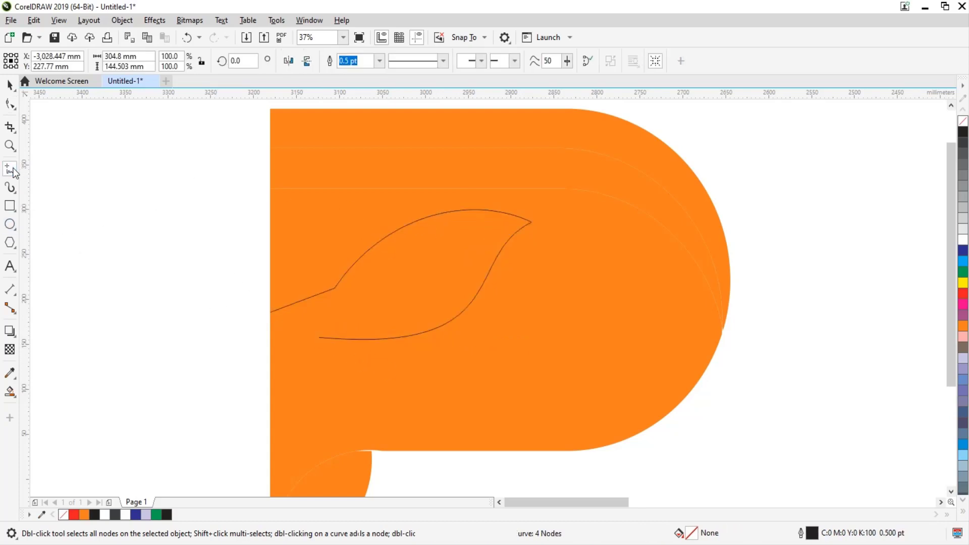
pyautogui.click(319, 337)
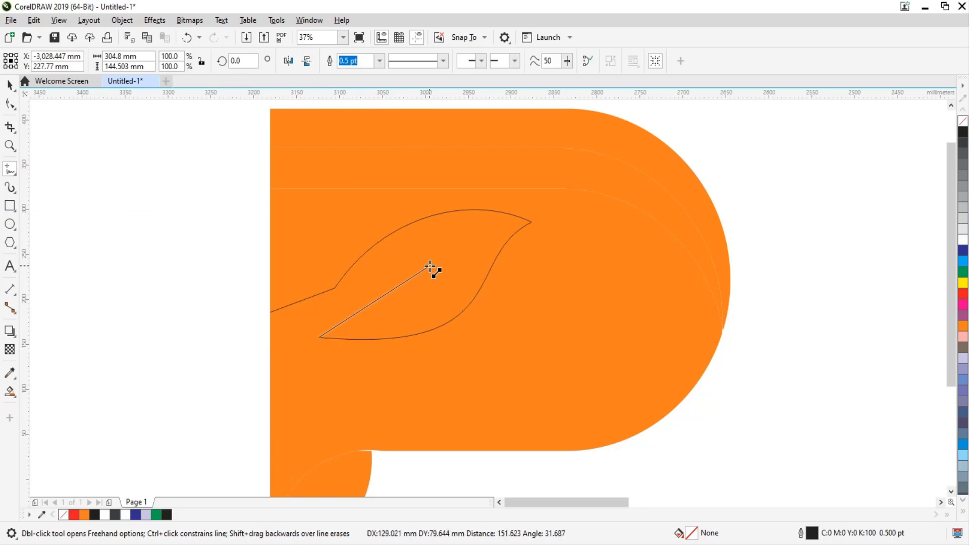
pyautogui.click(430, 267)
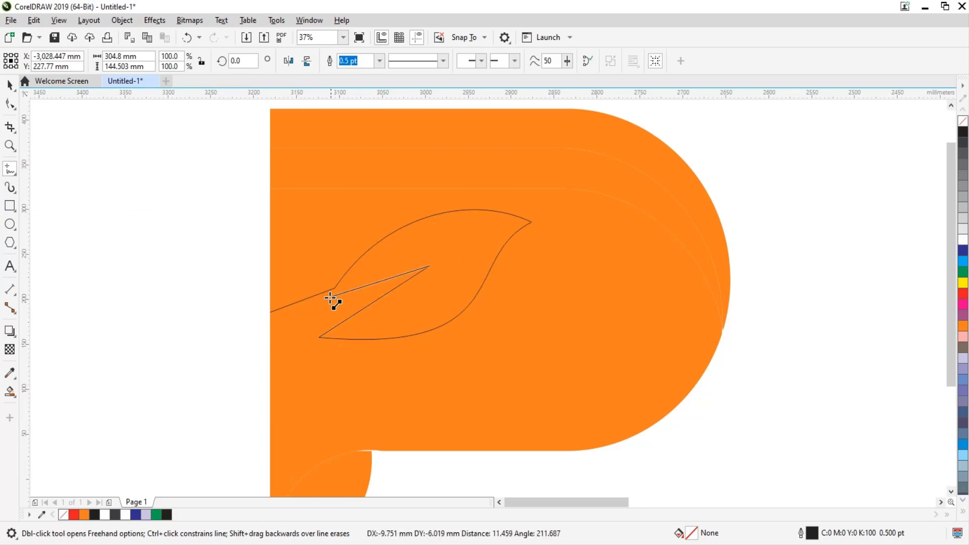
pyautogui.click(271, 312)
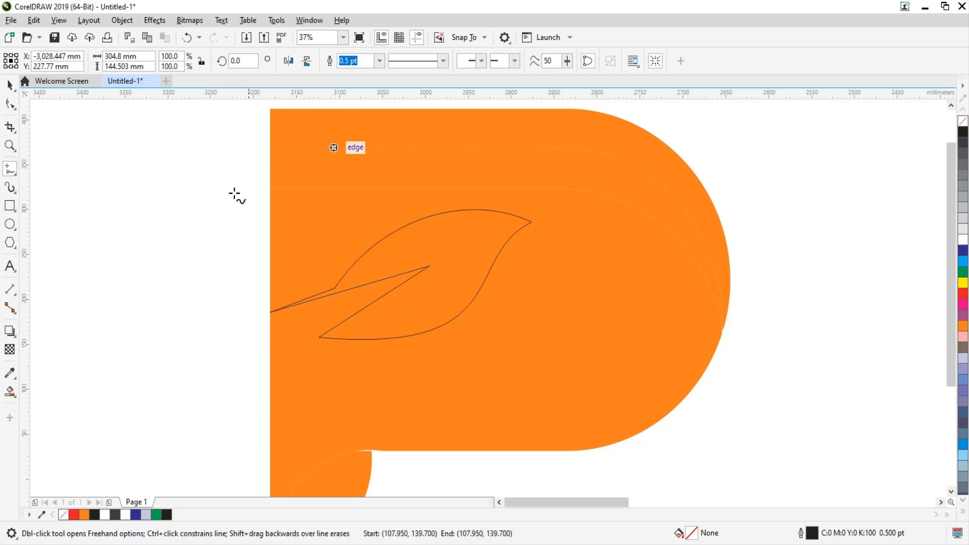
# - Convert the straight vein segment to a curve and bend it gently
pyautogui.click(13, 108)
pyautogui.scroll(3, 341, 273)
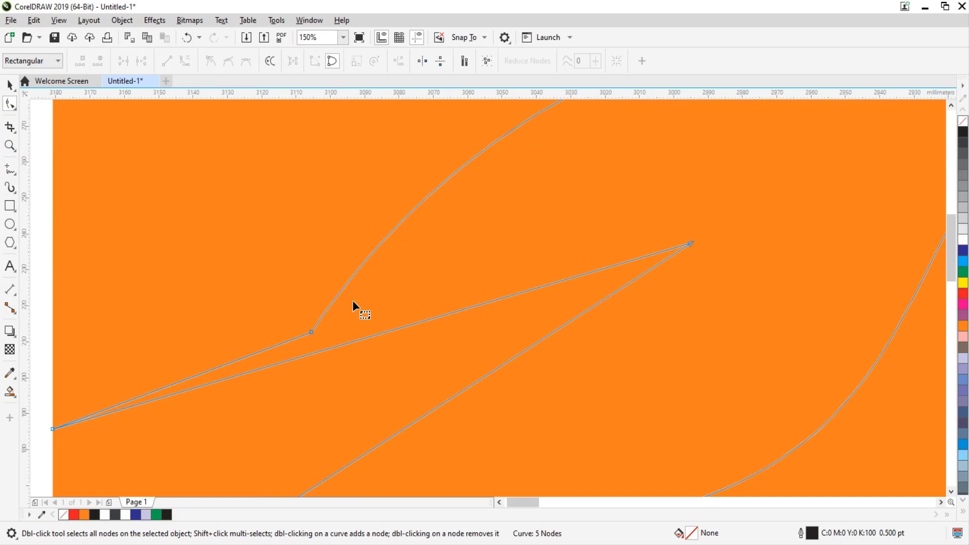
pyautogui.click(364, 338)
pyautogui.click(184, 60)
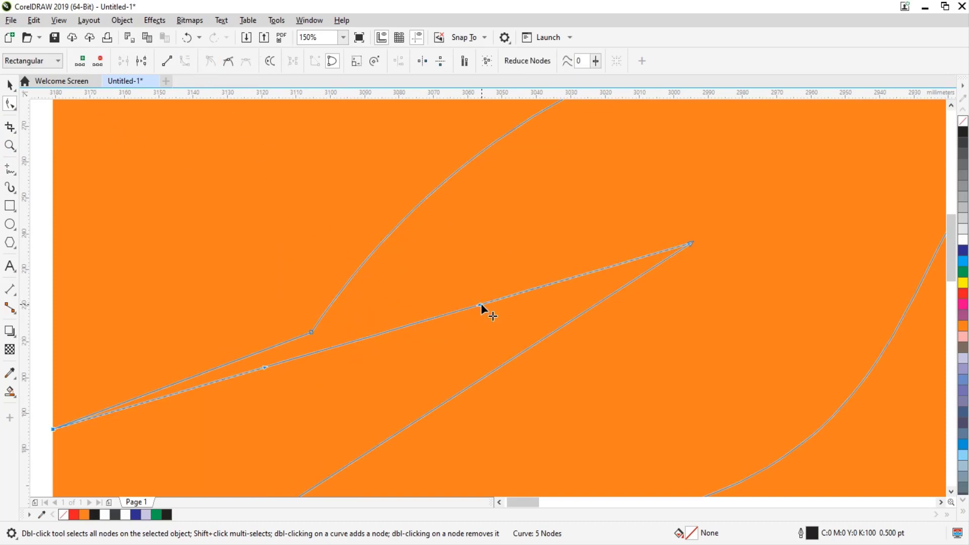
pyautogui.moveTo(480, 304); pyautogui.dragTo(469, 274)
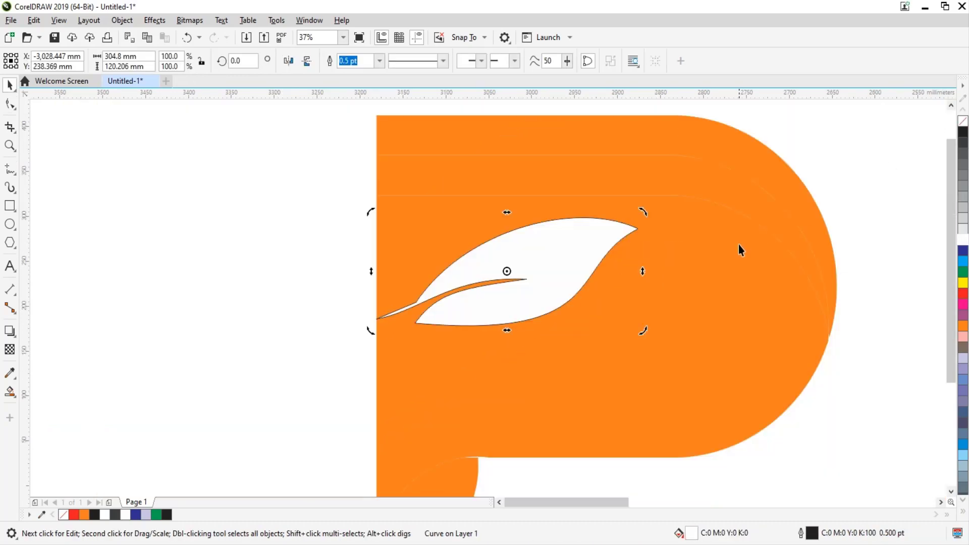
# - Fill the leaf white and remove its outline
pyautogui.click(538, 383)
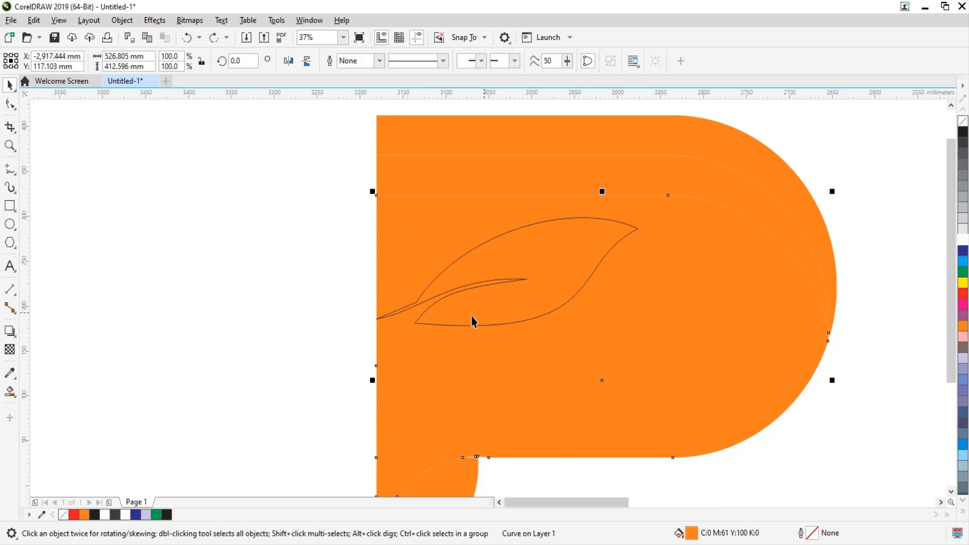
pyautogui.click(510, 299)
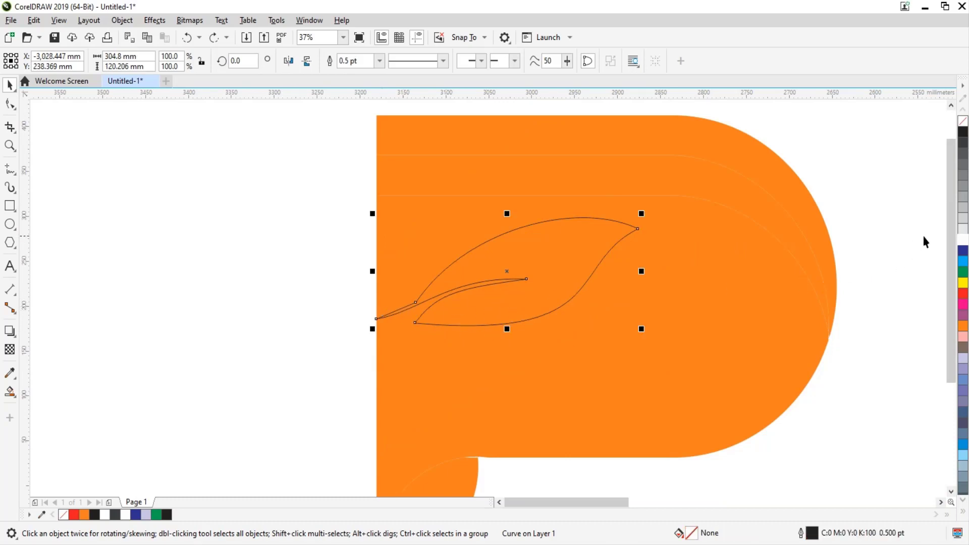
pyautogui.click(963, 240)
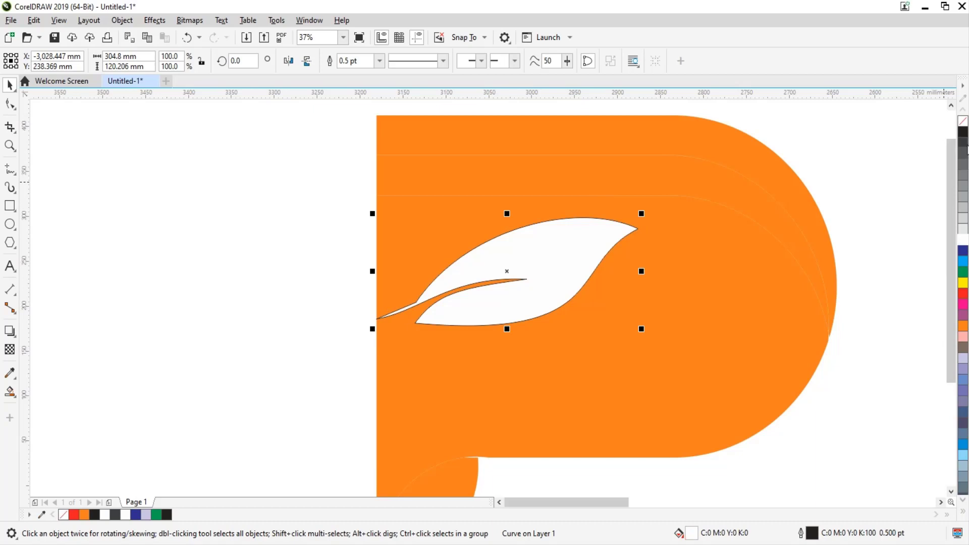
pyautogui.rightClick(962, 121)
# - Drag a copy of the white leaf to the left of the P
pyautogui.click(499, 357)
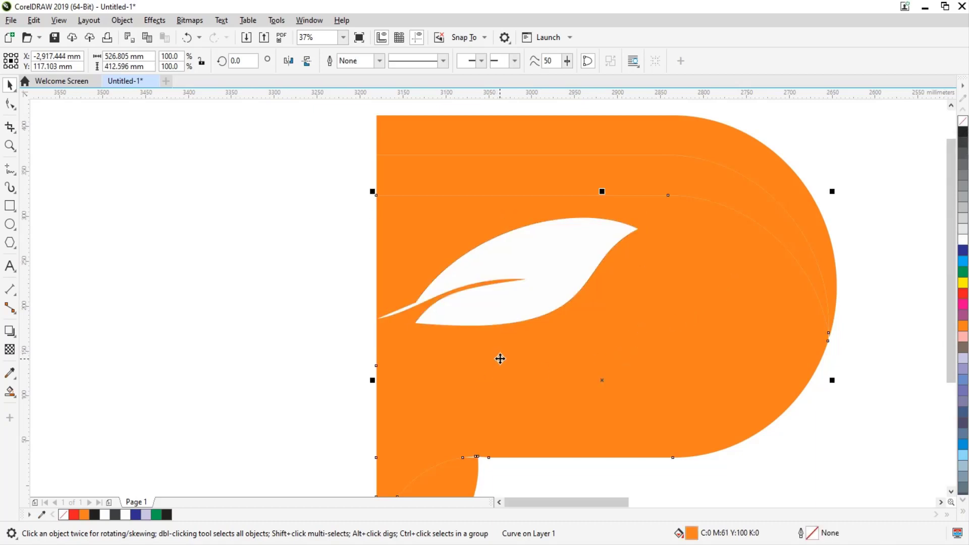
pyautogui.scroll(-2, 508, 356)
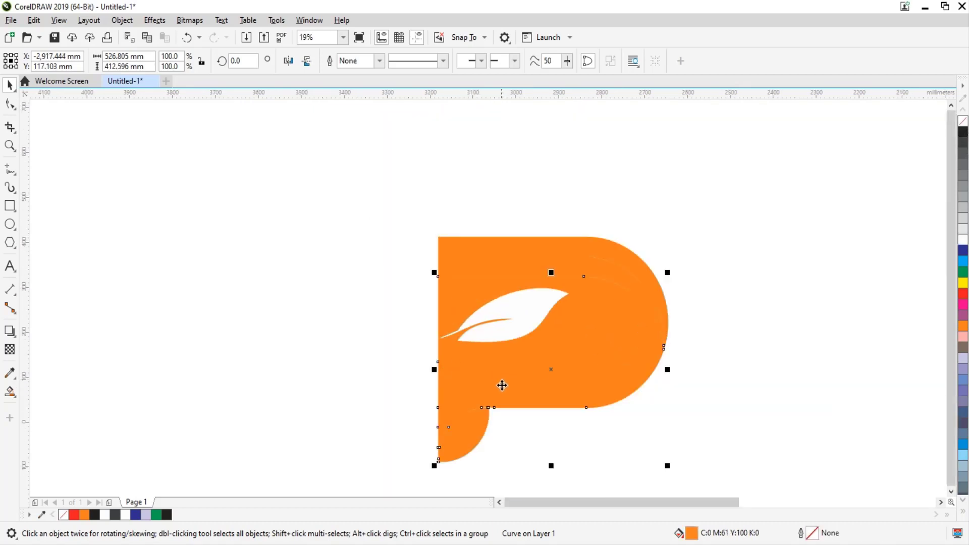
pyautogui.scroll(2, 485, 362)
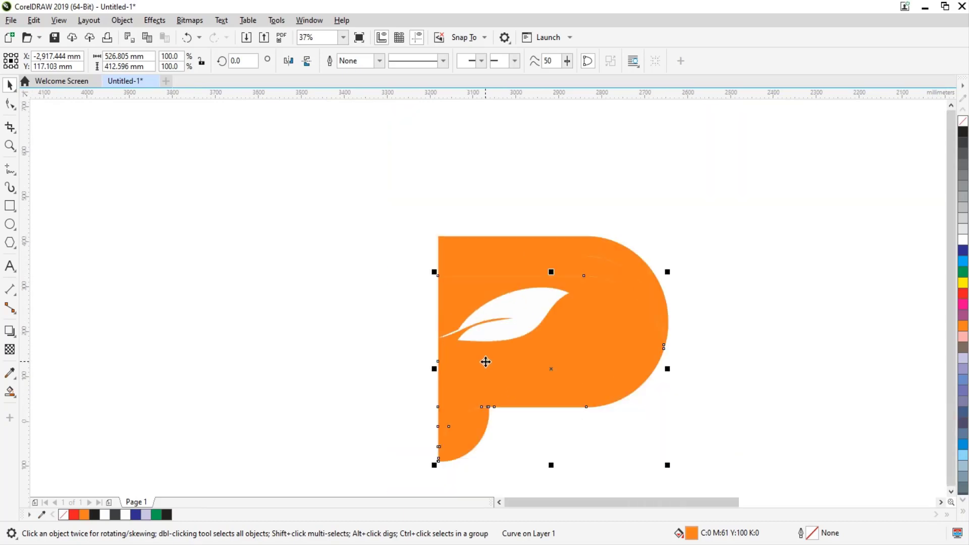
pyautogui.click(535, 321)
pyautogui.moveTo(526, 313); pyautogui.dragTo(334, 298)
pyautogui.click(343, 299)
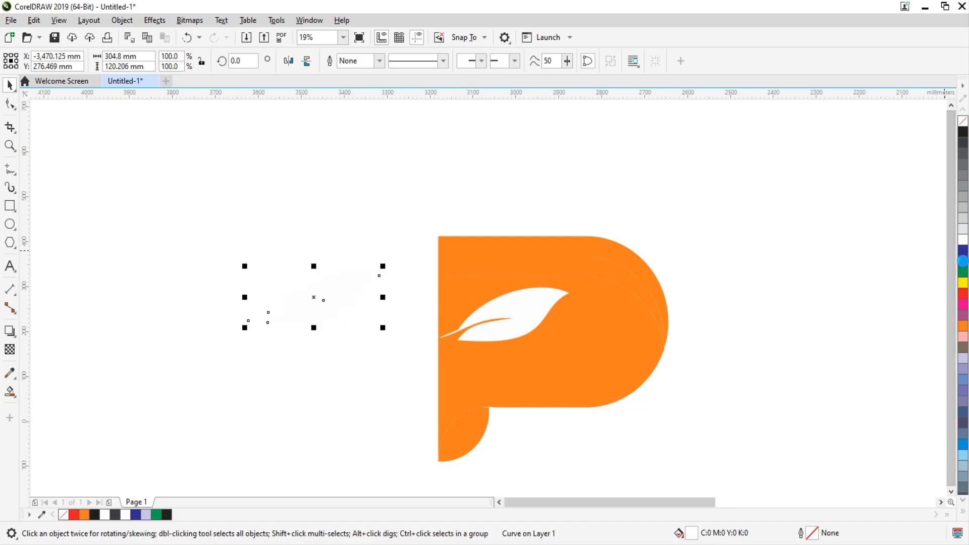
# - Colour the leaf copy blue and place it at the stem tip on the P's left edge
pyautogui.click(962, 262)
pyautogui.moveTo(276, 327); pyautogui.dragTo(414, 314)
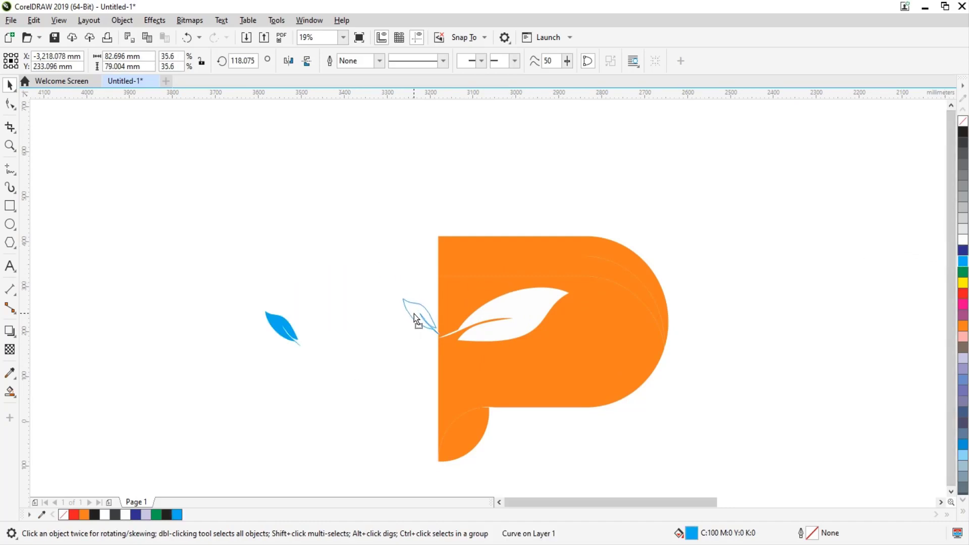
pyautogui.scroll(2, 424, 353)
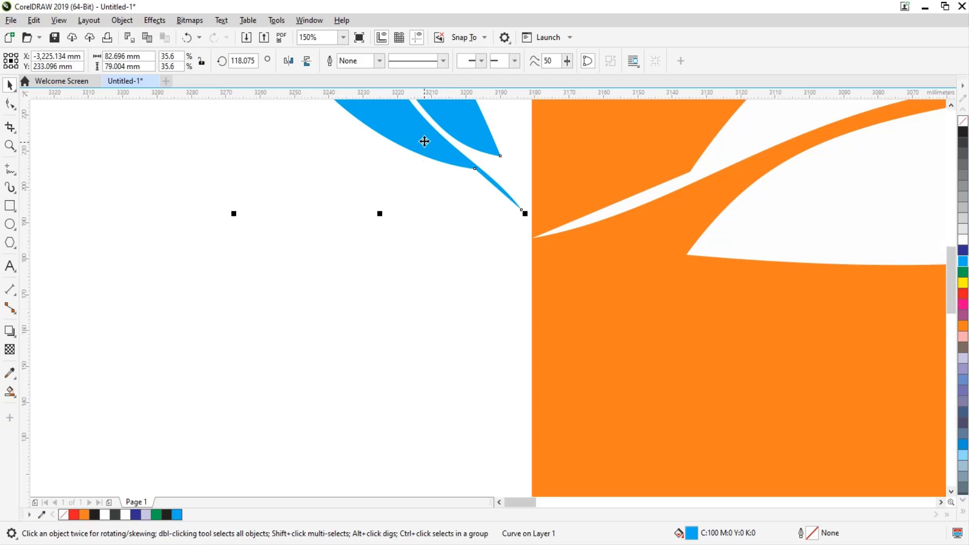
pyautogui.moveTo(422, 143); pyautogui.dragTo(426, 158)
pyautogui.click(437, 308)
pyautogui.scroll(-2, 460, 294)
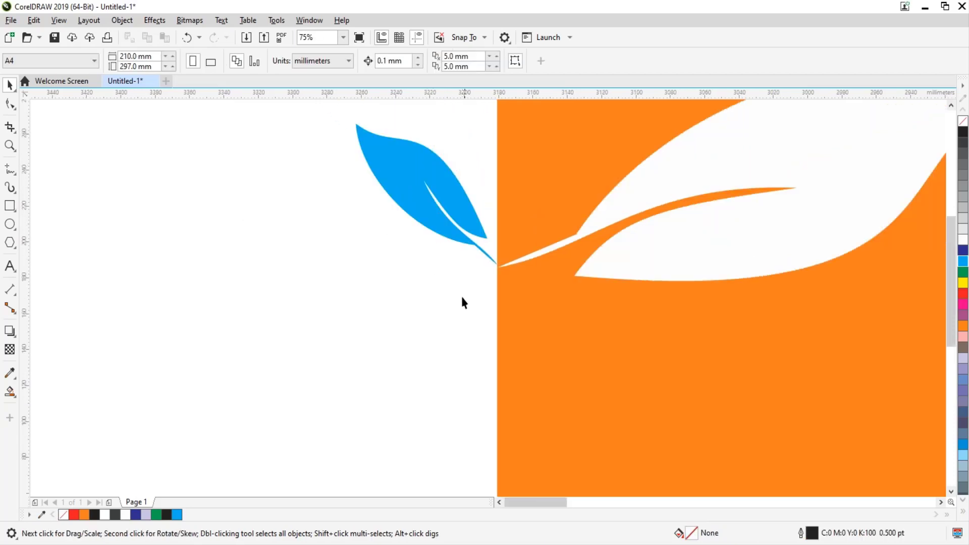
pyautogui.scroll(-3, 612, 343)
pyautogui.scroll(2, 656, 353)
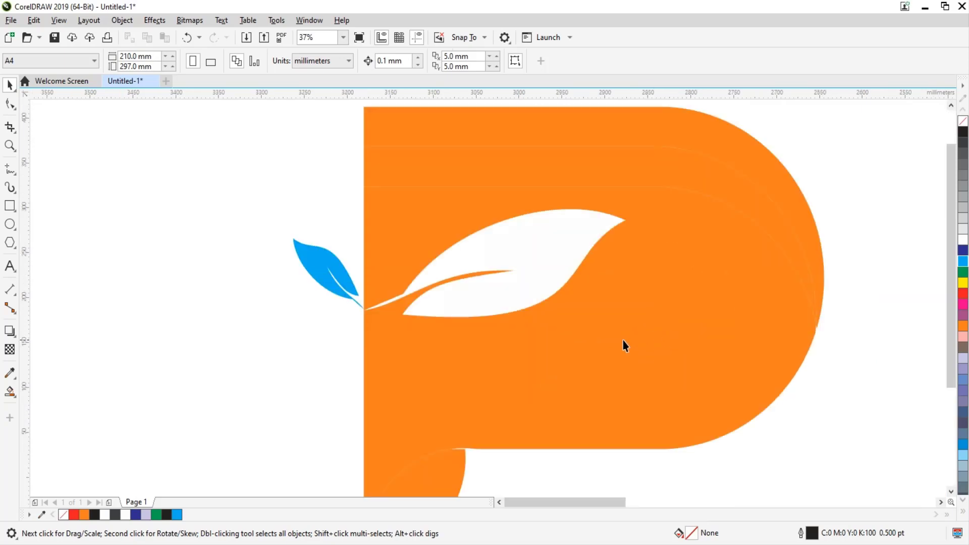
pyautogui.scroll(-2, 651, 356)
# - Zoom and pan to show the reference design beside the P, marquee-selecting the logo pieces
pyautogui.scroll(-2, 656, 360)
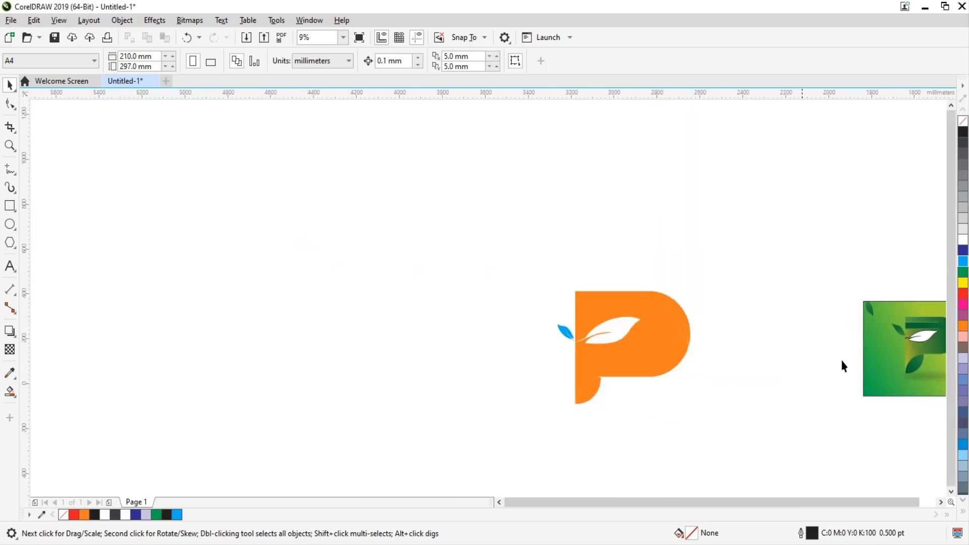
pyautogui.hscroll(3, 888, 364)
pyautogui.hscroll(-2, 873, 343)
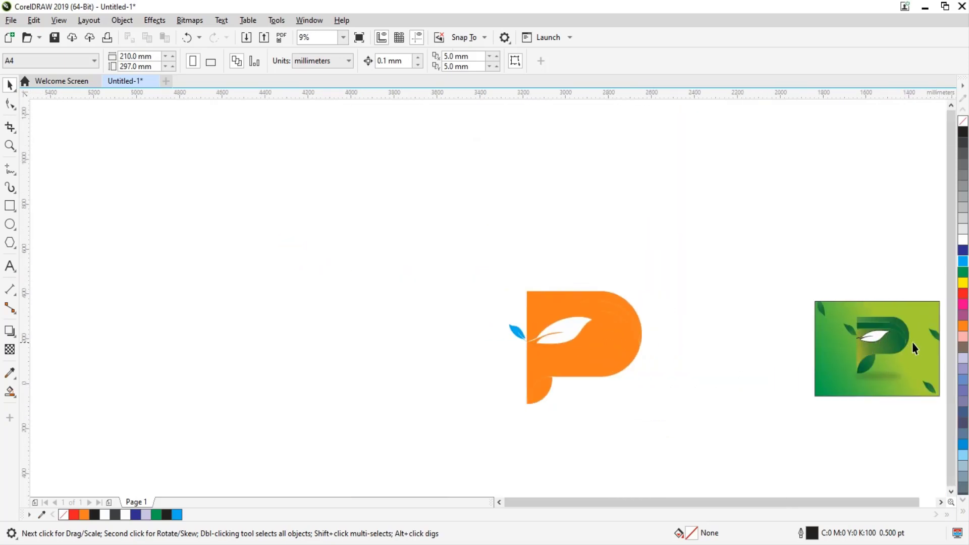
pyautogui.hscroll(2, 913, 346)
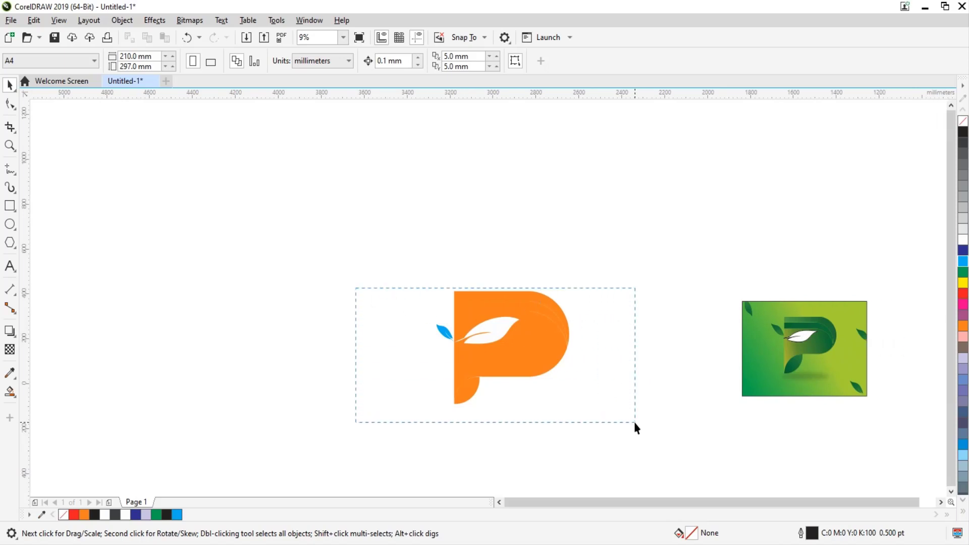
pyautogui.moveTo(474, 329); pyautogui.dragTo(635, 428)
pyautogui.moveTo(560, 361); pyautogui.dragTo(704, 366)
pyautogui.scroll(3, 789, 372)
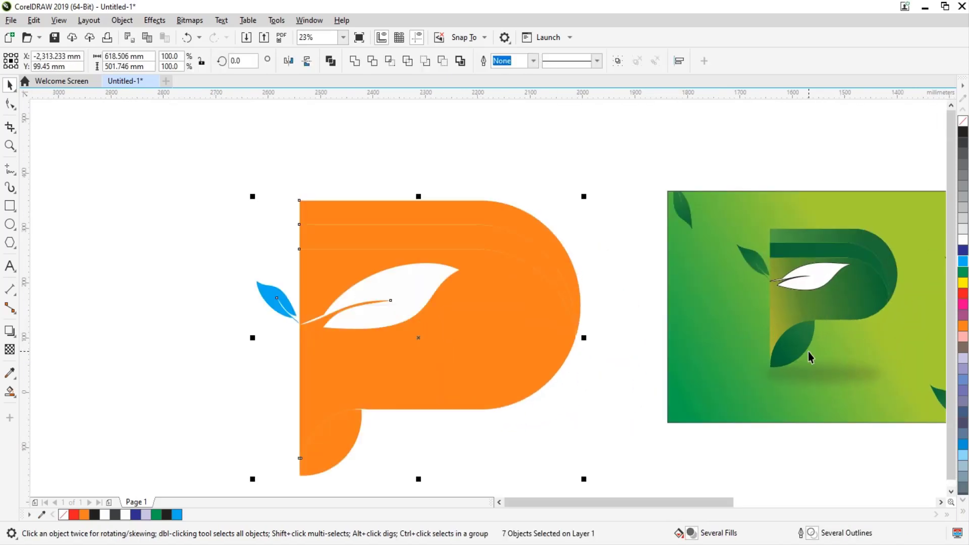
pyautogui.click(462, 363)
pyautogui.click(630, 409)
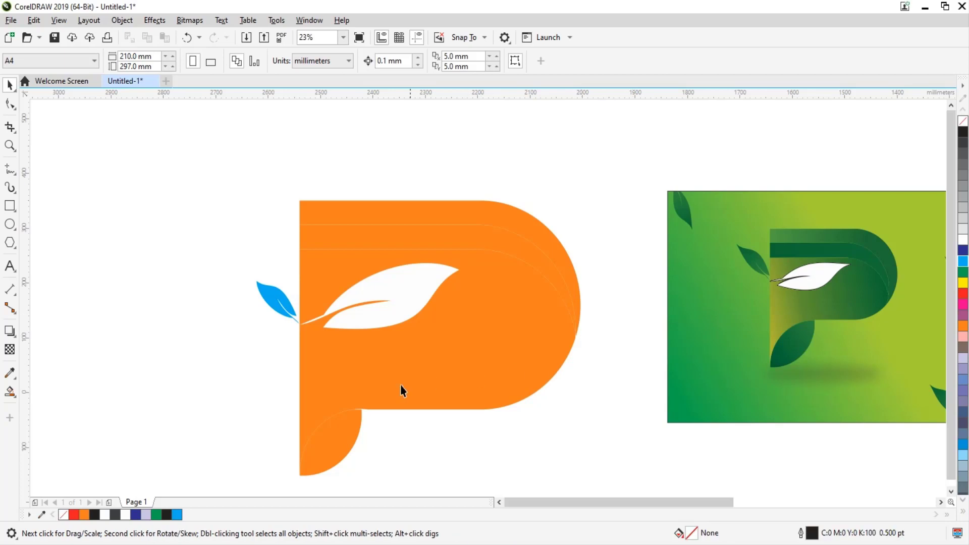
pyautogui.click(10, 394)
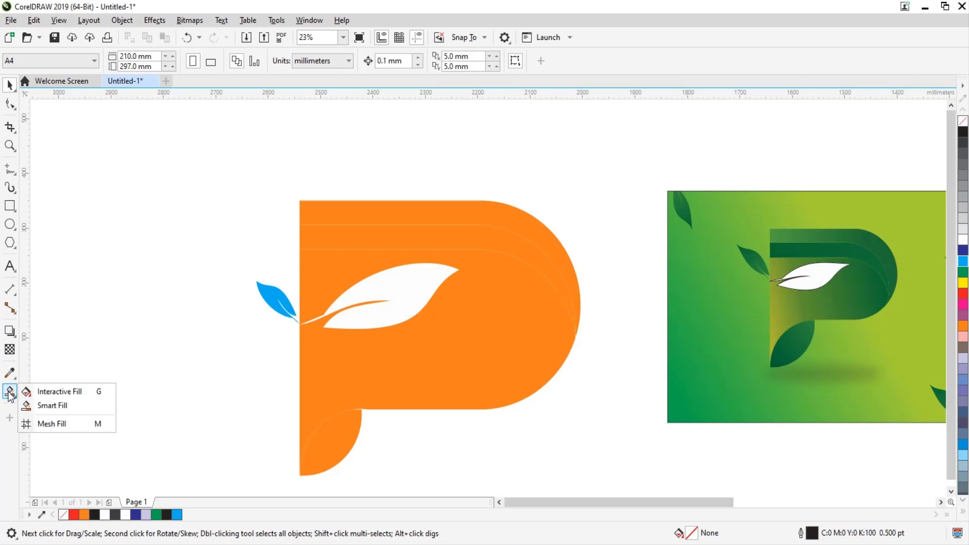
# - Select the P's top band and give it a linear fountain fill
pyautogui.click(69, 393)
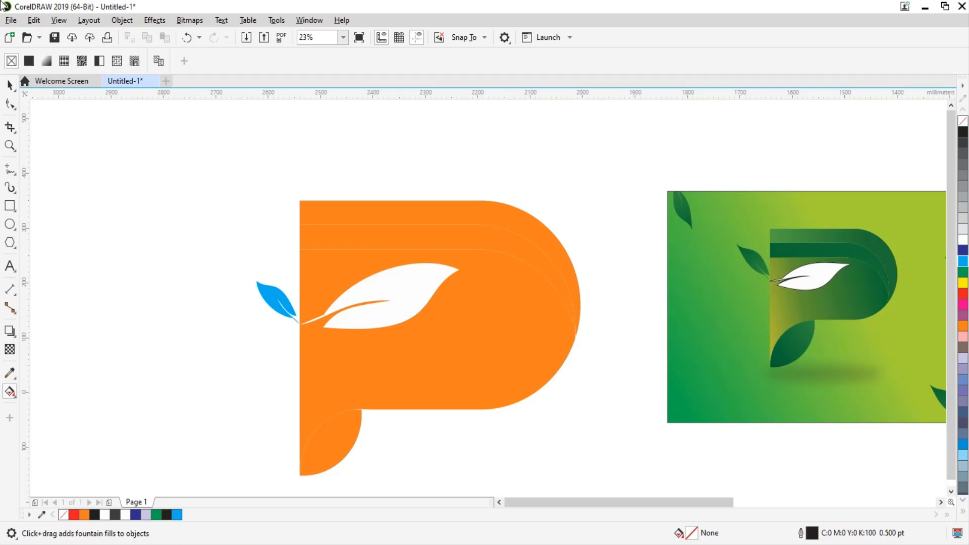
pyautogui.click(46, 62)
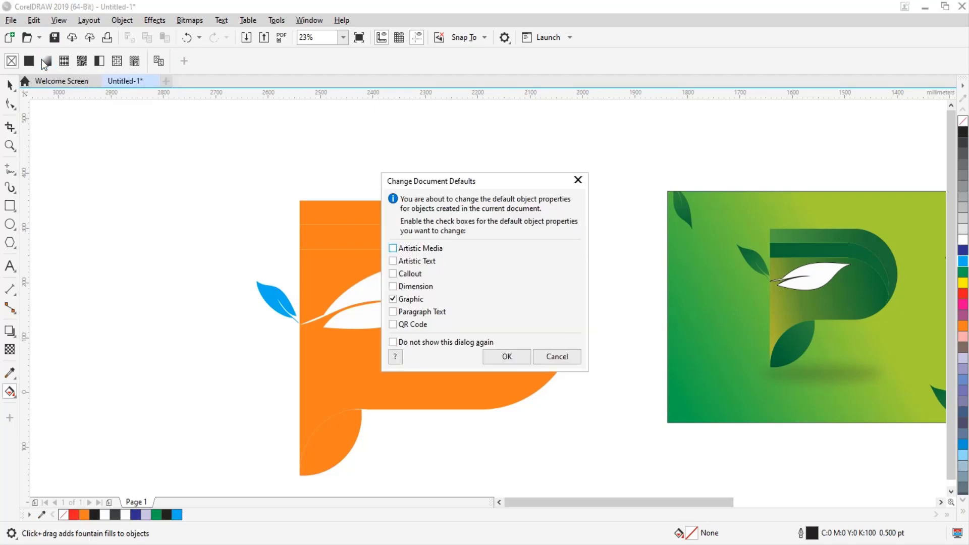
pyautogui.click(508, 358)
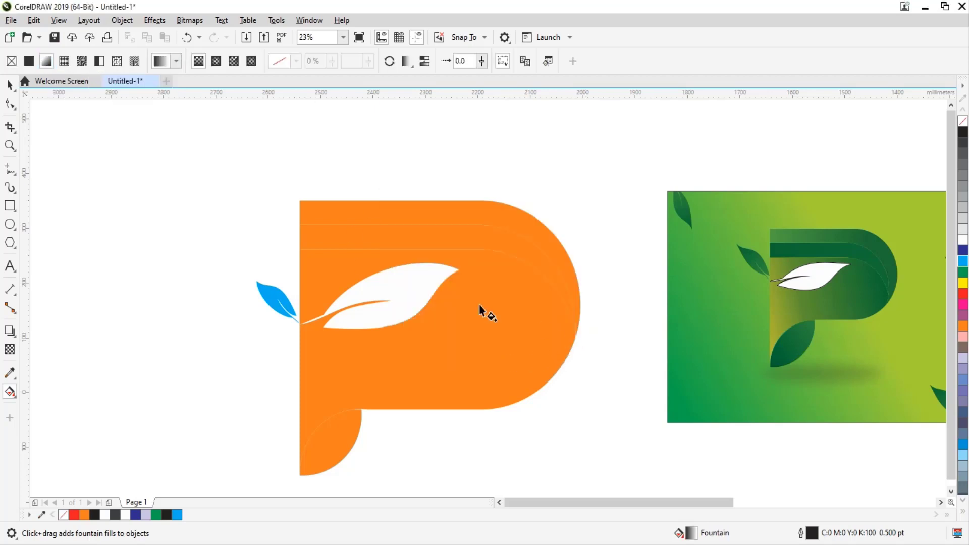
pyautogui.click(11, 83)
pyautogui.click(448, 346)
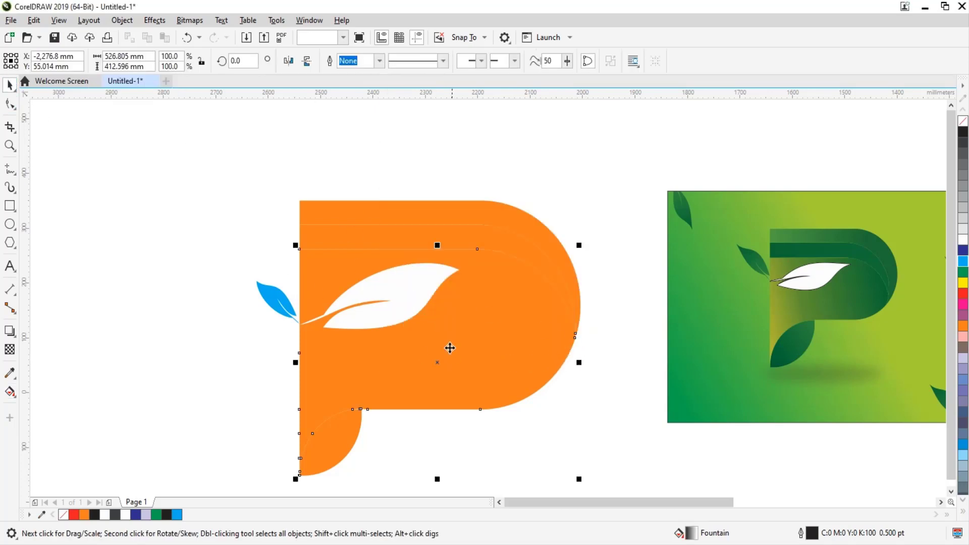
pyautogui.click(245, 201)
pyautogui.moveTo(474, 356); pyautogui.dragTo(606, 510)
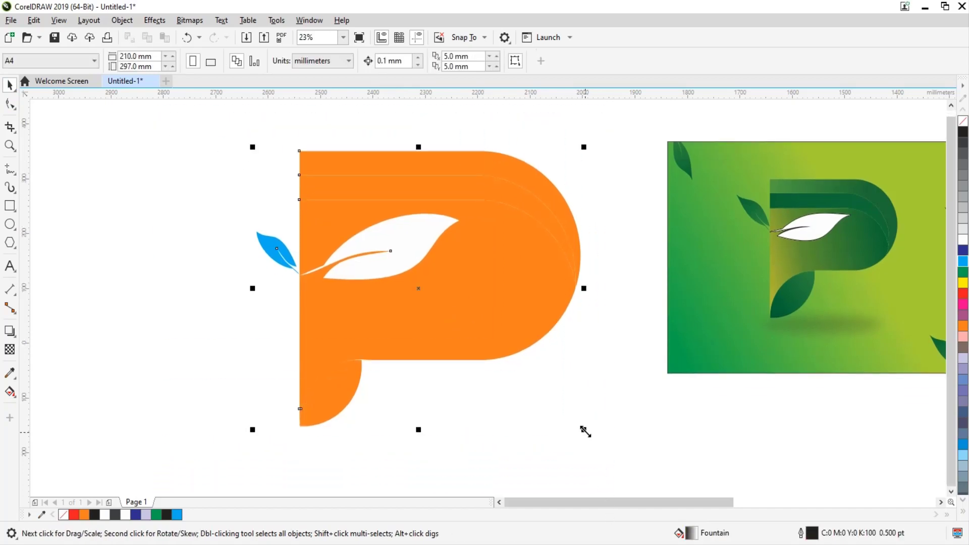
pyautogui.click(613, 431)
pyautogui.click(381, 169)
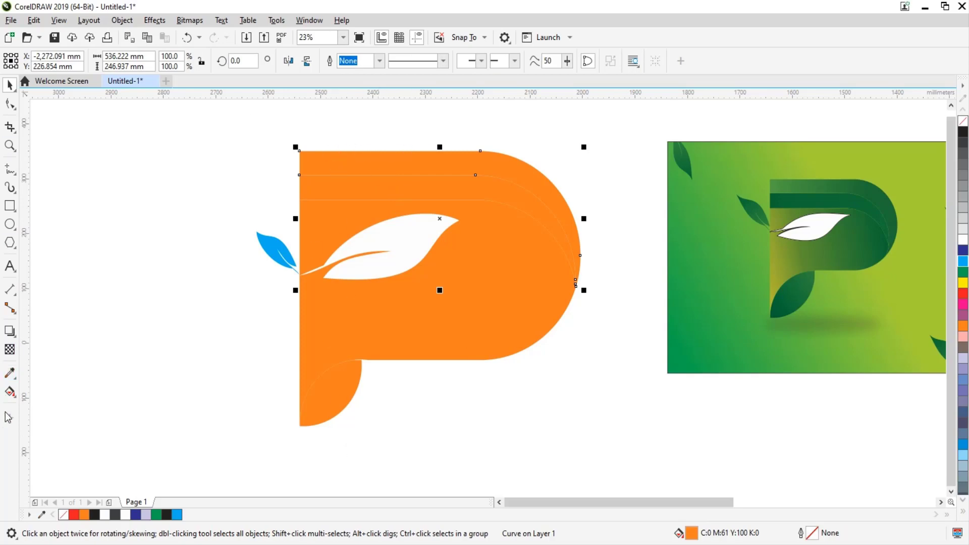
pyautogui.click(10, 392)
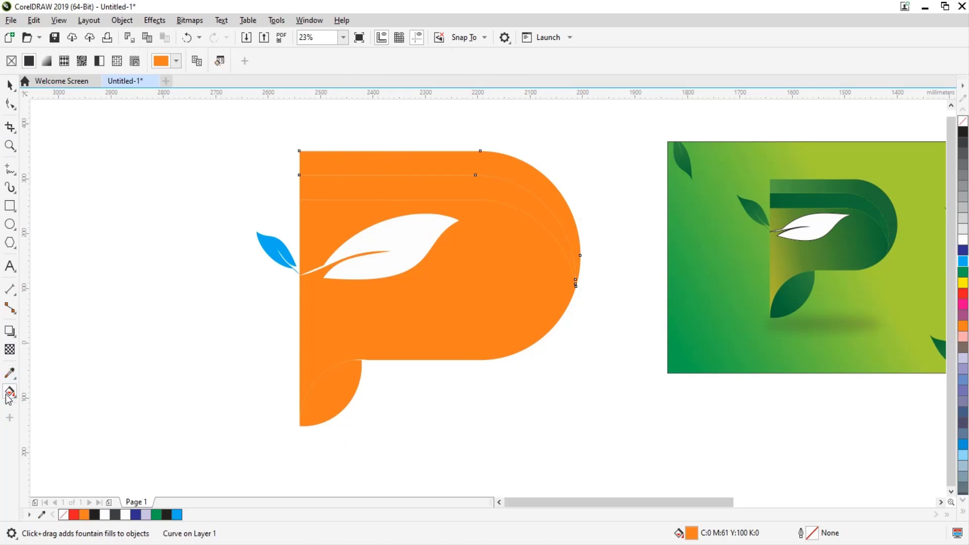
pyautogui.click(47, 63)
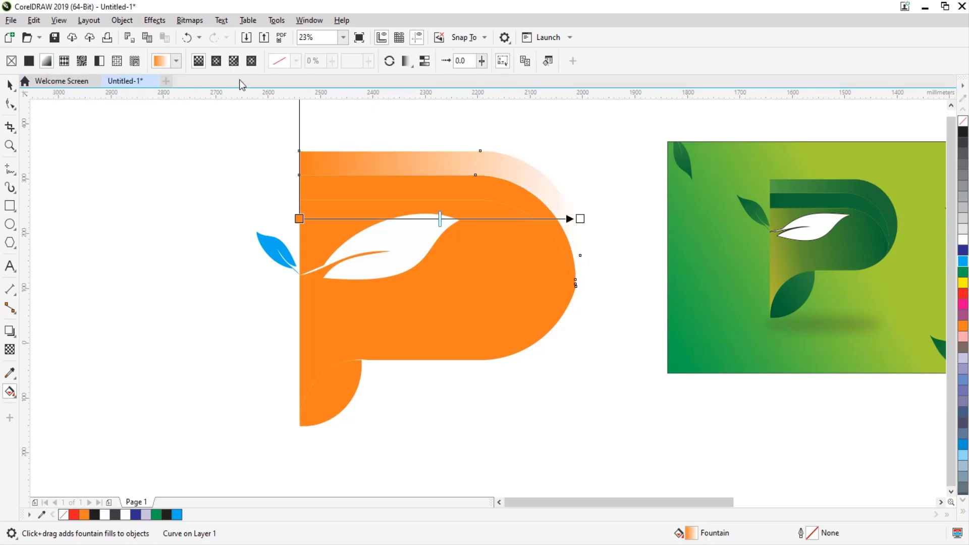
# - Set the band gradient's start colour to green sampled from the reference P
pyautogui.click(298, 219)
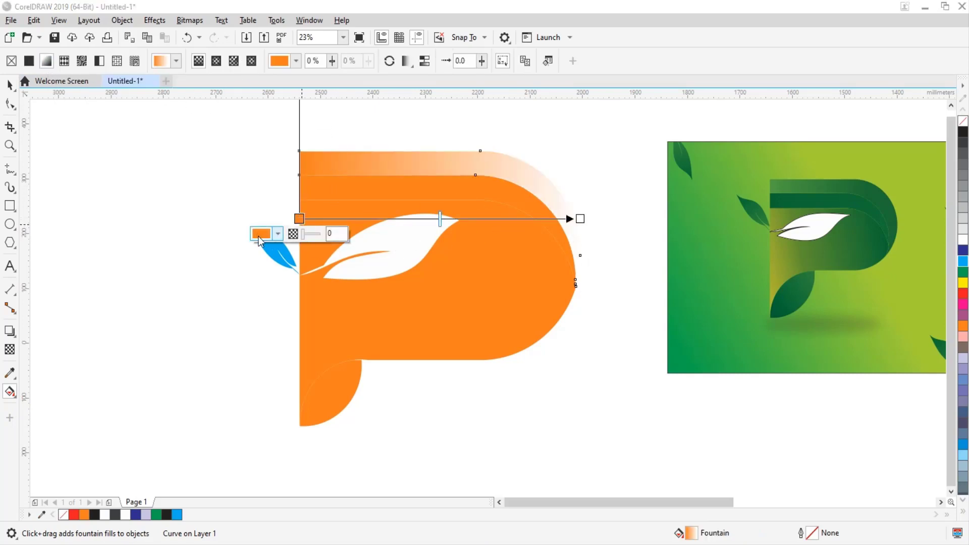
pyautogui.click(259, 236)
pyautogui.click(263, 259)
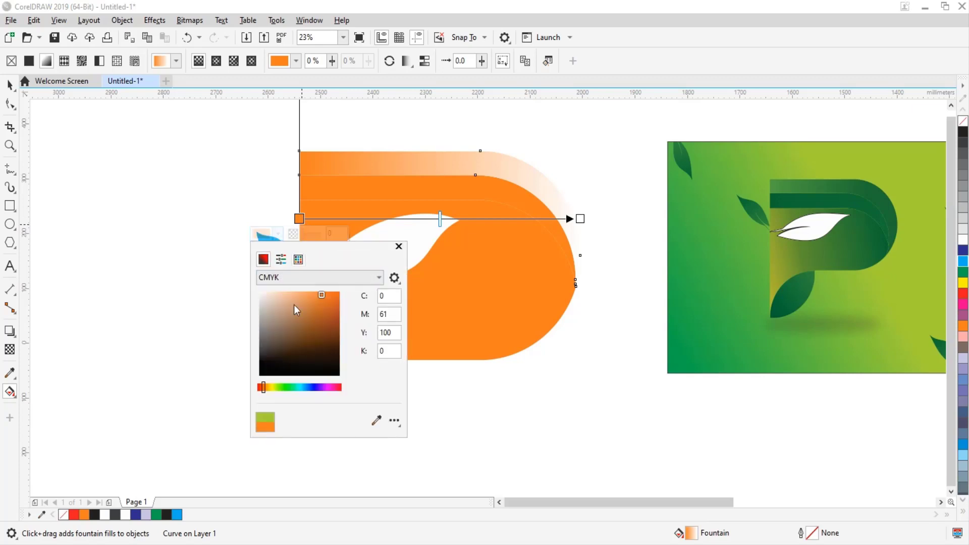
pyautogui.click(377, 420)
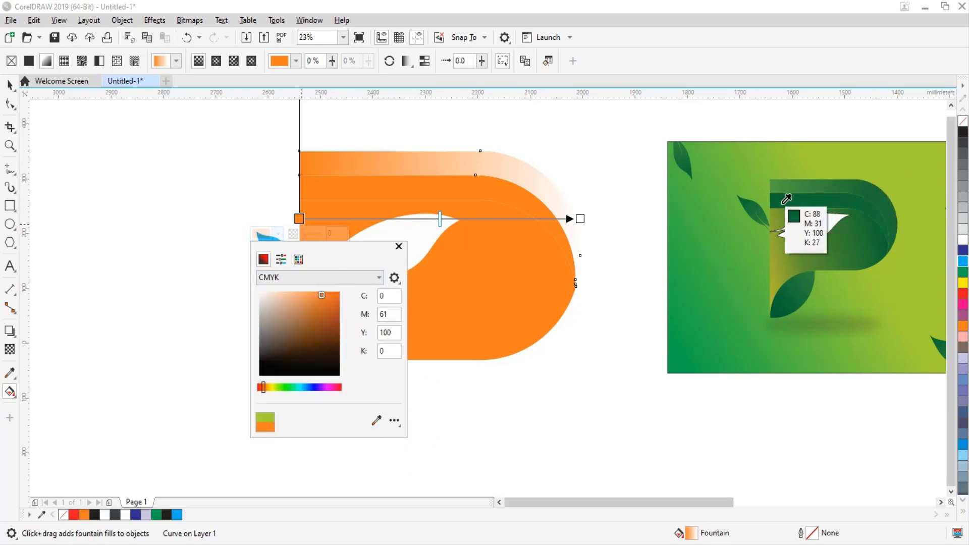
pyautogui.click(776, 196)
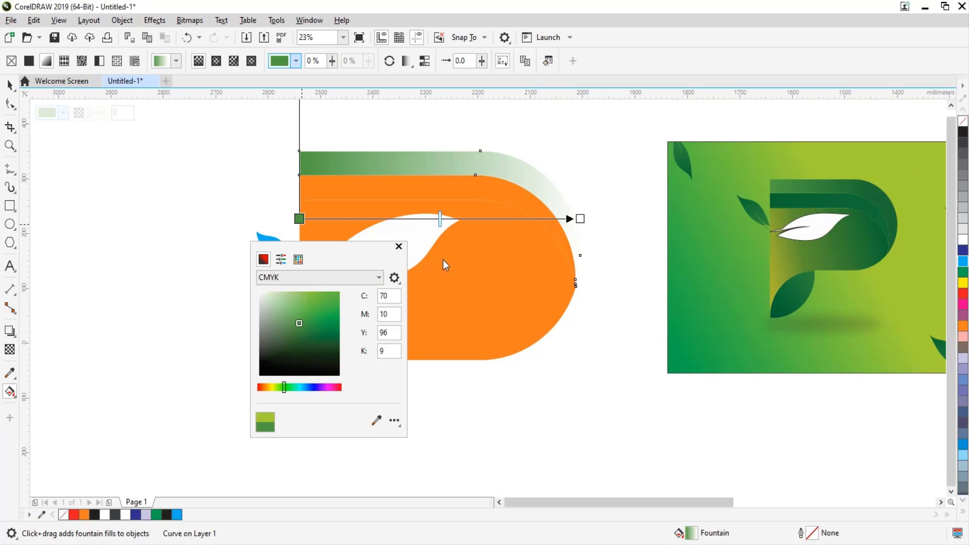
pyautogui.click(580, 221)
# - Set the band gradient's end colour to dark green sampled from the reference P
pyautogui.click(580, 219)
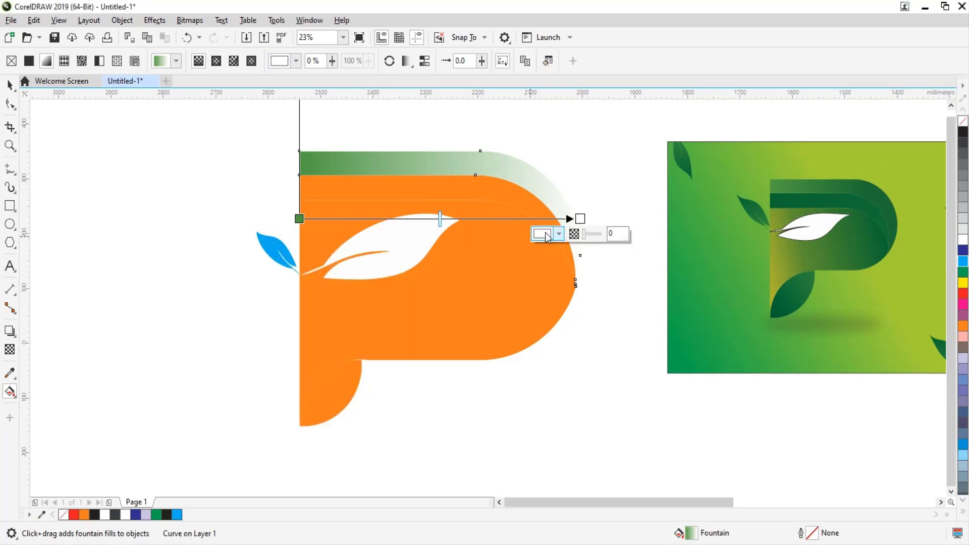
pyautogui.click(548, 235)
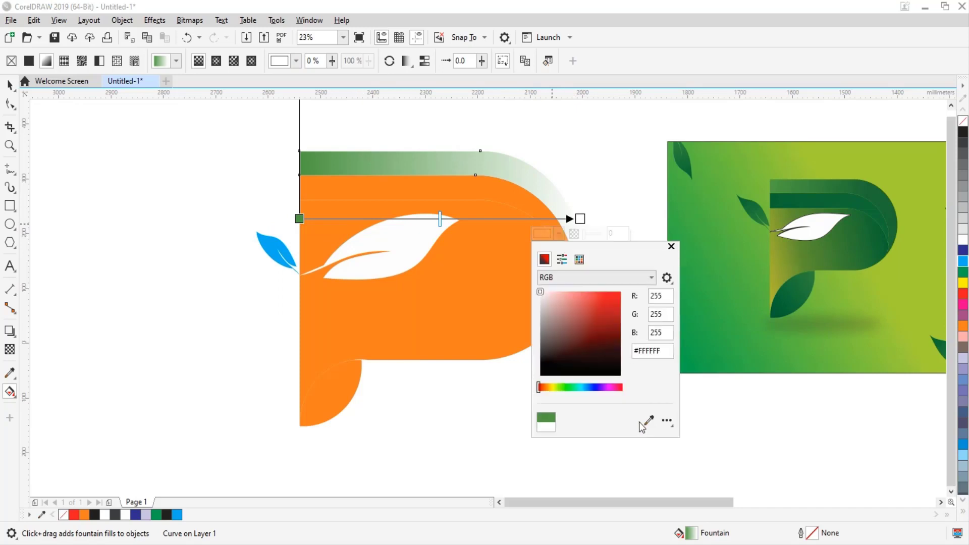
pyautogui.click(884, 191)
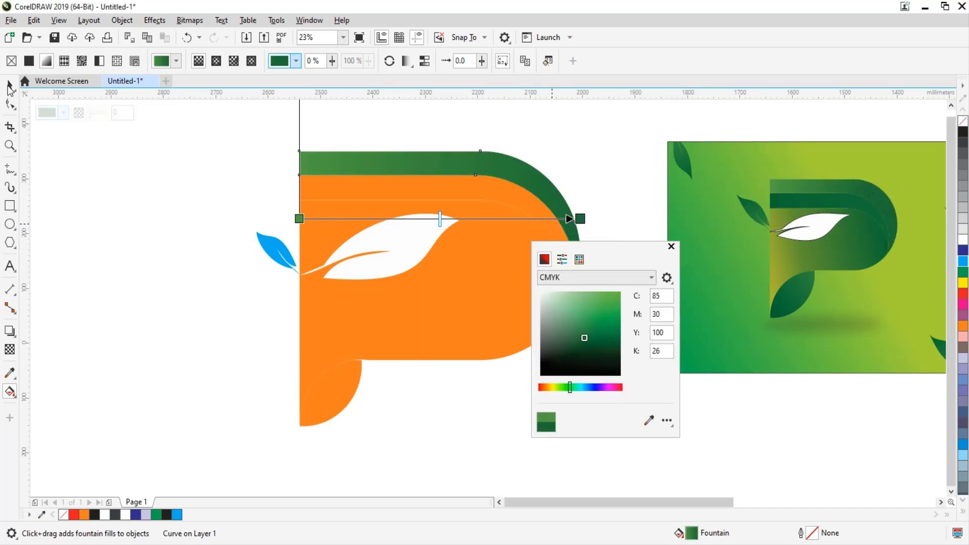
pyautogui.click(309, 194)
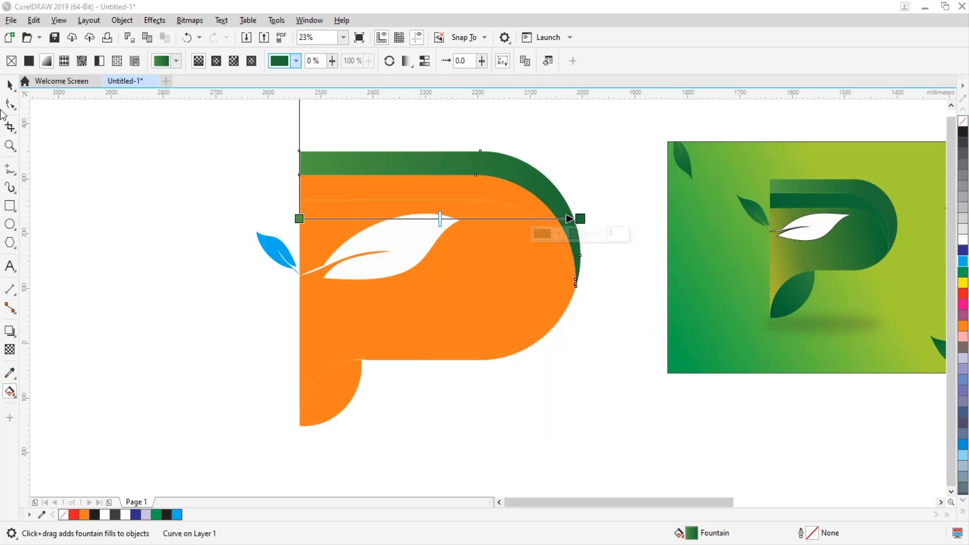
pyautogui.click(9, 85)
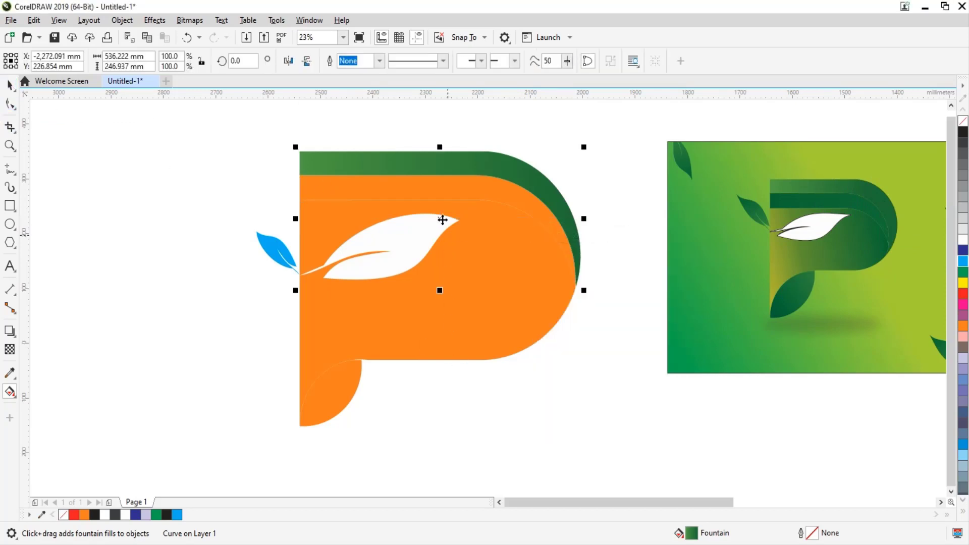
# - Give the P's second band a linear gradient with dark green start and end colours
pyautogui.click(378, 184)
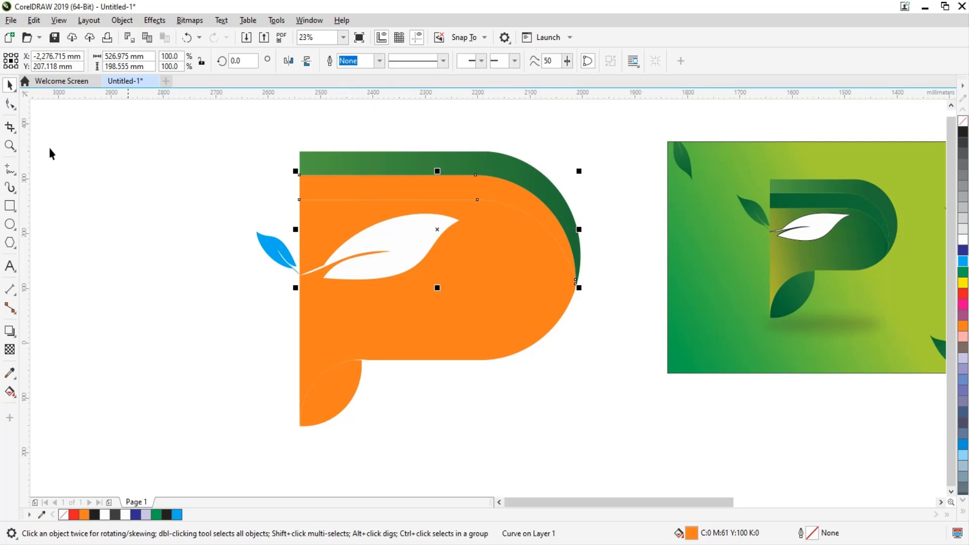
pyautogui.click(9, 393)
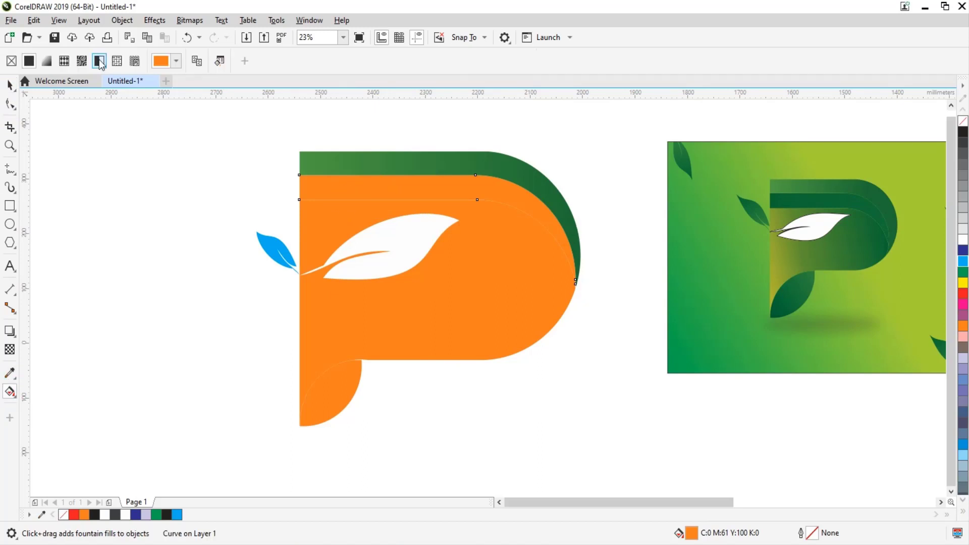
pyautogui.click(45, 61)
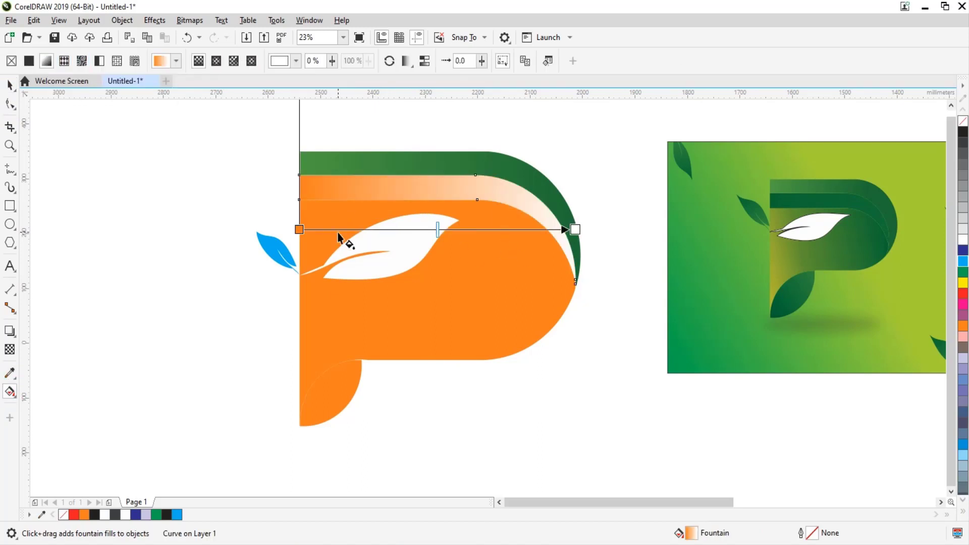
pyautogui.click(299, 230)
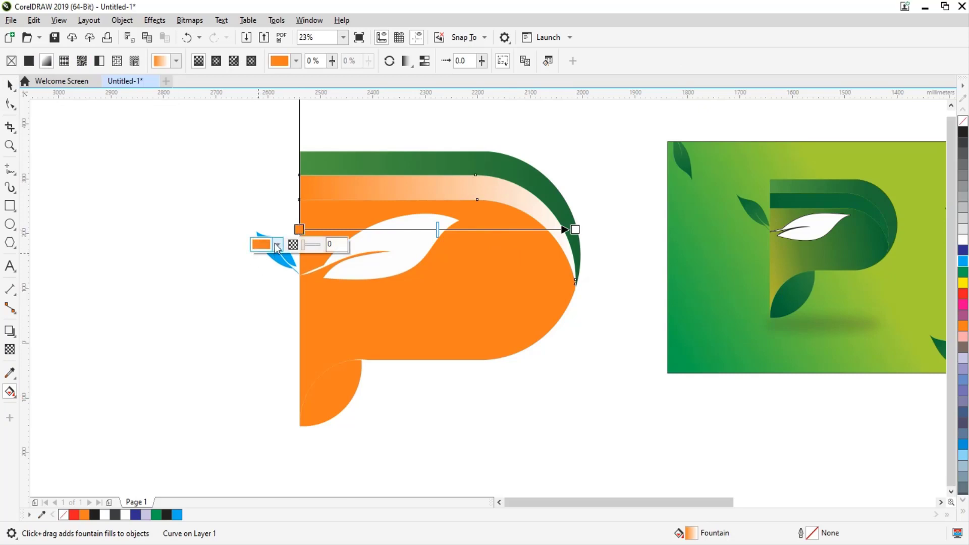
pyautogui.click(274, 244)
pyautogui.click(575, 229)
pyautogui.click(554, 245)
pyautogui.click(639, 431)
pyautogui.click(880, 228)
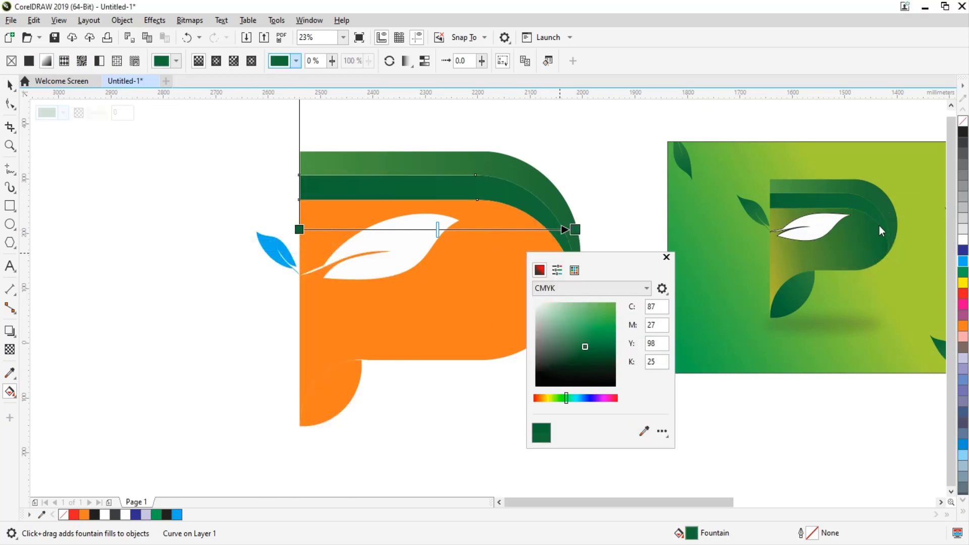
pyautogui.press('space')
# - Apply a left-to-right gradient across the P body with olive sampled as its start
pyautogui.click(492, 268)
pyautogui.click(10, 392)
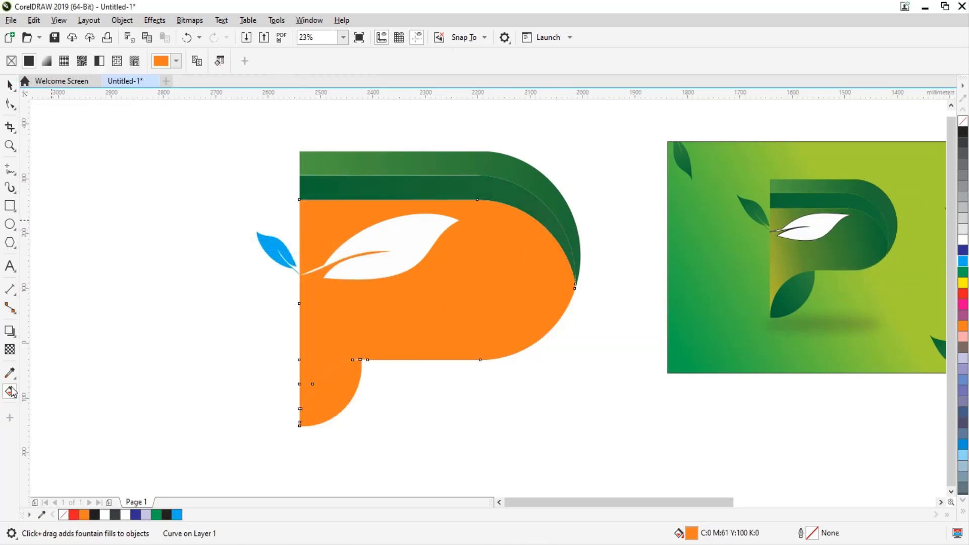
pyautogui.moveTo(299, 313); pyautogui.dragTo(574, 312)
pyautogui.click(299, 313)
pyautogui.click(274, 328)
pyautogui.click(366, 514)
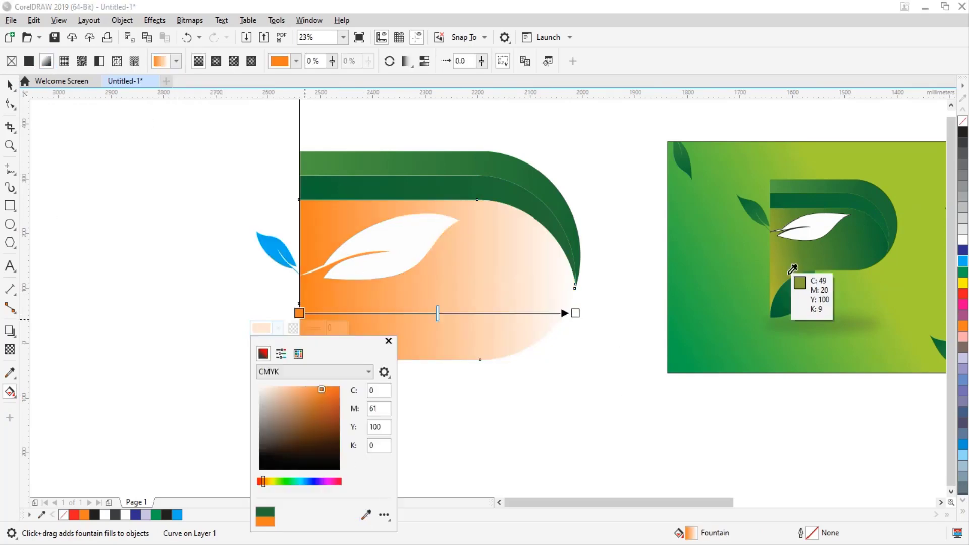
pyautogui.click(794, 281)
# - Make the body gradient end dark green, shifting its midpoint and start point
pyautogui.click(574, 313)
pyautogui.click(536, 328)
pyautogui.click(641, 514)
pyautogui.click(864, 235)
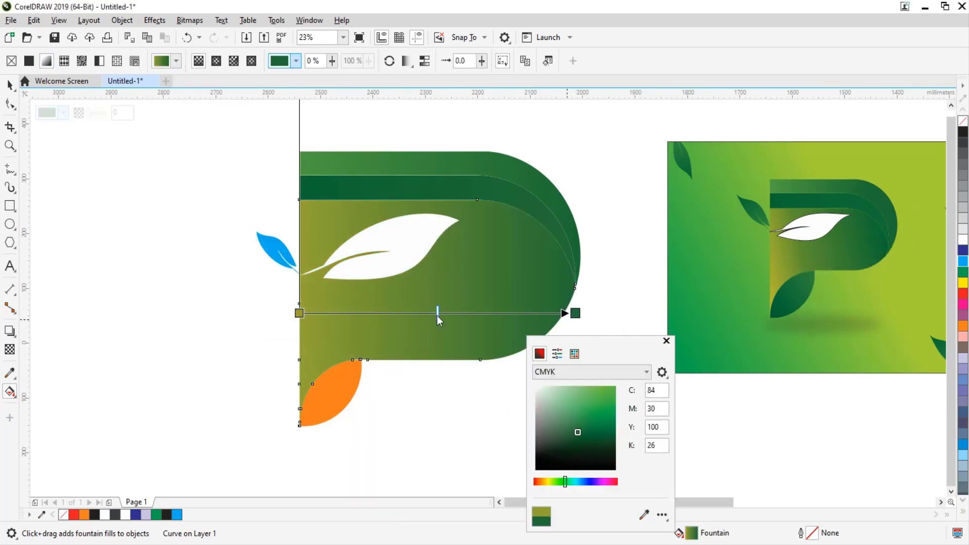
pyautogui.moveTo(437, 313); pyautogui.dragTo(393, 313)
pyautogui.moveTo(299, 312); pyautogui.dragTo(299, 349)
# - Angle the body gradient up-left and give the bottom leaf a gradient starting green
pyautogui.moveTo(575, 313); pyautogui.dragTo(547, 268)
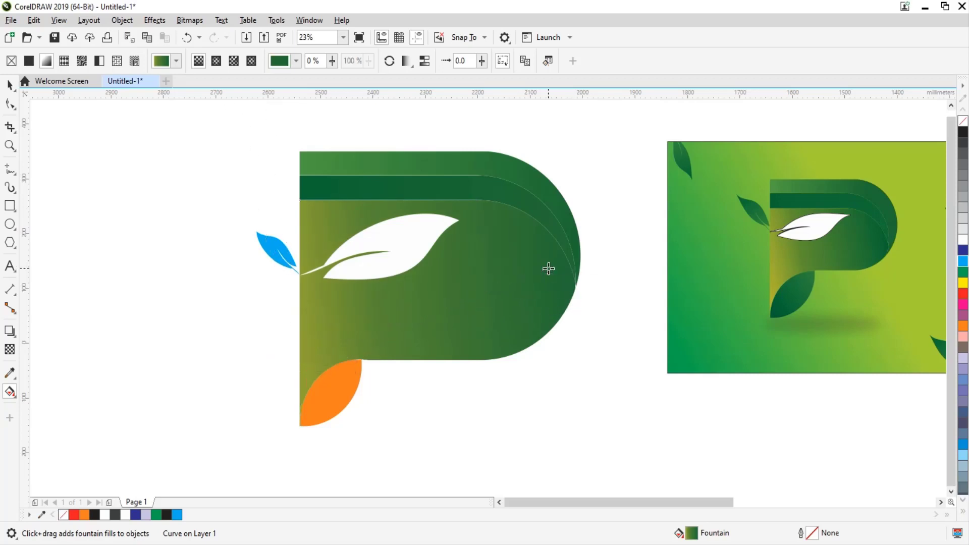
pyautogui.click(328, 394)
pyautogui.moveTo(298, 392); pyautogui.dragTo(359, 392)
pyautogui.click(297, 391)
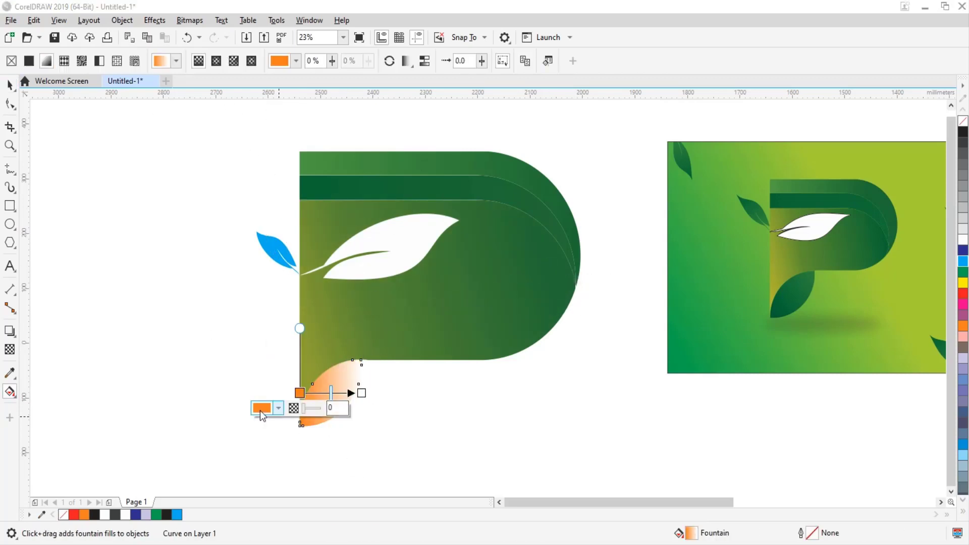
pyautogui.click(259, 410)
pyautogui.click(366, 383)
pyautogui.click(783, 309)
# - Set the bottom leaf gradient's end colour to dark green from the reference
pyautogui.click(299, 393)
pyautogui.click(322, 408)
pyautogui.click(430, 383)
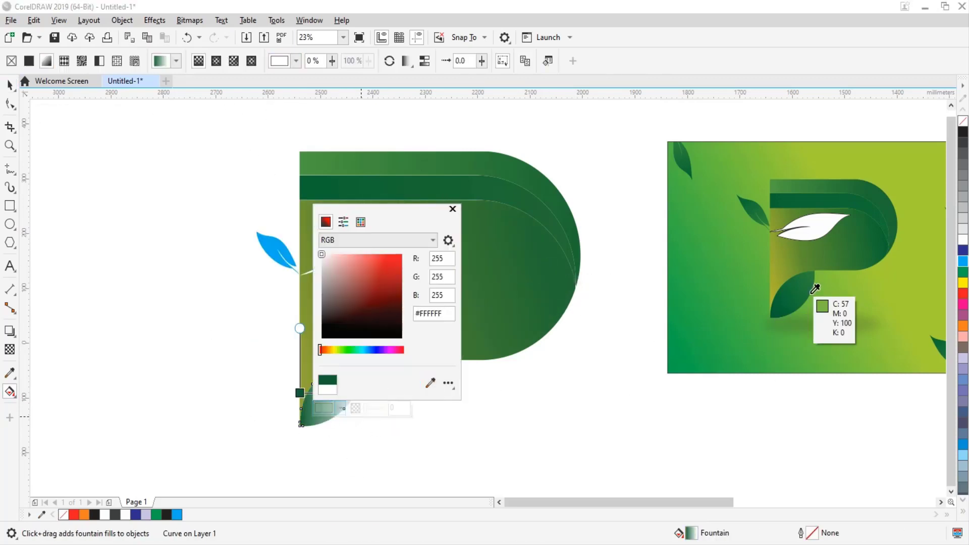
pyautogui.click(816, 284)
# - Give the blue side leaf a diagonal dark green gradient sampled from the P's stripe
pyautogui.click(452, 209)
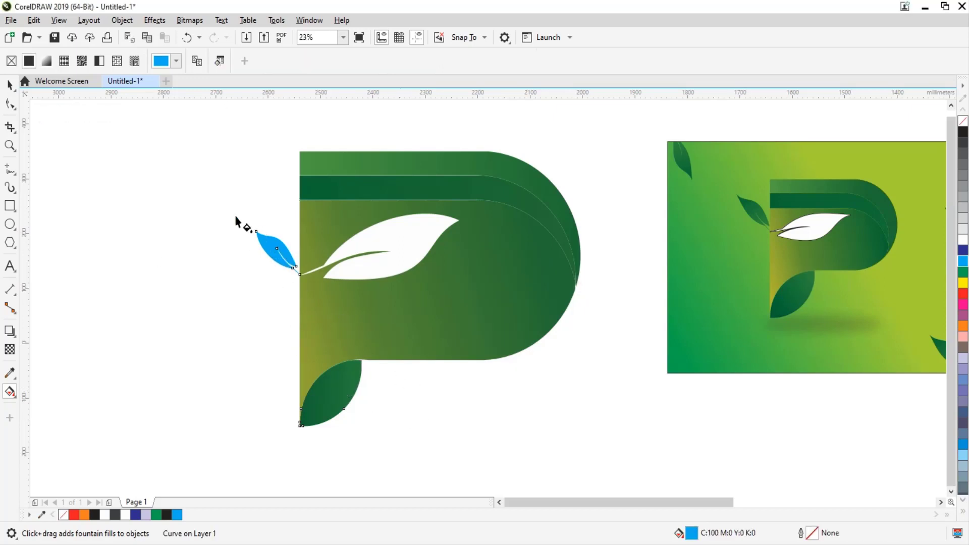
pyautogui.moveTo(235, 213); pyautogui.dragTo(292, 267)
pyautogui.click(181, 227)
pyautogui.click(218, 321)
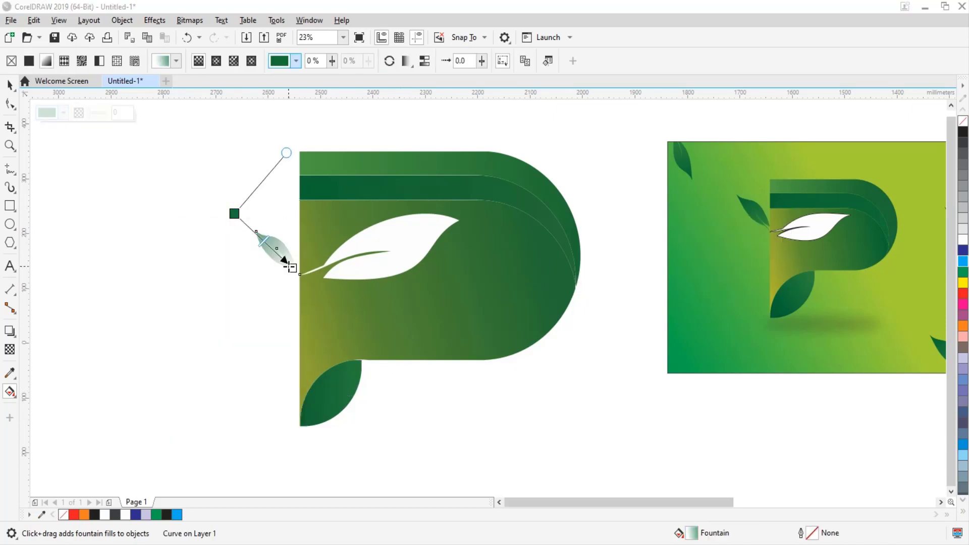
pyautogui.click(292, 268)
pyautogui.click(239, 281)
pyautogui.click(327, 468)
pyautogui.click(421, 195)
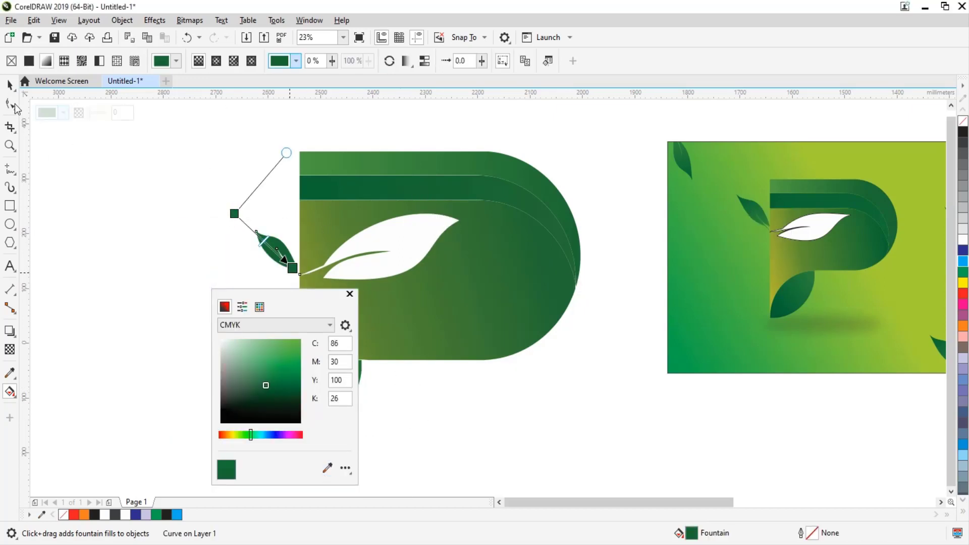
pyautogui.press('Escape')
# - Deselect everything and zoom out to review the recoloured logo
pyautogui.click(112, 253)
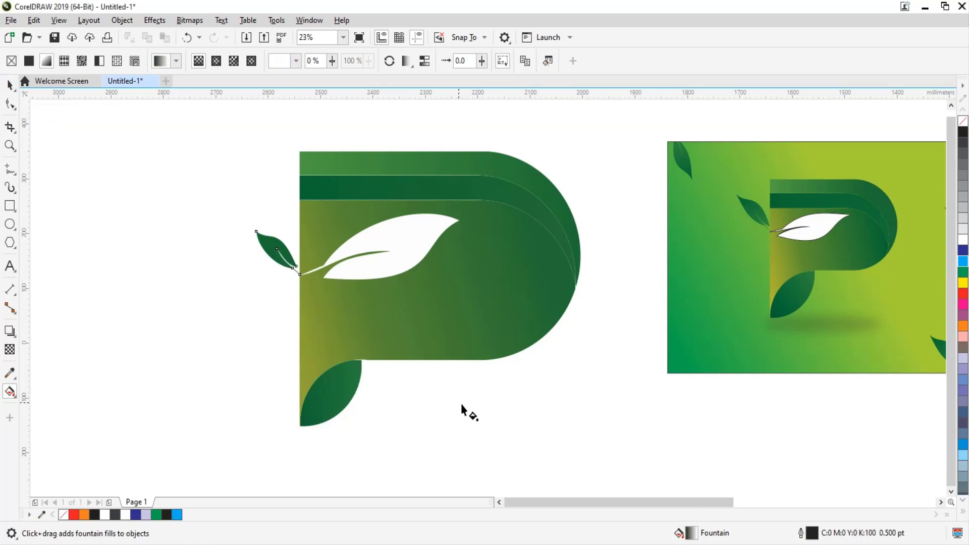
pyautogui.scroll(-2, 545, 402)
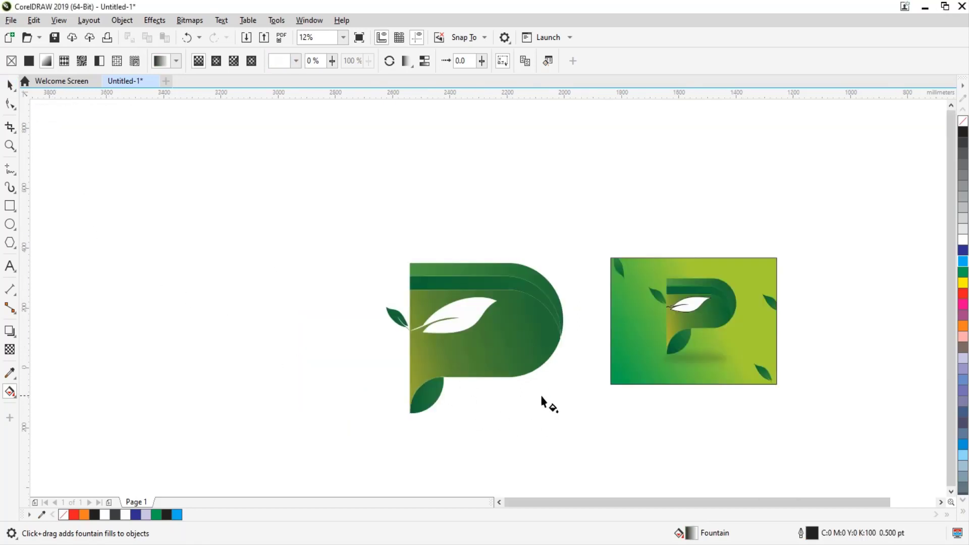
pyautogui.scroll(3, 324, 182)
pyautogui.scroll(-2, 340, 266)
pyautogui.scroll(-2, 351, 250)
pyautogui.scroll(-2, 351, 251)
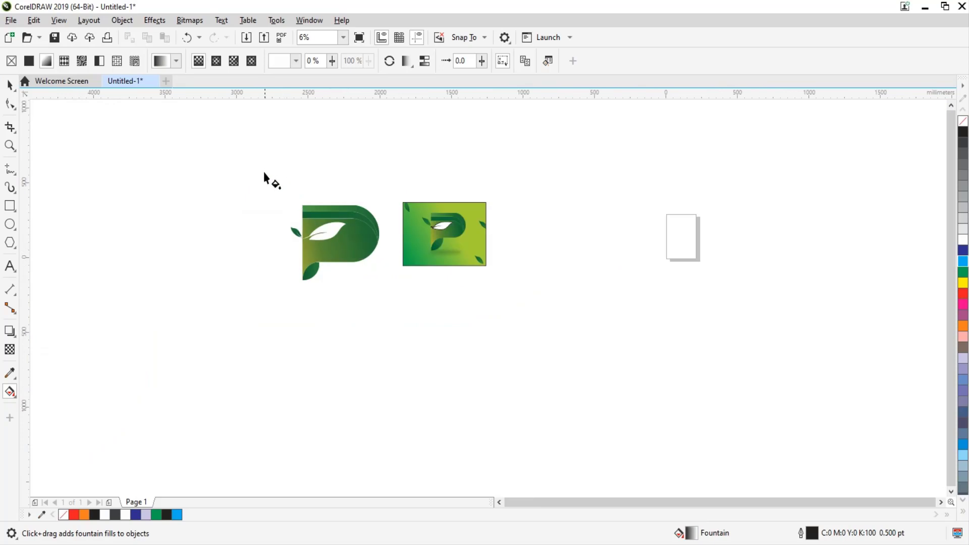
pyautogui.scroll(3, 344, 230)
pyautogui.press('space')
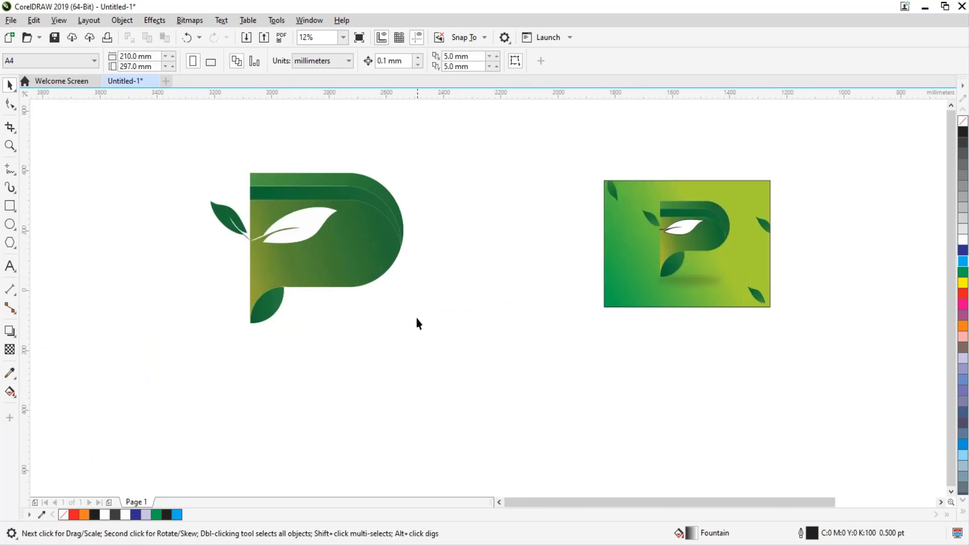
# - Draw a rectangle around the P logo and send it behind the logo
pyautogui.click(11, 206)
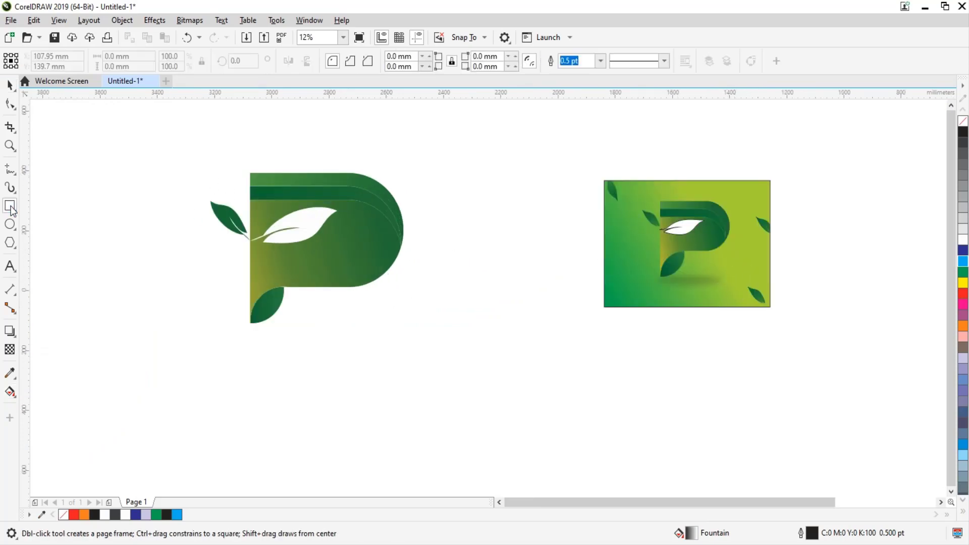
pyautogui.moveTo(151, 134)
pyautogui.mouseDown()
pyautogui.moveTo(479, 393)
pyautogui.moveTo(487, 386)
pyautogui.mouseUp()
pyautogui.rightClick(352, 273)
pyautogui.moveTo(417, 272)
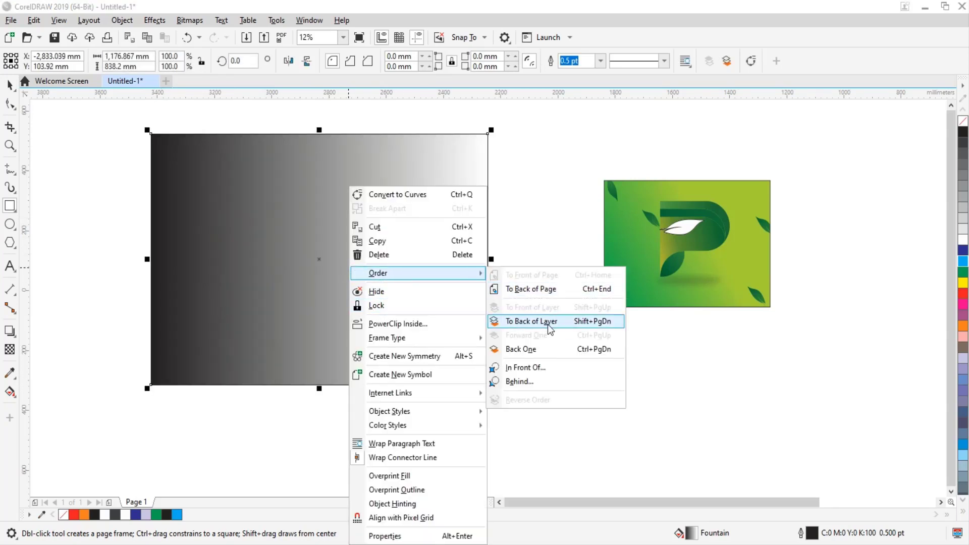
pyautogui.click(547, 322)
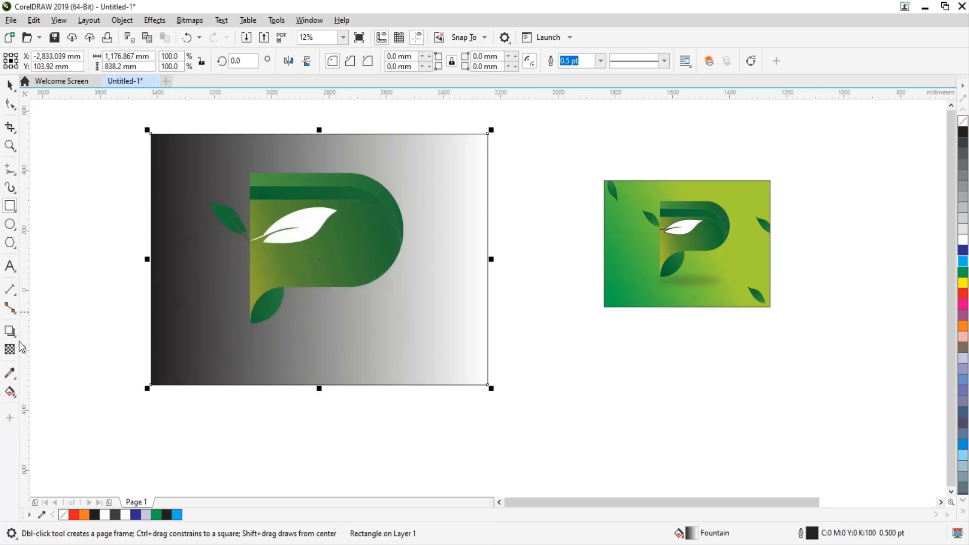
# - Set the rectangle's gradient from the reference's green to its lime green
pyautogui.click(10, 392)
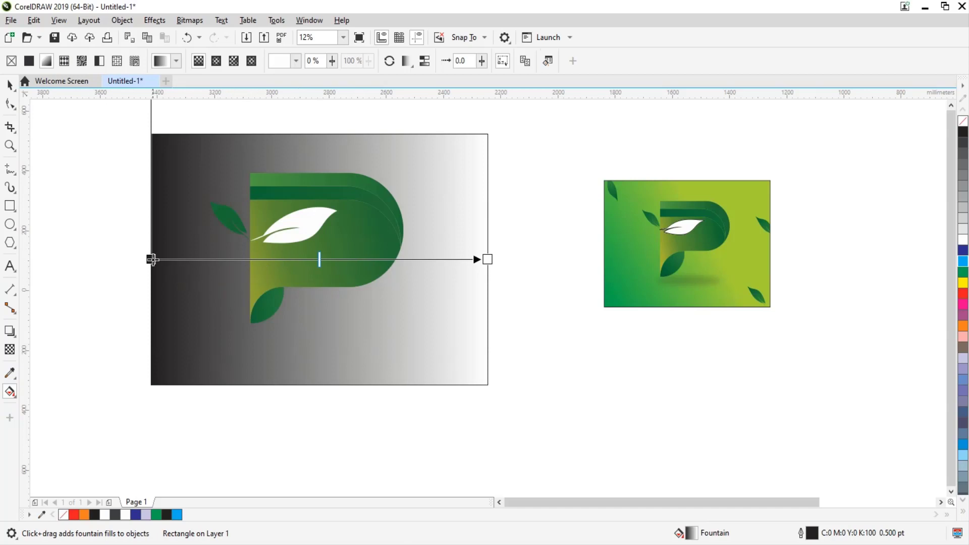
pyautogui.click(152, 259)
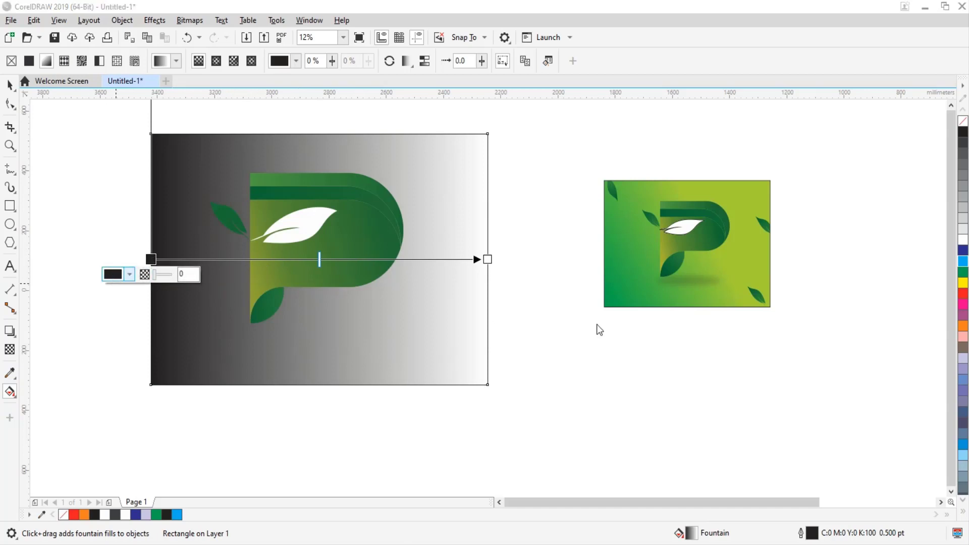
pyautogui.click(130, 274)
pyautogui.click(218, 461)
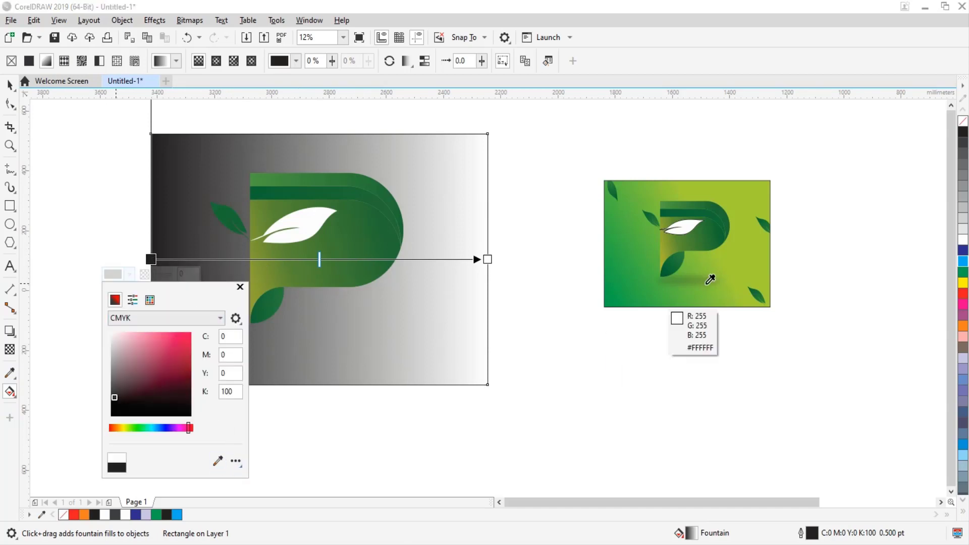
pyautogui.click(621, 254)
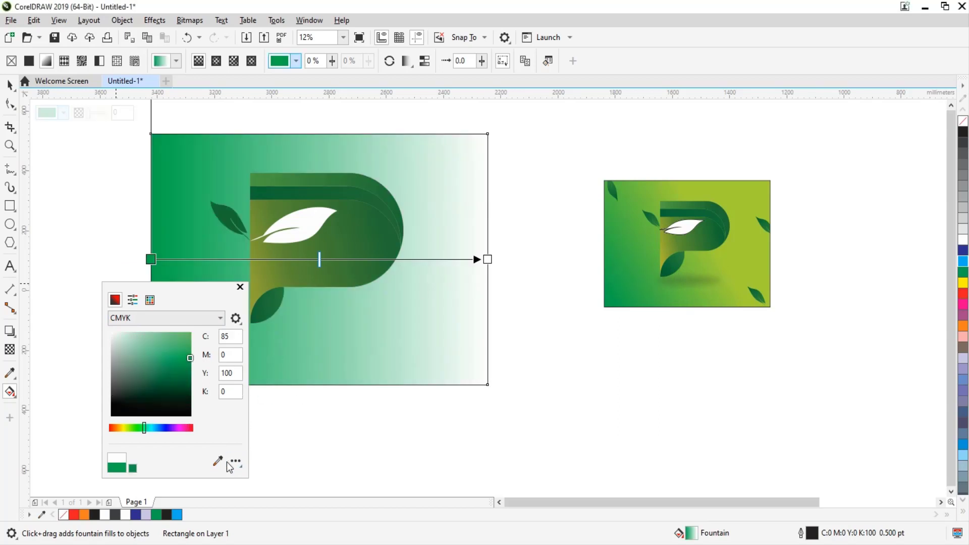
pyautogui.click(486, 260)
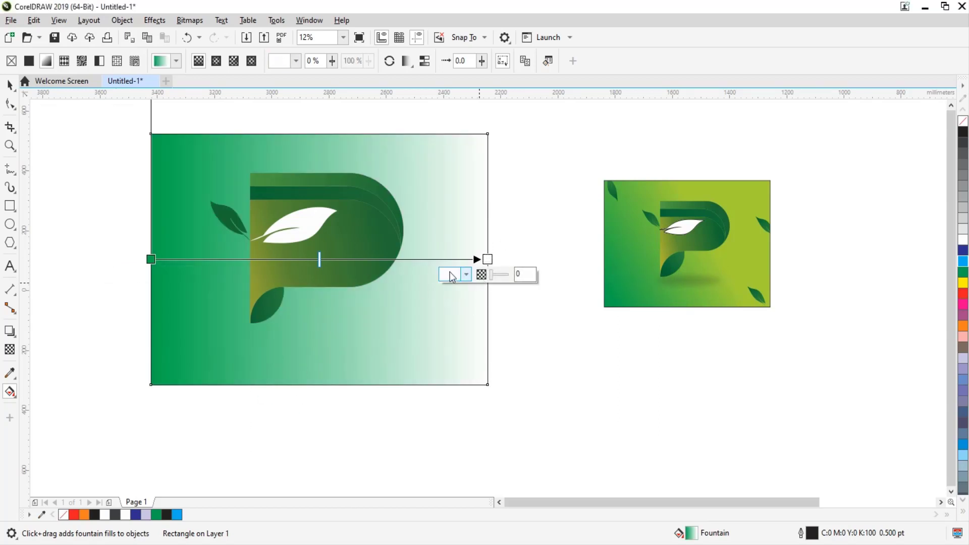
pyautogui.click(450, 275)
pyautogui.click(554, 461)
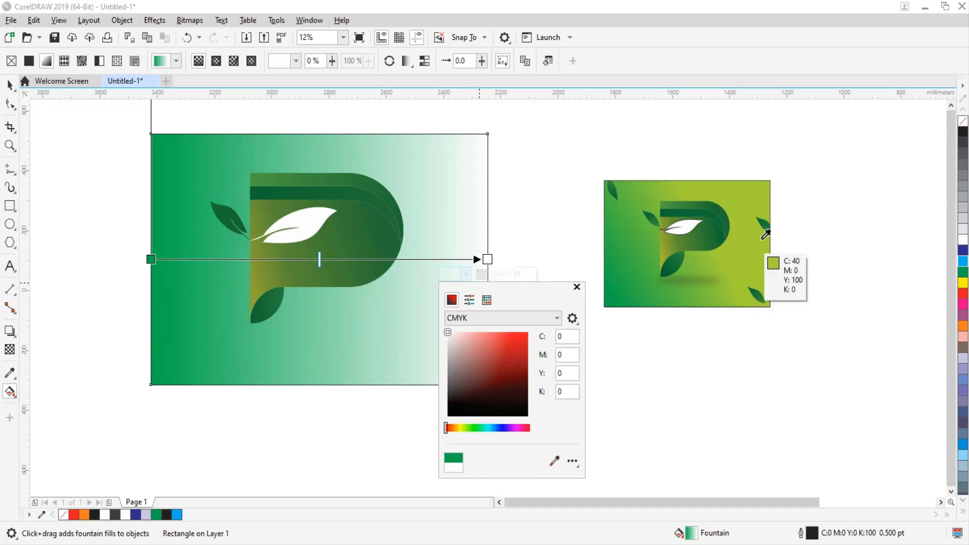
pyautogui.click(758, 227)
# - Copy the bottom-right leaf into the top-left, top-right and bottom-left corners of the background
pyautogui.press('space')
pyautogui.click(211, 219)
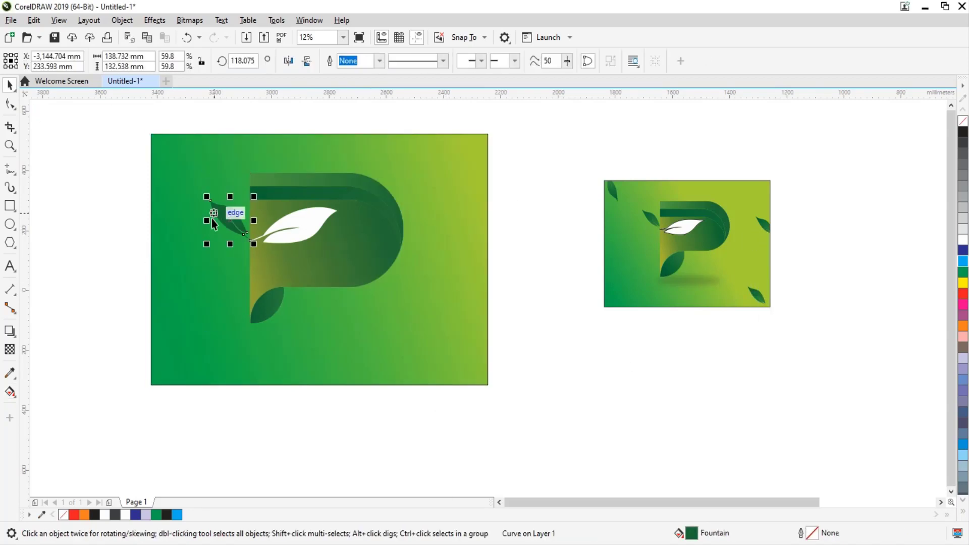
pyautogui.click(454, 353)
pyautogui.moveTo(455, 353); pyautogui.dragTo(169, 164)
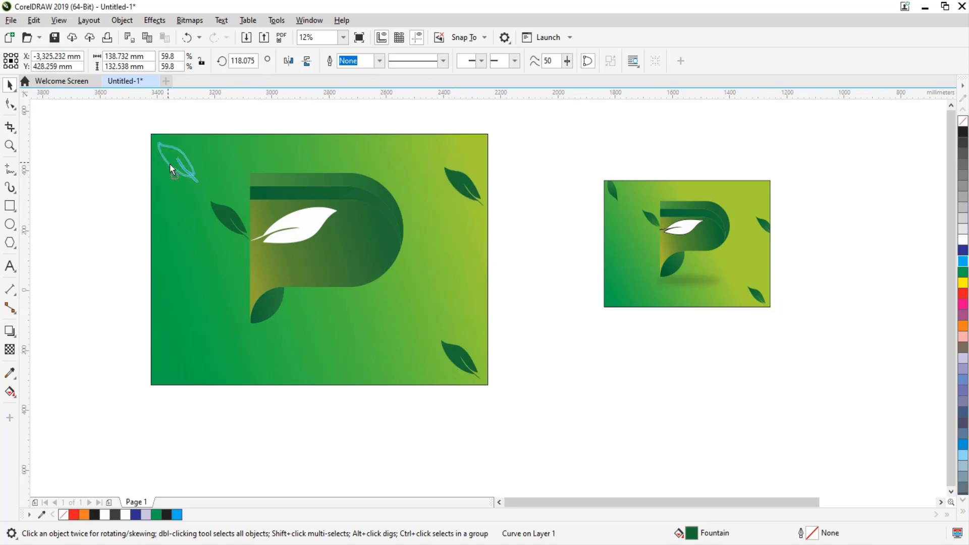
pyautogui.click(171, 217)
pyautogui.moveTo(459, 359); pyautogui.dragTo(474, 184)
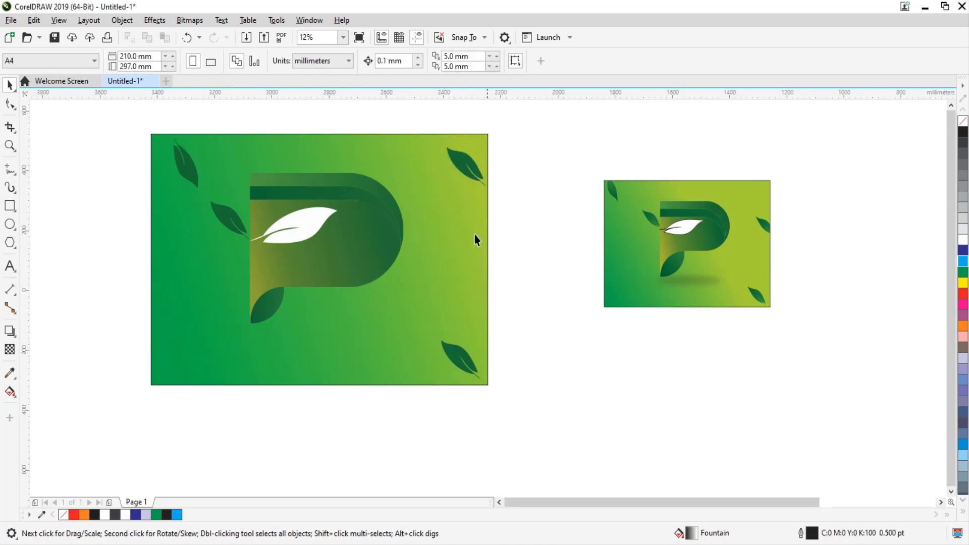
pyautogui.click(171, 162)
pyautogui.moveTo(172, 162); pyautogui.dragTo(253, 373)
# - Lock the gradient background rectangle in place
pyautogui.click(328, 384)
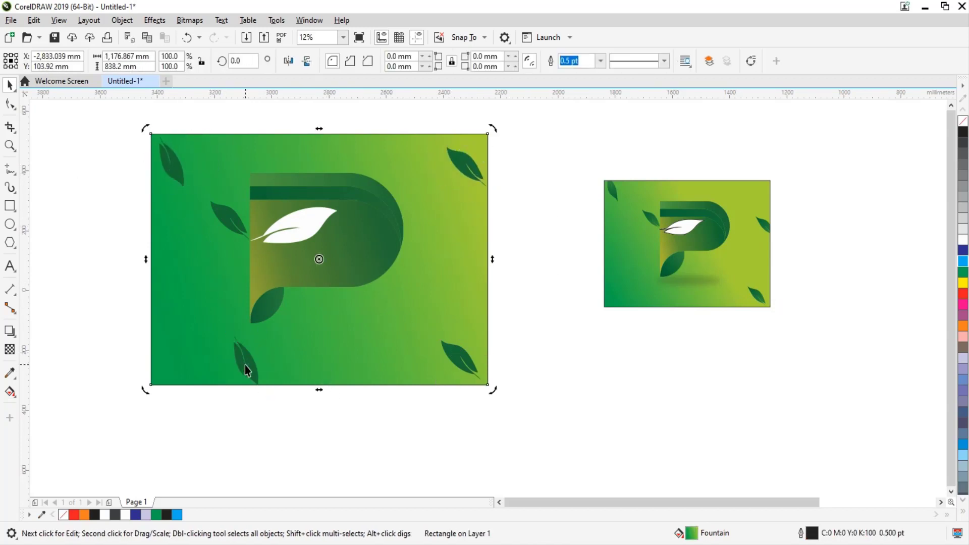
pyautogui.click(330, 267)
pyautogui.rightClick(318, 154)
pyautogui.click(283, 160)
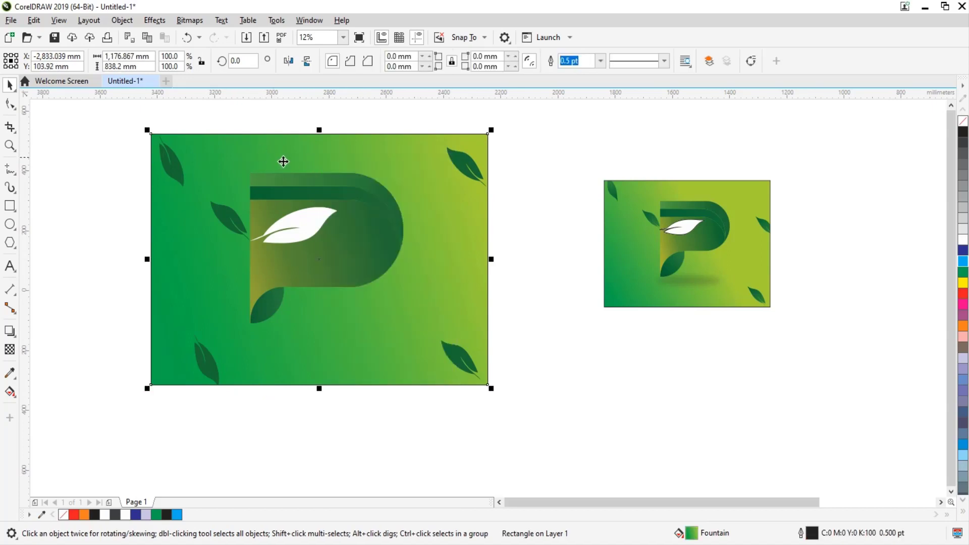
pyautogui.rightClick(306, 144)
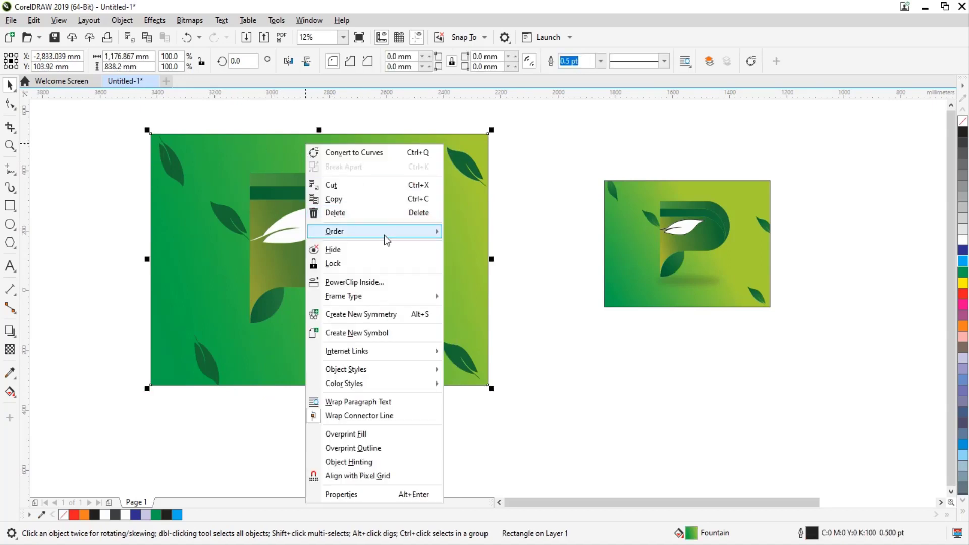
pyautogui.click(377, 266)
pyautogui.press('Escape')
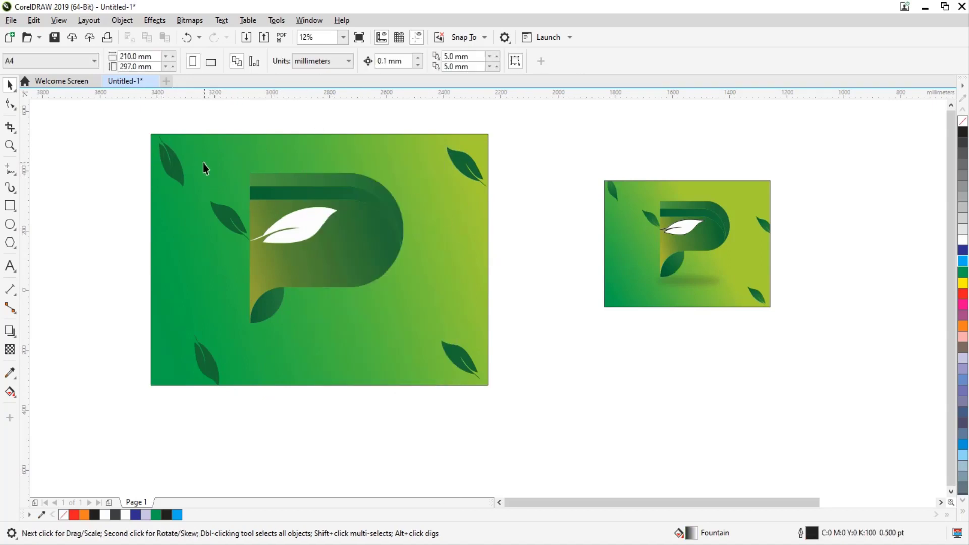
# - Group the seven P logo pieces and nudge the group slightly right and up
pyautogui.moveTo(391, 337); pyautogui.dragTo(420, 347)
pyautogui.rightClick(329, 206)
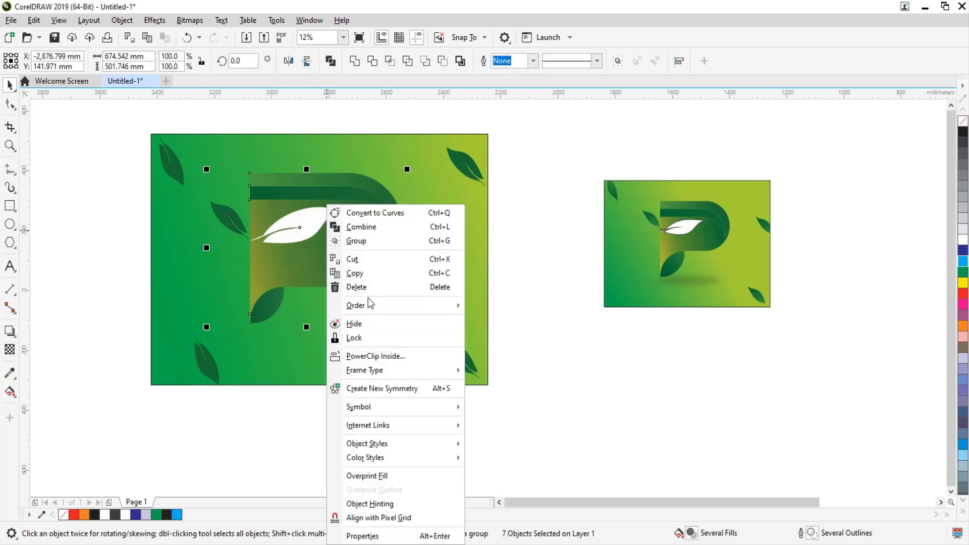
pyautogui.click(366, 244)
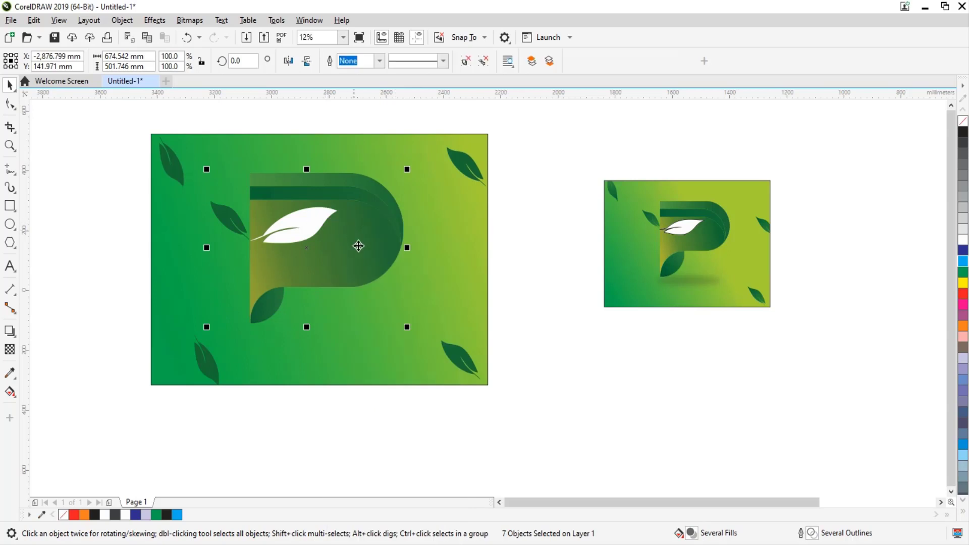
pyautogui.press('Escape')
pyautogui.click(356, 247)
pyautogui.moveTo(355, 247); pyautogui.dragTo(361, 239)
pyautogui.press('Escape')
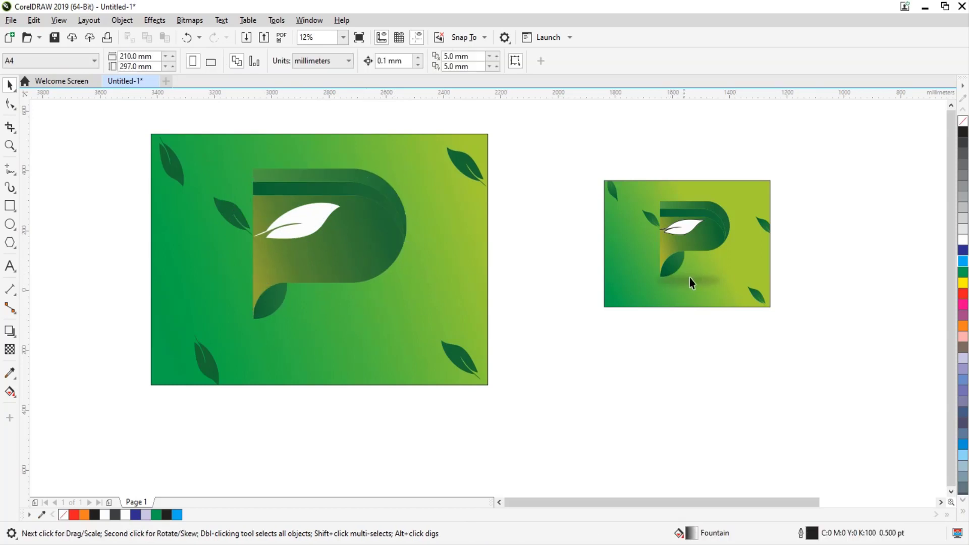
# - Shift the P logo slightly right and draw a flat black ellipse below it
pyautogui.scroll(3, 705, 283)
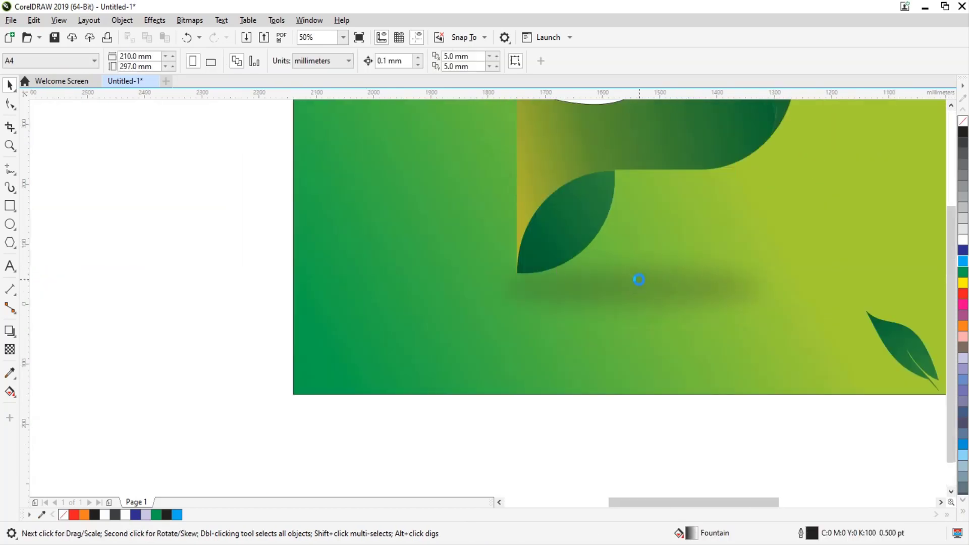
pyautogui.scroll(-3, 638, 280)
pyautogui.click(299, 247)
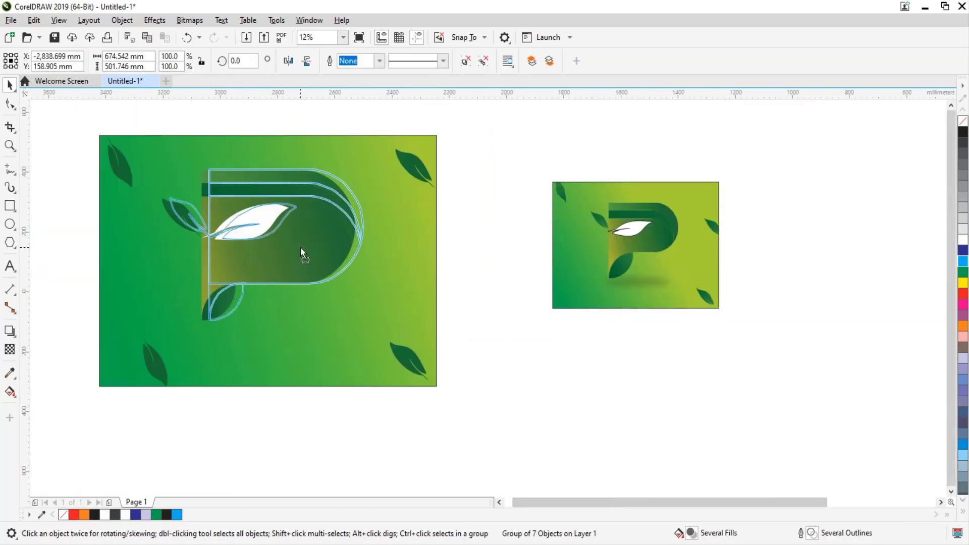
pyautogui.moveTo(301, 246); pyautogui.dragTo(308, 246)
pyautogui.press('Escape')
pyautogui.press('F7')
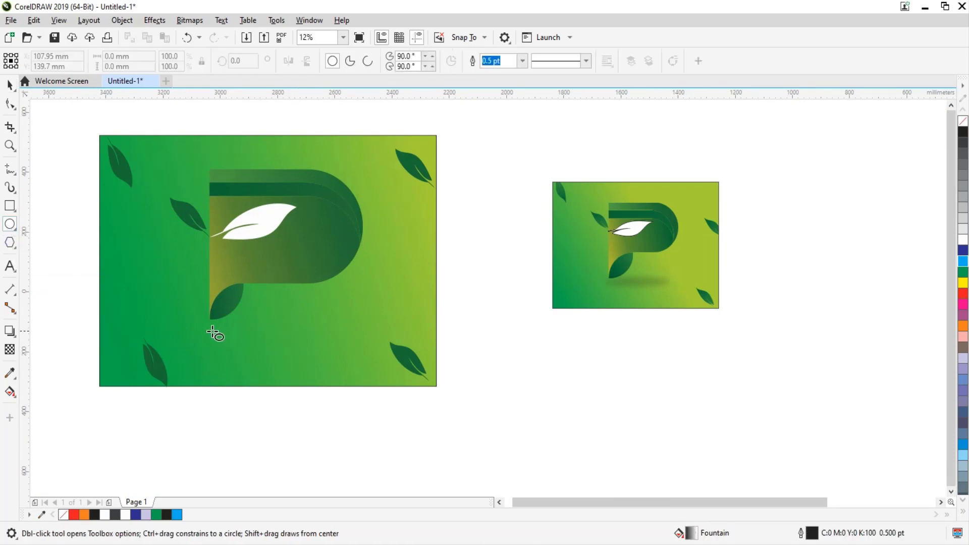
pyautogui.moveTo(210, 327)
pyautogui.mouseDown()
pyautogui.moveTo(295, 326)
pyautogui.moveTo(298, 335)
pyautogui.mouseUp()
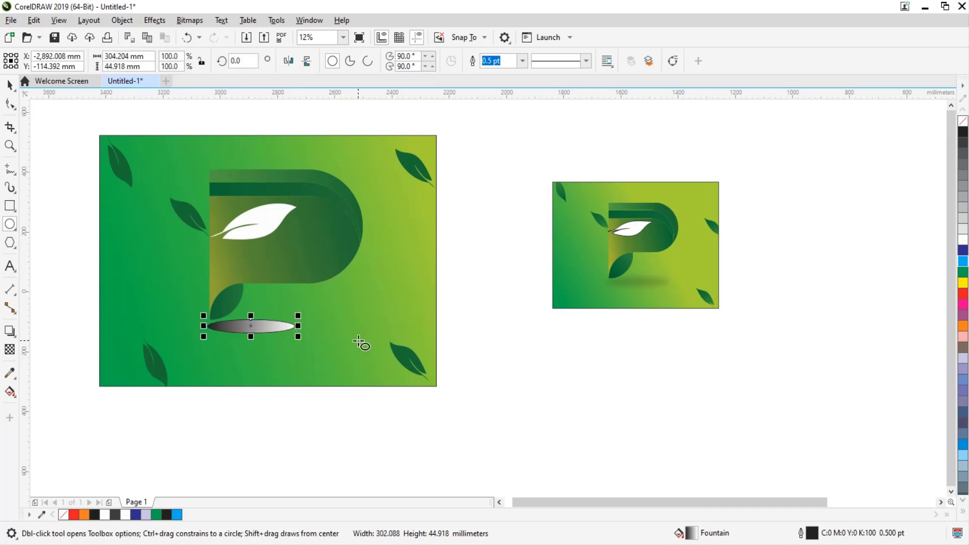
pyautogui.click(963, 134)
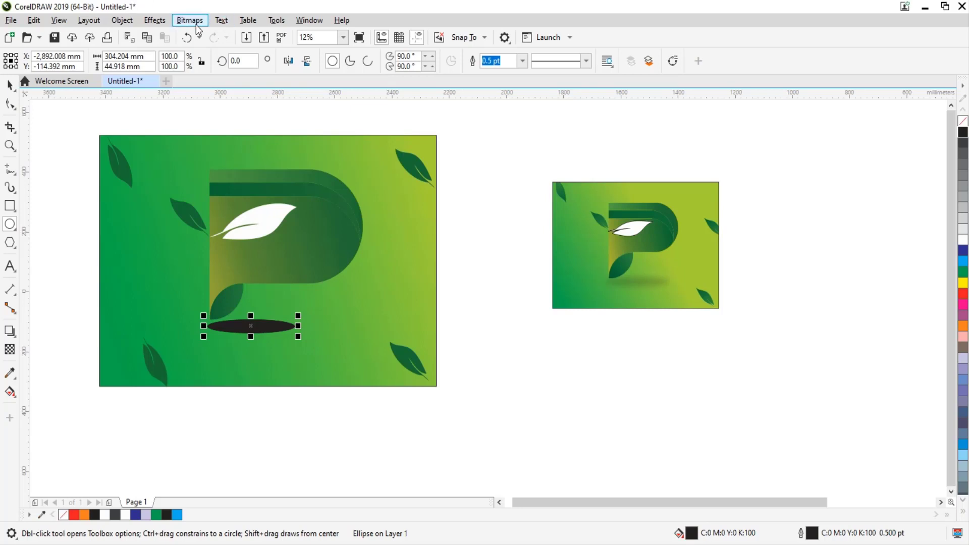
# - Apply a Gaussian Blur with radius 138.6 to the black ellipse
pyautogui.click(155, 21)
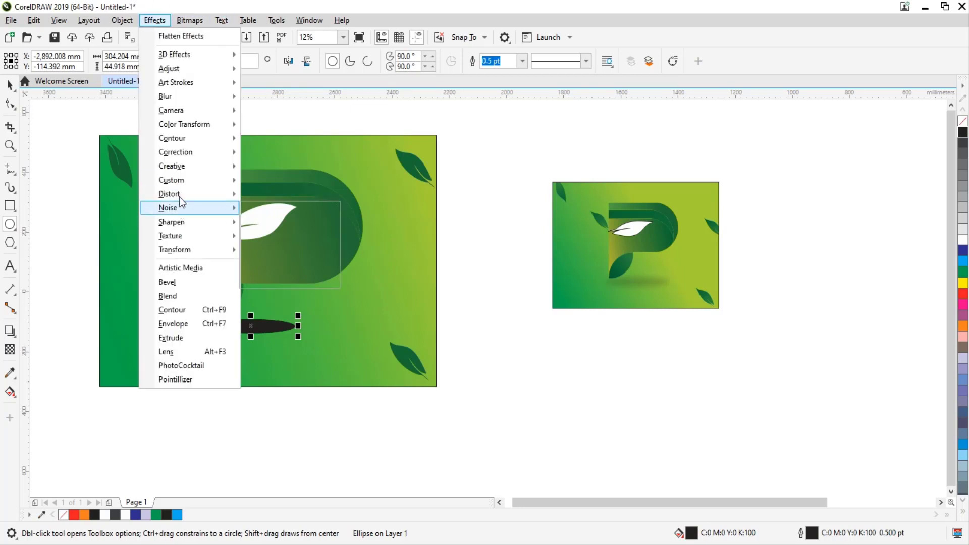
pyautogui.moveTo(165, 95)
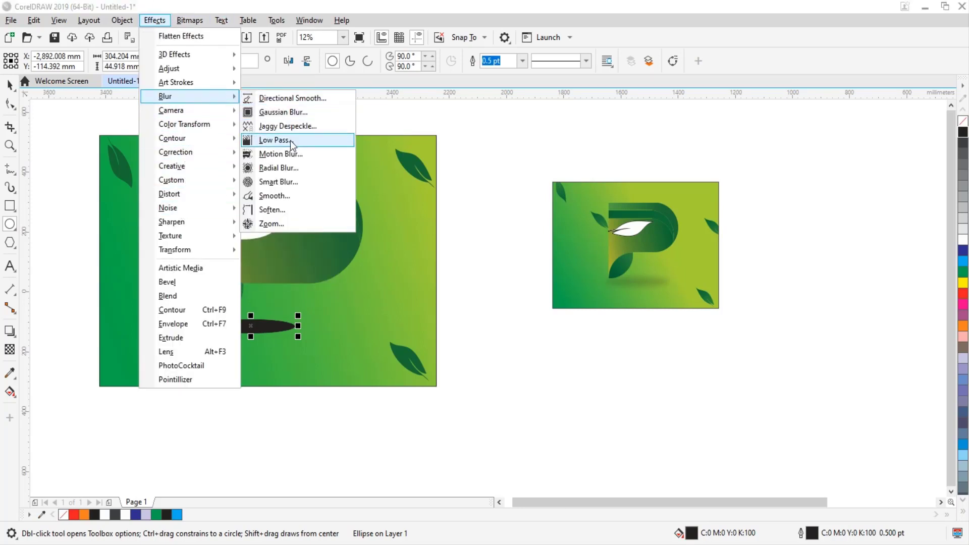
pyautogui.click(293, 114)
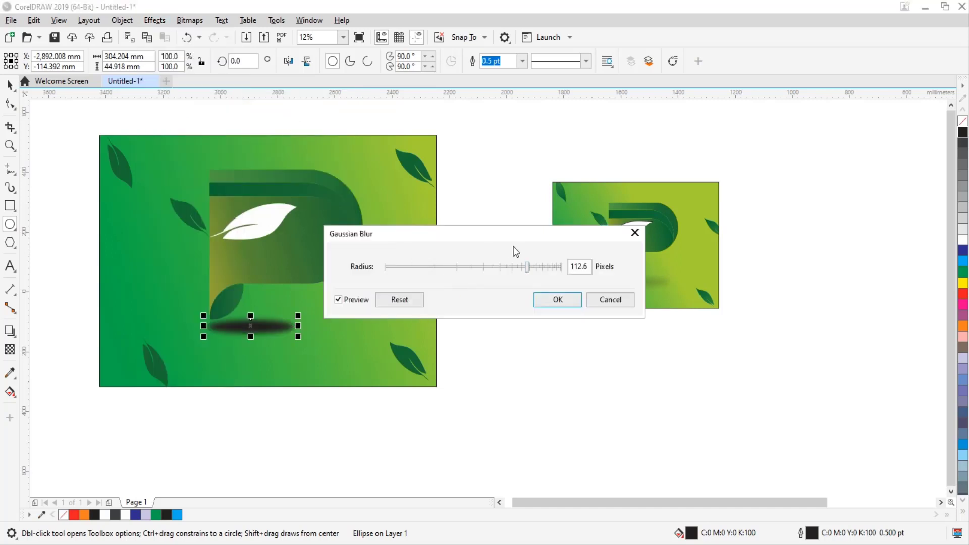
pyautogui.moveTo(532, 271); pyautogui.dragTo(541, 271)
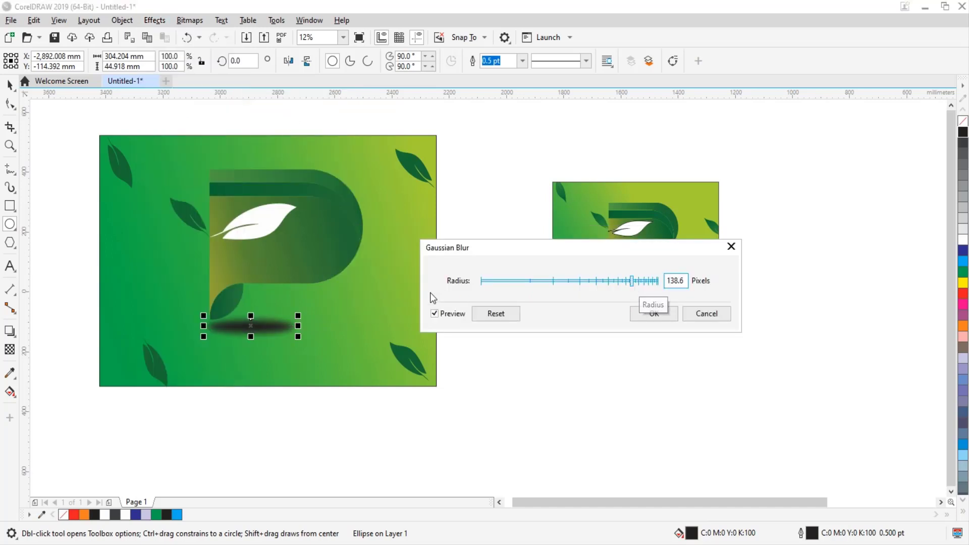
pyautogui.click(653, 313)
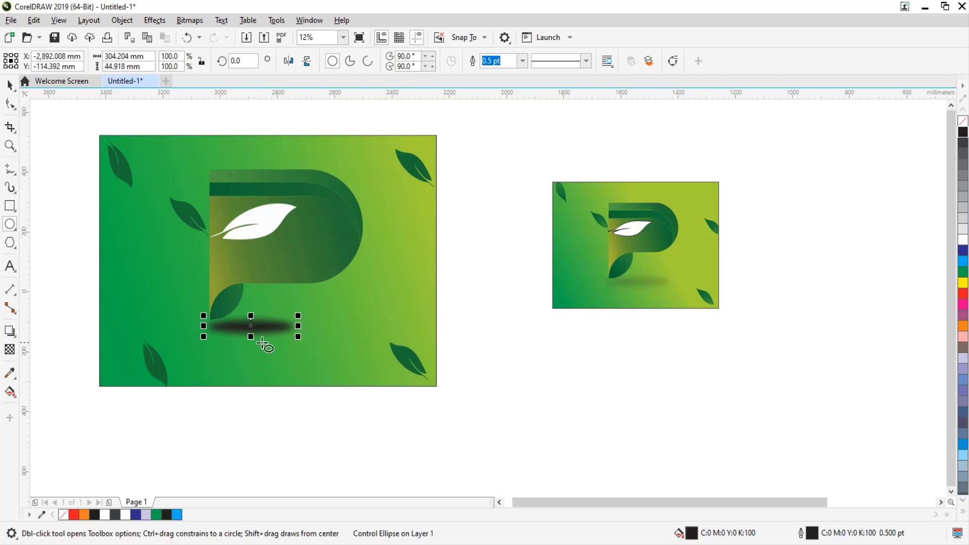
# - Fade the shadow with a linear fountain transparency, end node set to 89
pyautogui.click(9, 349)
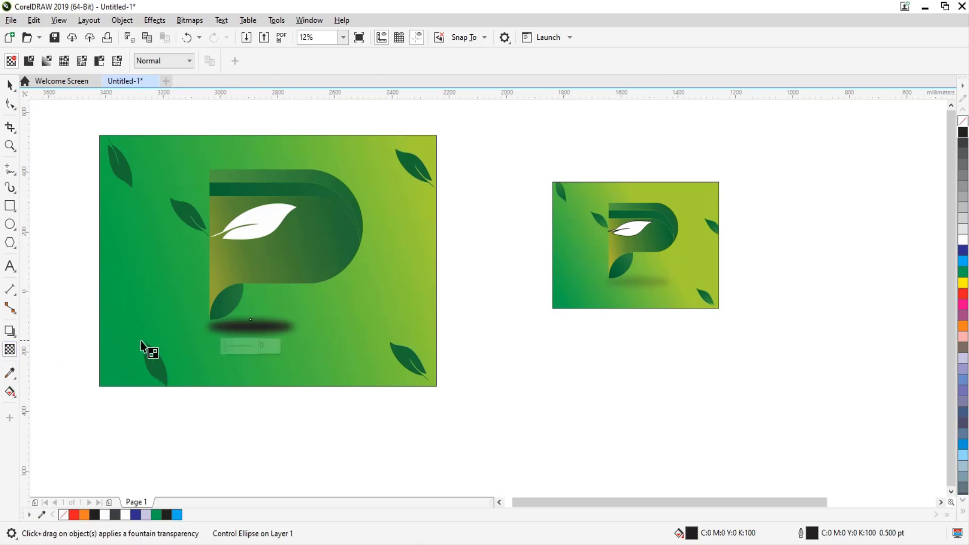
pyautogui.moveTo(195, 323); pyautogui.dragTo(310, 332)
pyautogui.scroll(3, 201, 347)
pyautogui.moveTo(632, 303); pyautogui.dragTo(628, 302)
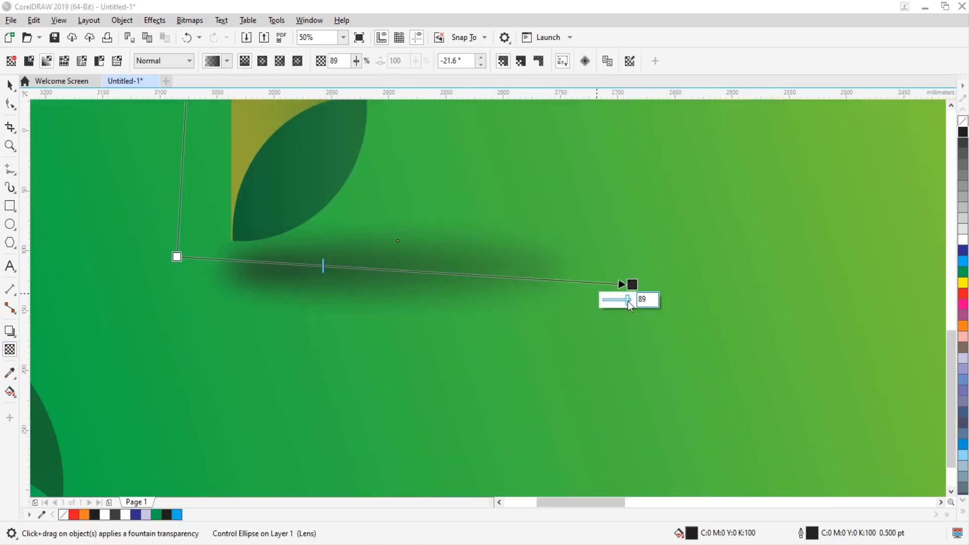
pyautogui.scroll(-3, 433, 300)
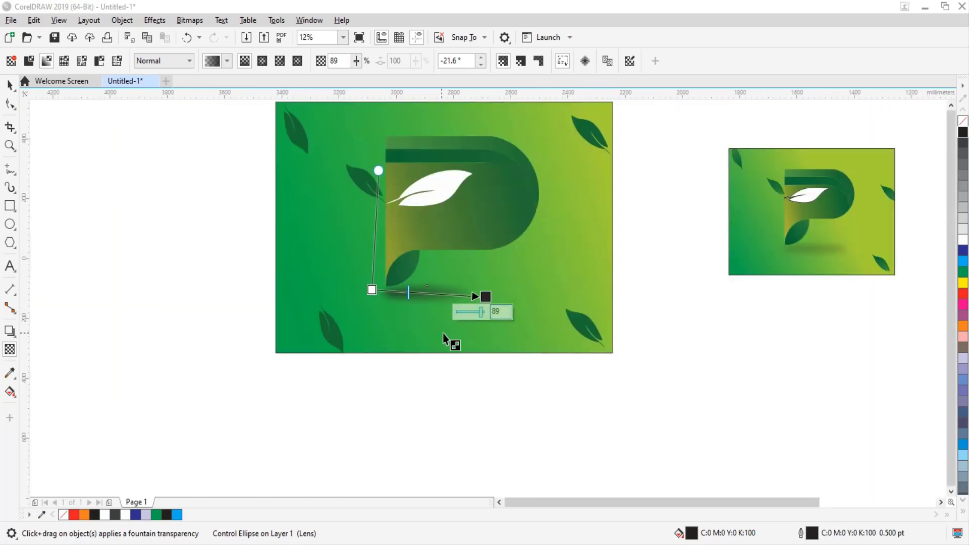
# - Enlarge the reference design to about 135% beside the recreation
pyautogui.click(11, 86)
pyautogui.scroll(-2, 546, 370)
pyautogui.click(606, 392)
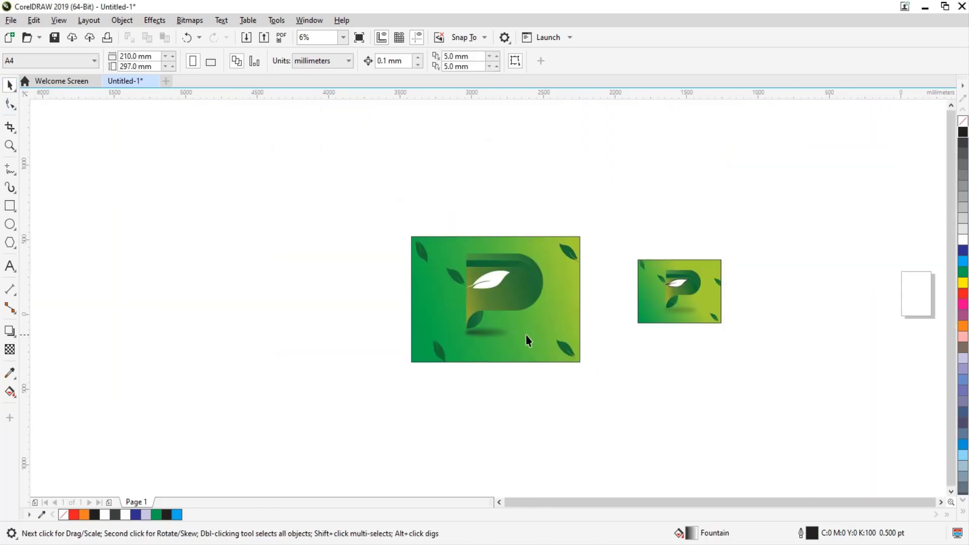
pyautogui.click(485, 333)
pyautogui.scroll(2, 578, 259)
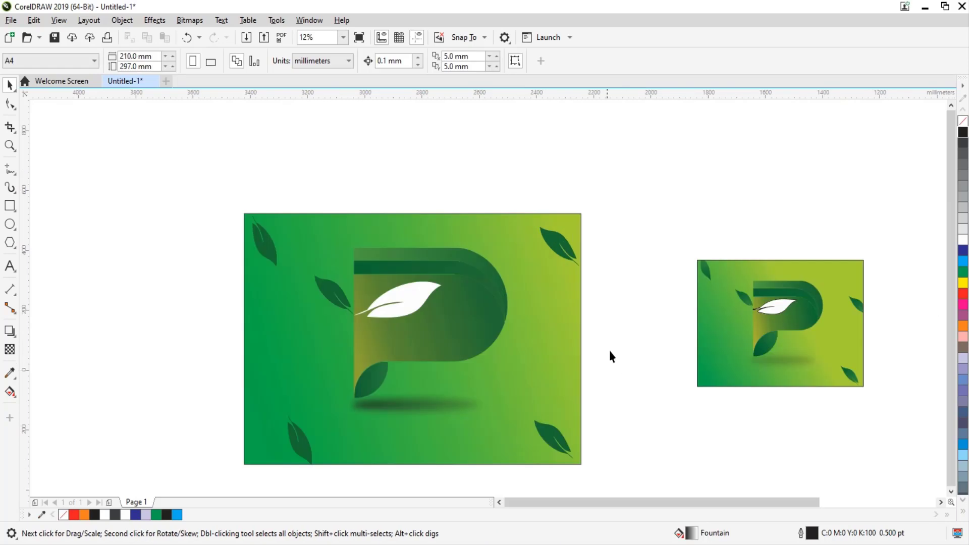
pyautogui.moveTo(869, 438); pyautogui.dragTo(869, 439)
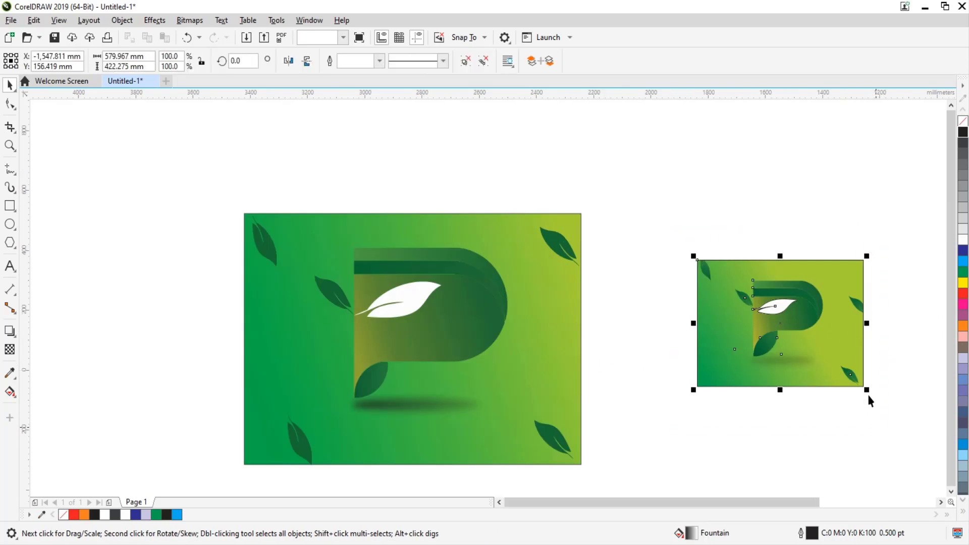
pyautogui.moveTo(864, 387)
pyautogui.mouseDown()
pyautogui.moveTo(923, 435)
pyautogui.moveTo(765, 403)
pyautogui.mouseUp()
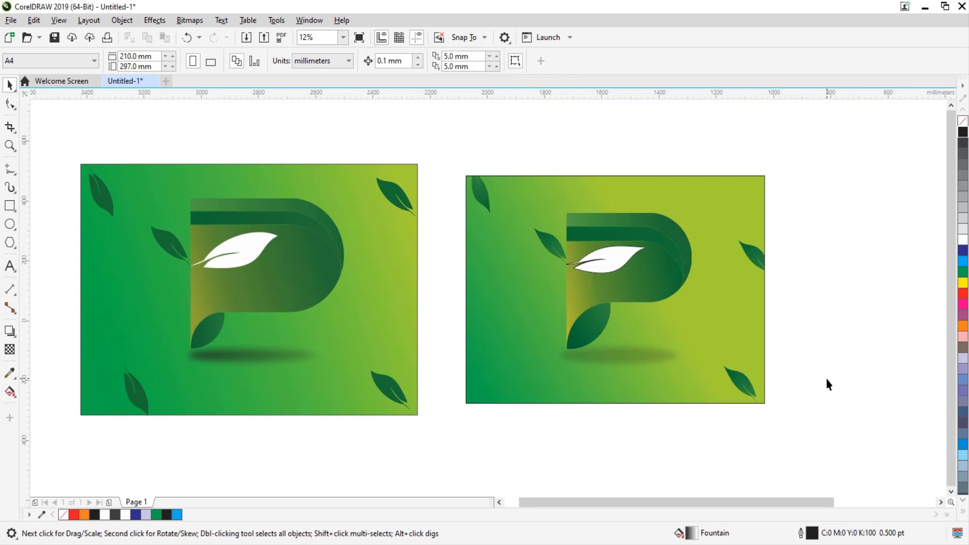